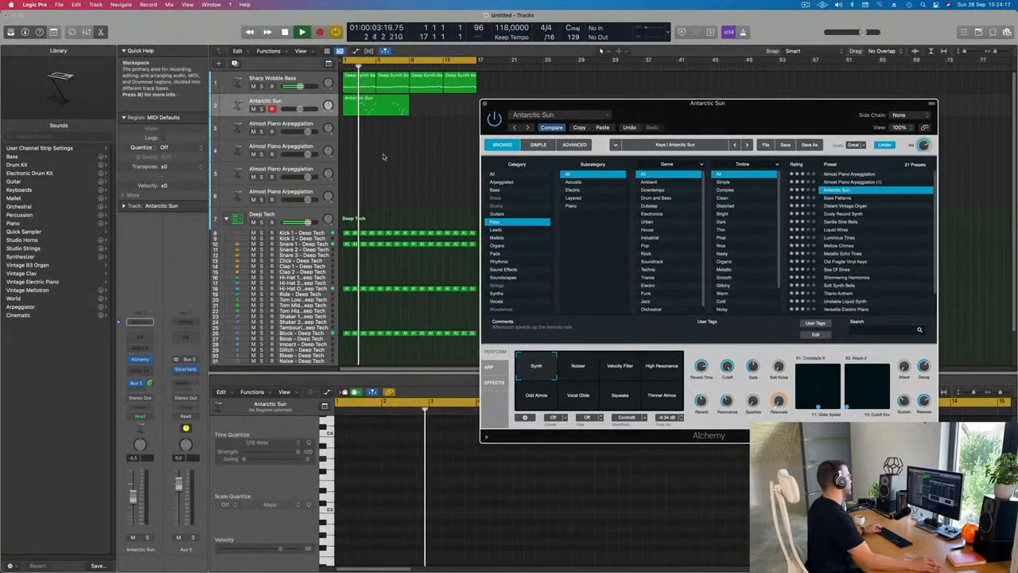
Step: Repeat the Antarctic Sun region once on its track, filling bars 9 to 17
left_click_drag(685, 115, 564, 170)
left_click(377, 112)
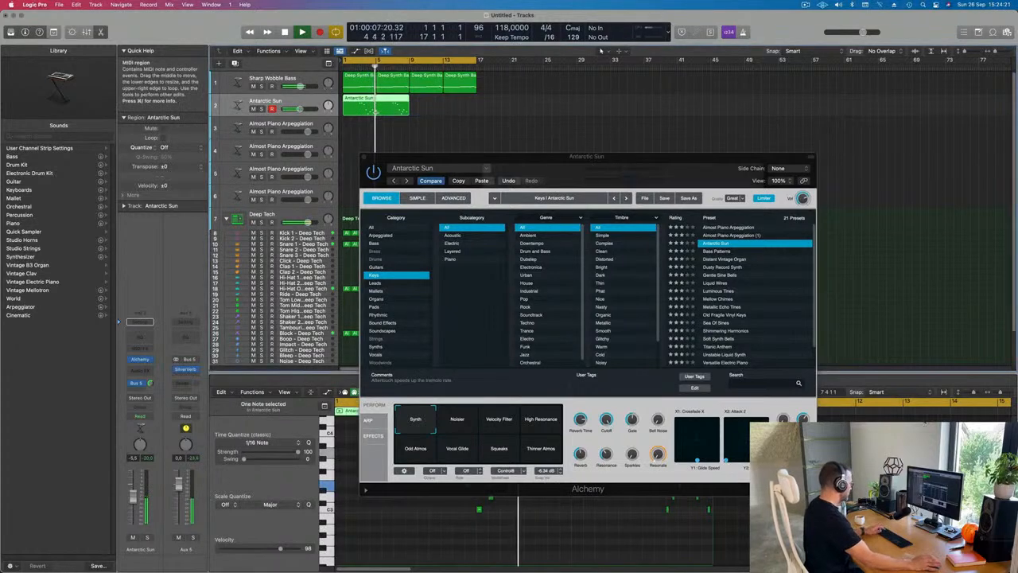
key("super+r")
left_click_drag(545, 164, 757, 63)
left_click(388, 103)
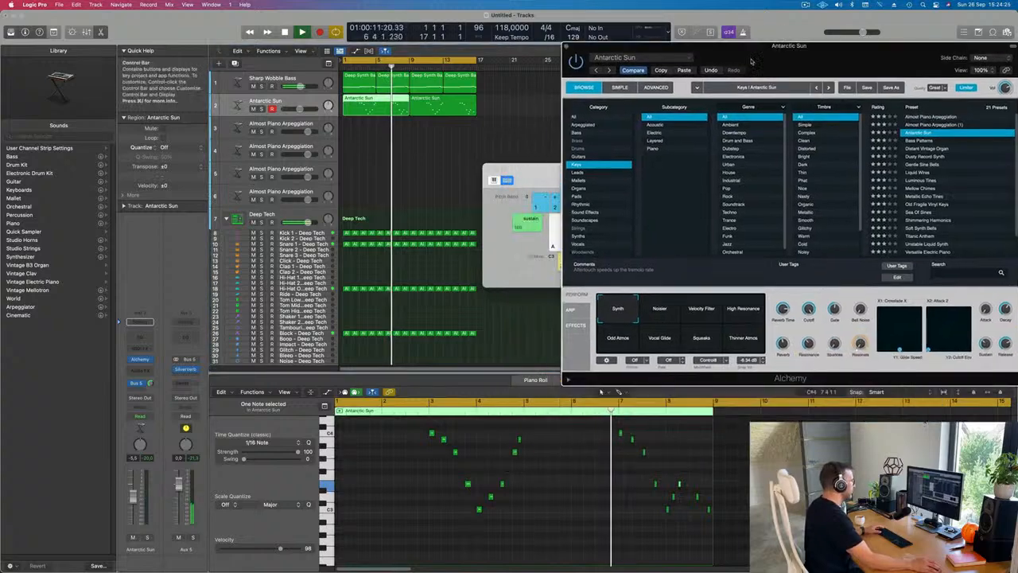
Step: Show the Musical Typing keyboard and play the arrangement while examining the Antarctic Sun region's notes in the piano roll
key("super+k")
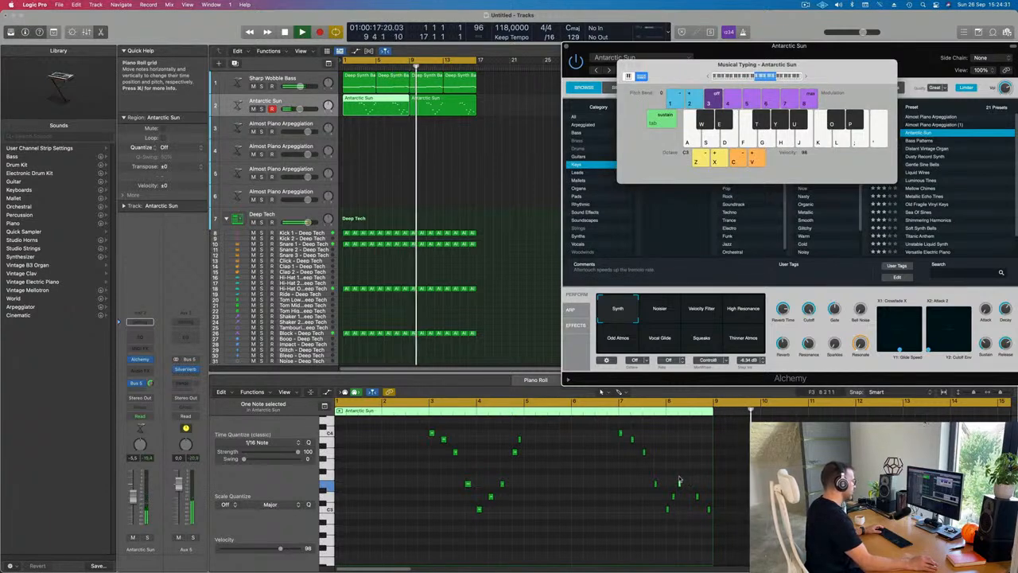
scroll(680, 480, "up", 3)
key("Return")
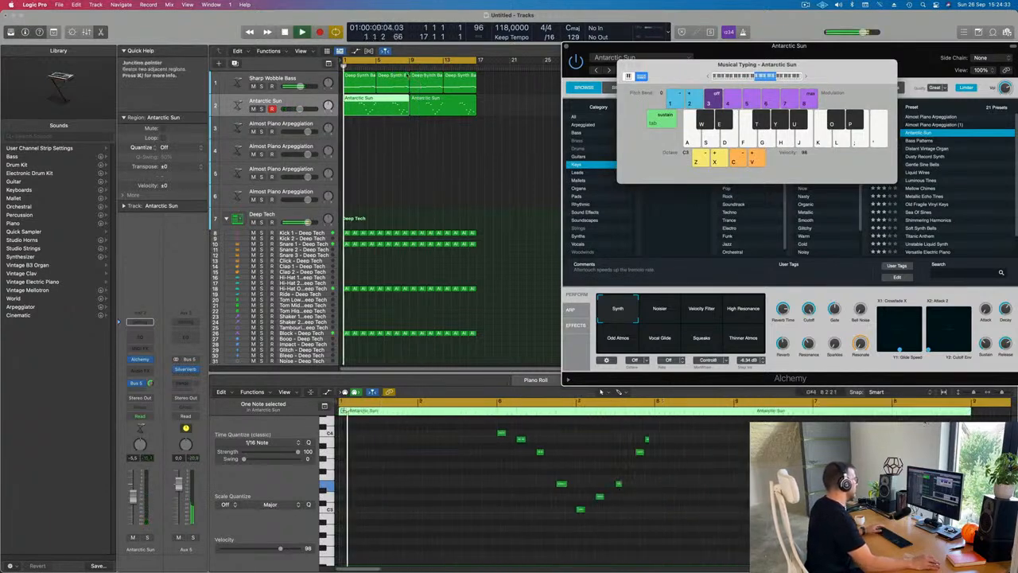
left_click(386, 66)
scroll(796, 466, "up", 3)
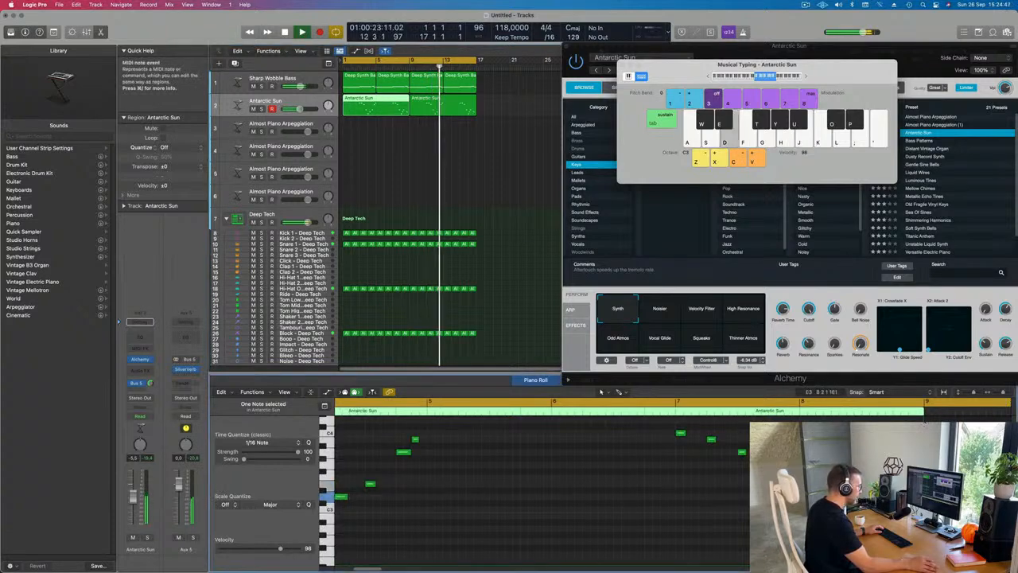
key("space")
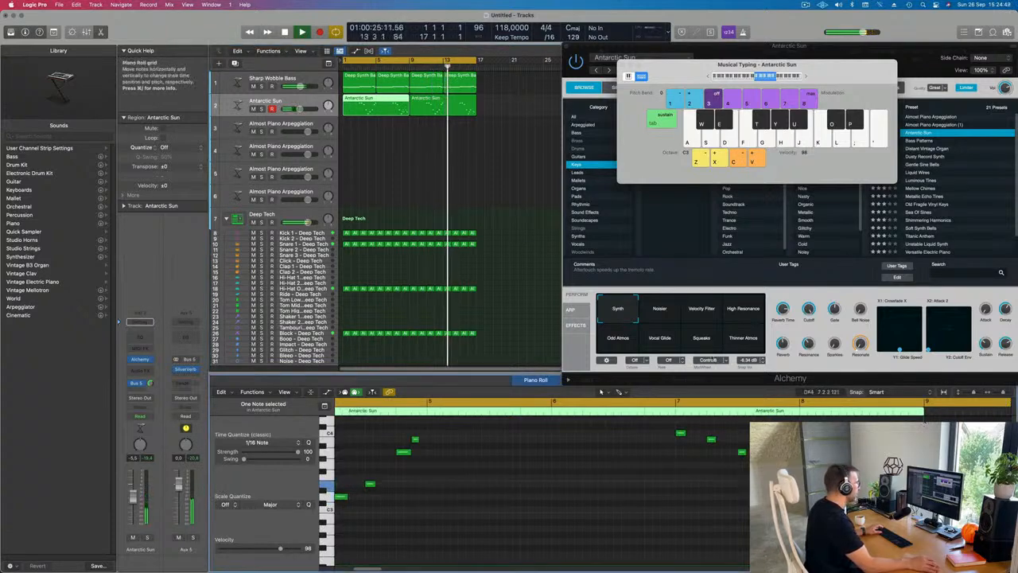
key("space")
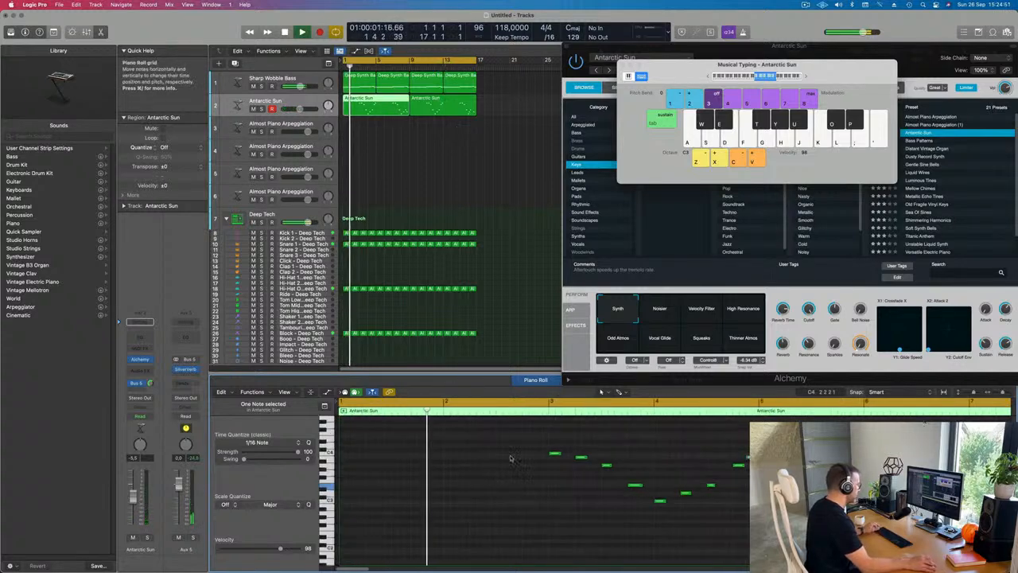
scroll(739, 473, "left", 5)
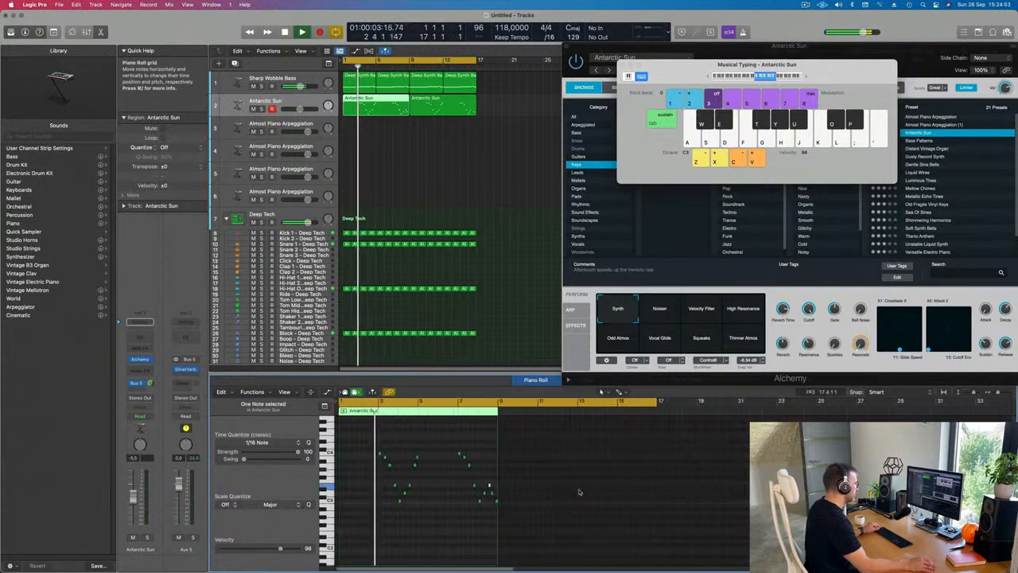
scroll(473, 500, "right", 1)
scroll(461, 502, "right", 2)
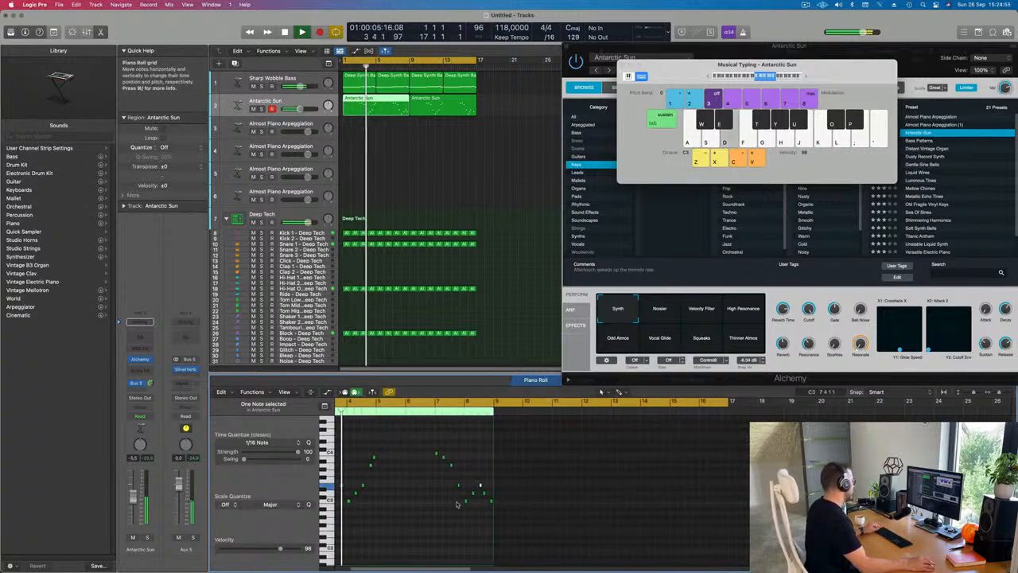
scroll(432, 506, "left", 2)
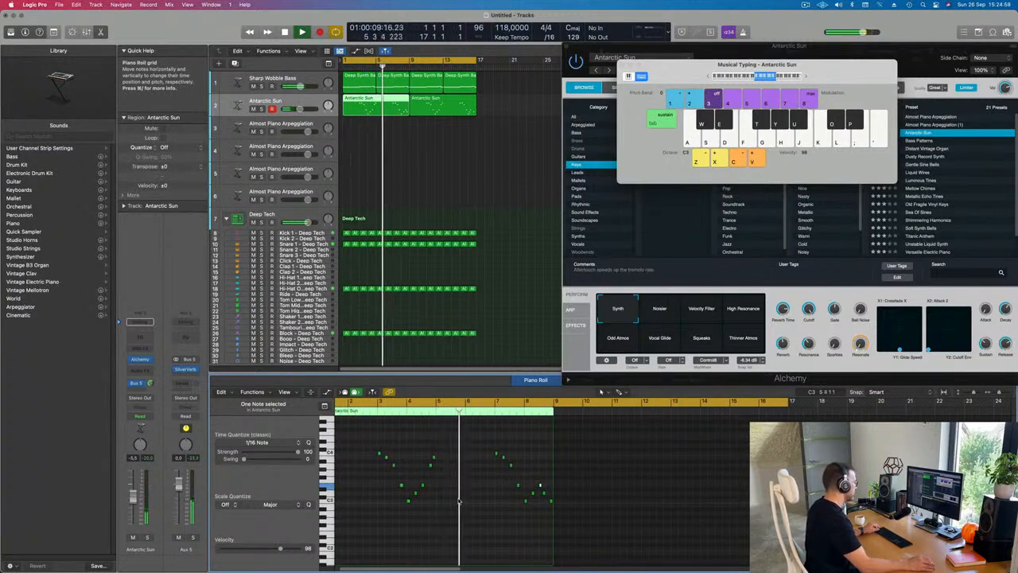
scroll(466, 500, "right", 2)
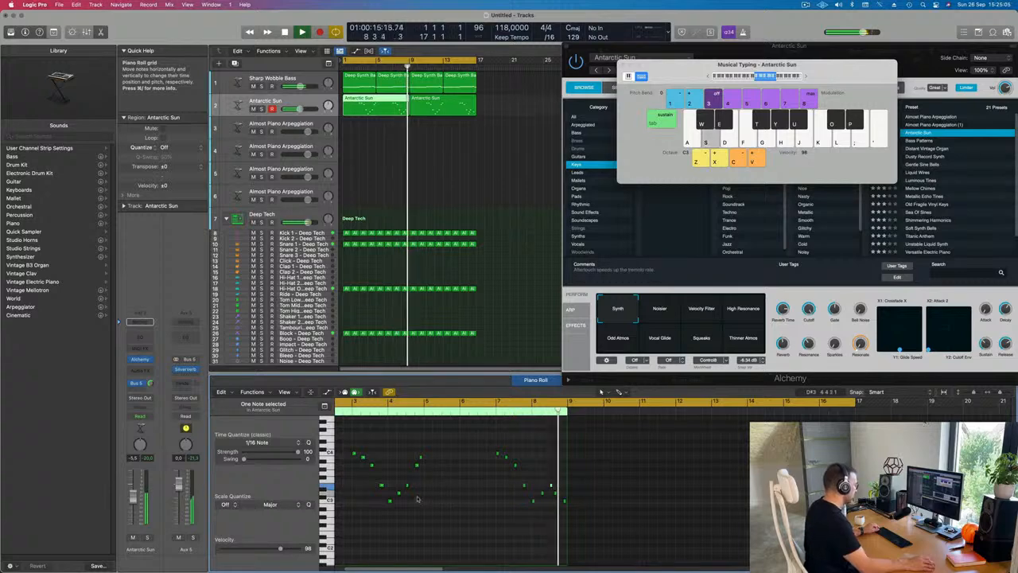
scroll(556, 502, "up", 3)
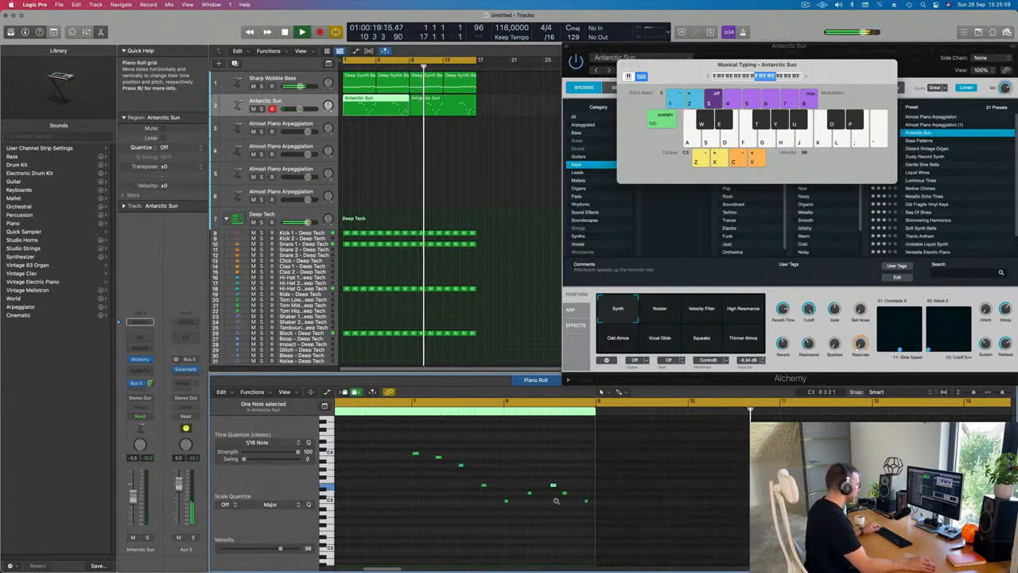
scroll(557, 501, "up", 2)
scroll(558, 502, "left", 2)
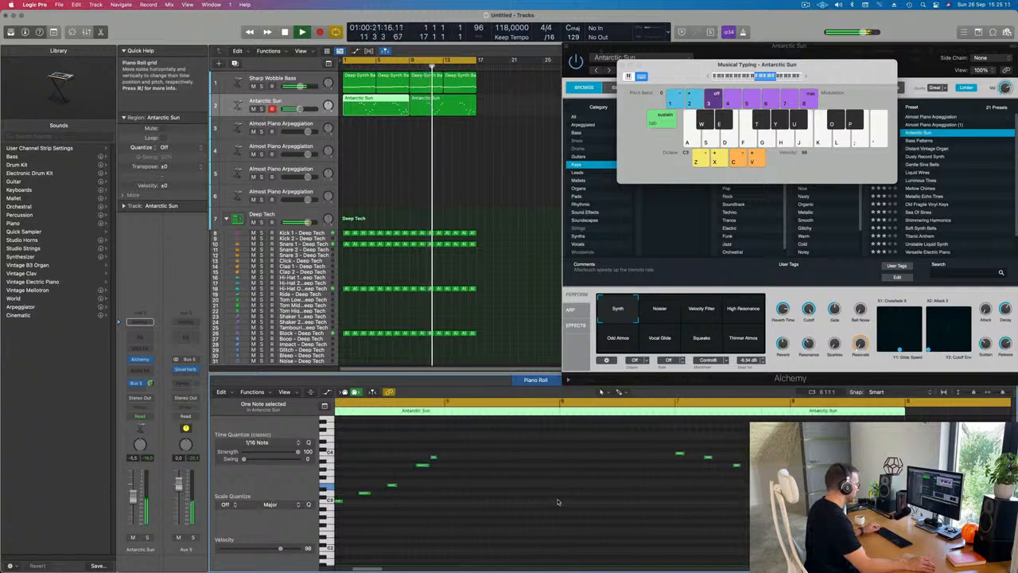
scroll(557, 501, "down", 4)
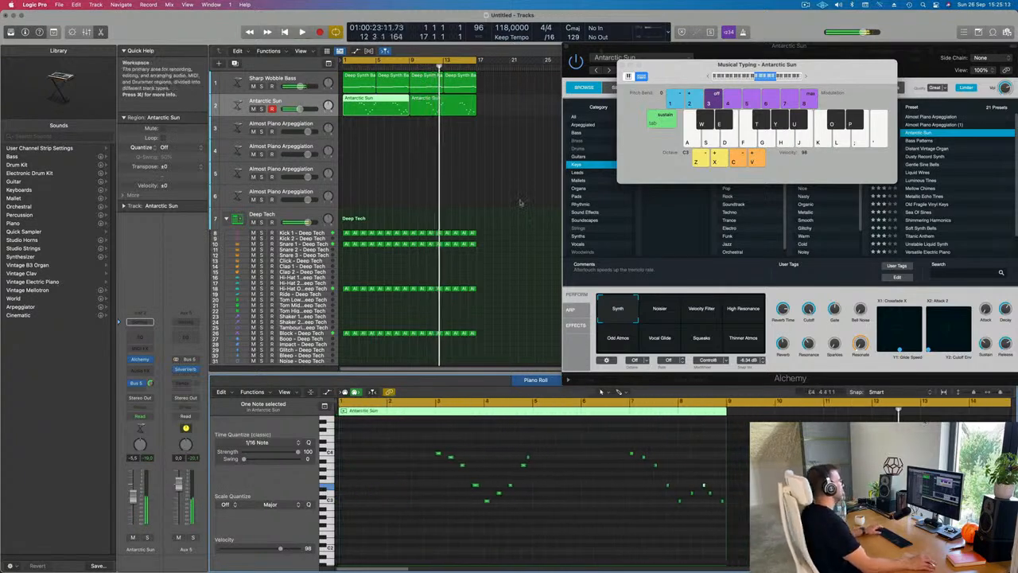
Step: Delete the Antarctic Sun copy at bar 9 and repeat the first Antarctic Sun region in its place
key("Return")
left_click(450, 116)
key("Delete")
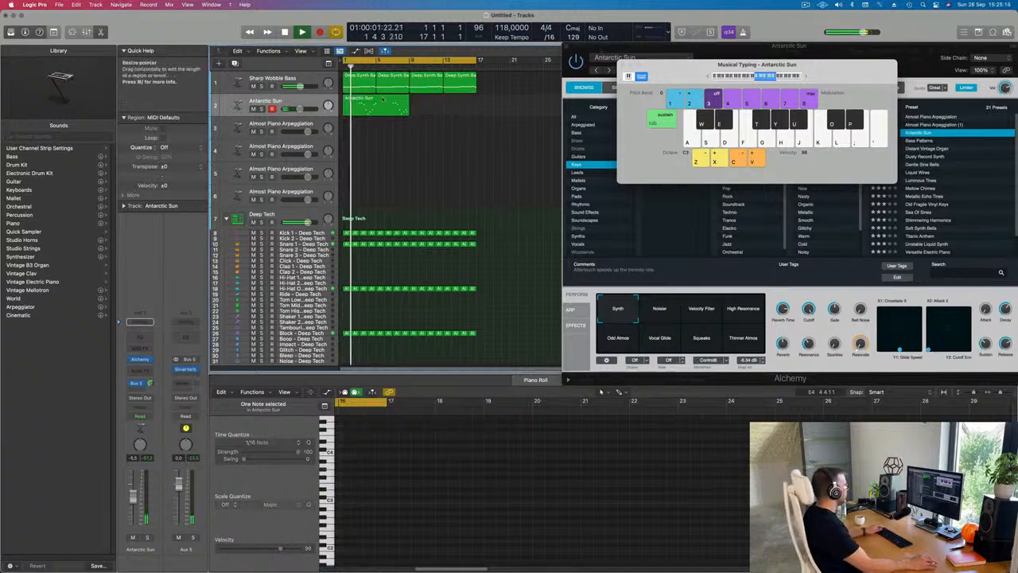
left_click(379, 97)
key("super+r")
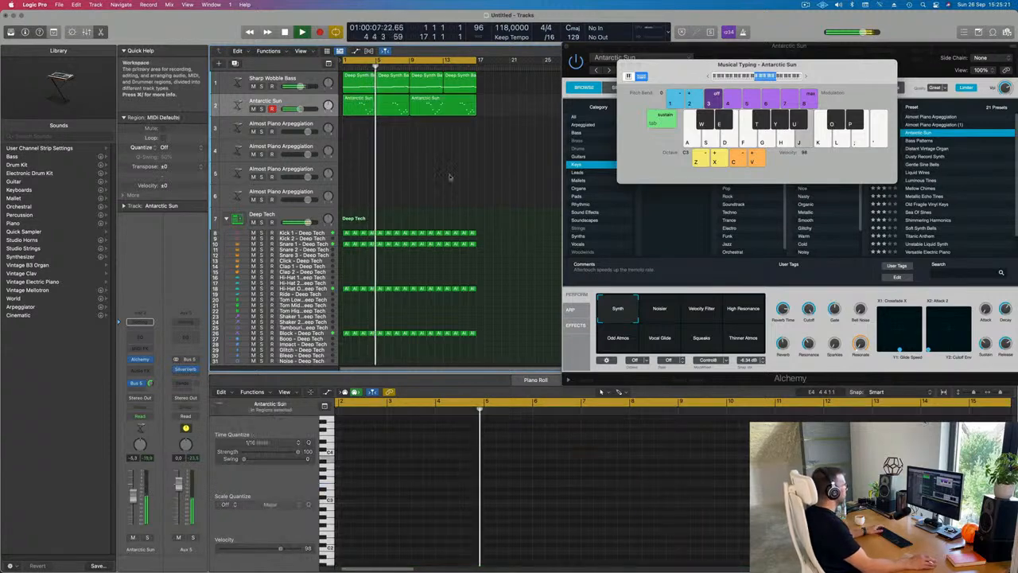
Step: Copy the first Deep Synth Bass region to bar 1 of the Almost Piano Arpeggiation track in row 3
left_click(374, 174)
left_click(364, 85)
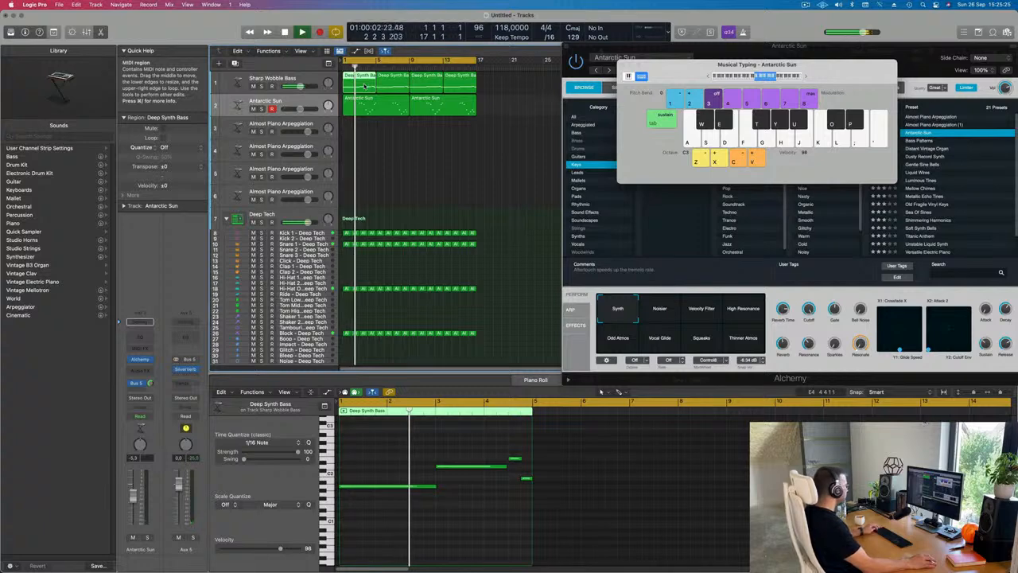
left_click_drag(365, 85, 359, 127)
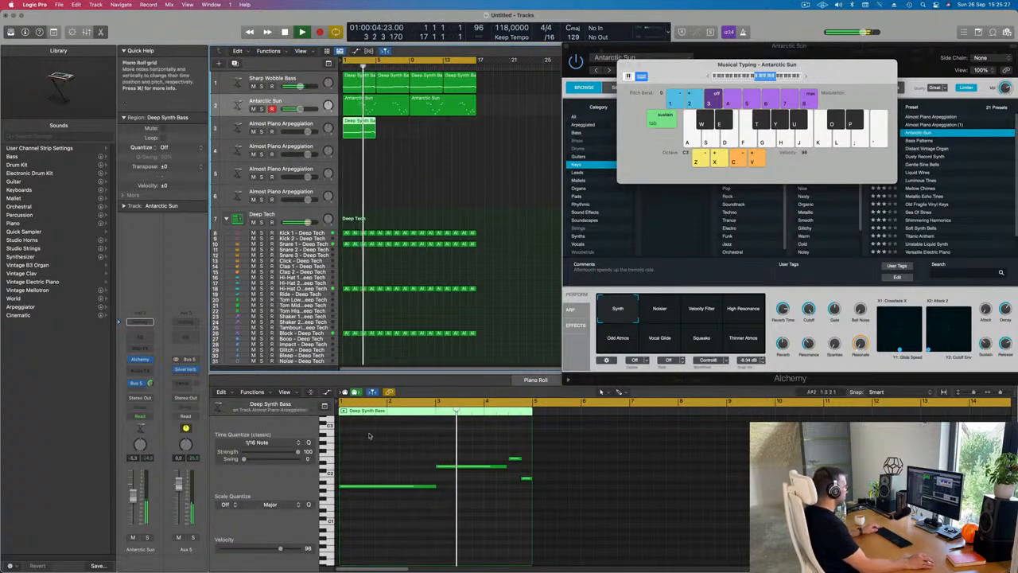
Step: Transpose all four notes of the copied bass region on track 3 up one octave
left_click_drag(369, 436, 527, 523)
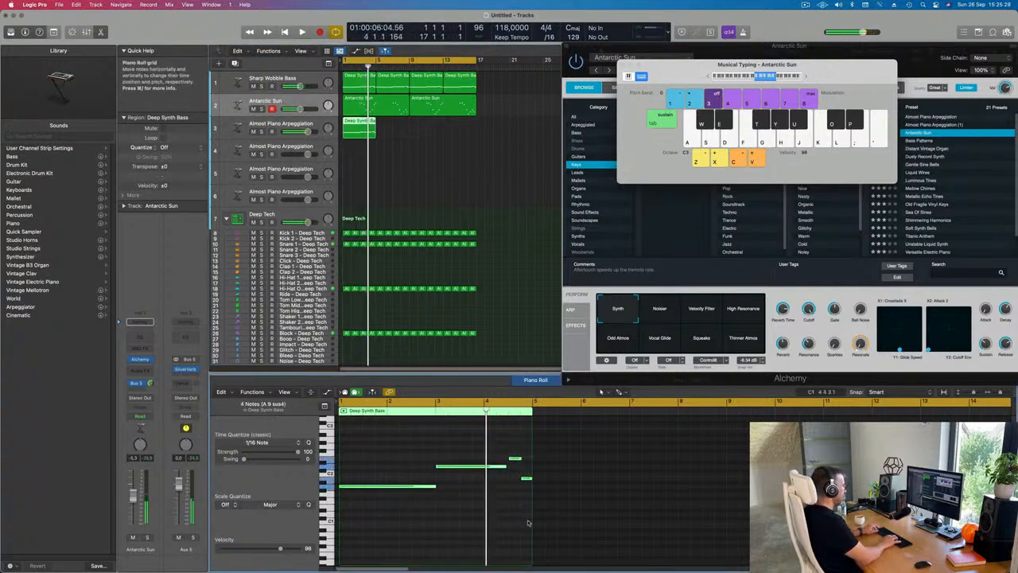
key("alt+shift+Up")
key("Return")
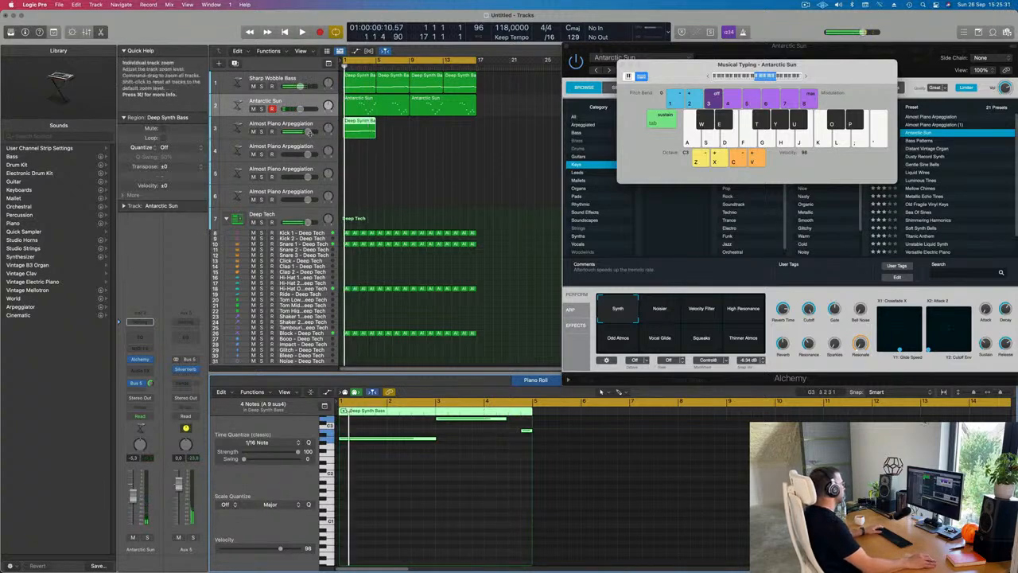
Step: Open track 3's Alchemy instrument and load the Cloud Diving preset from the Pads category
left_click(279, 131)
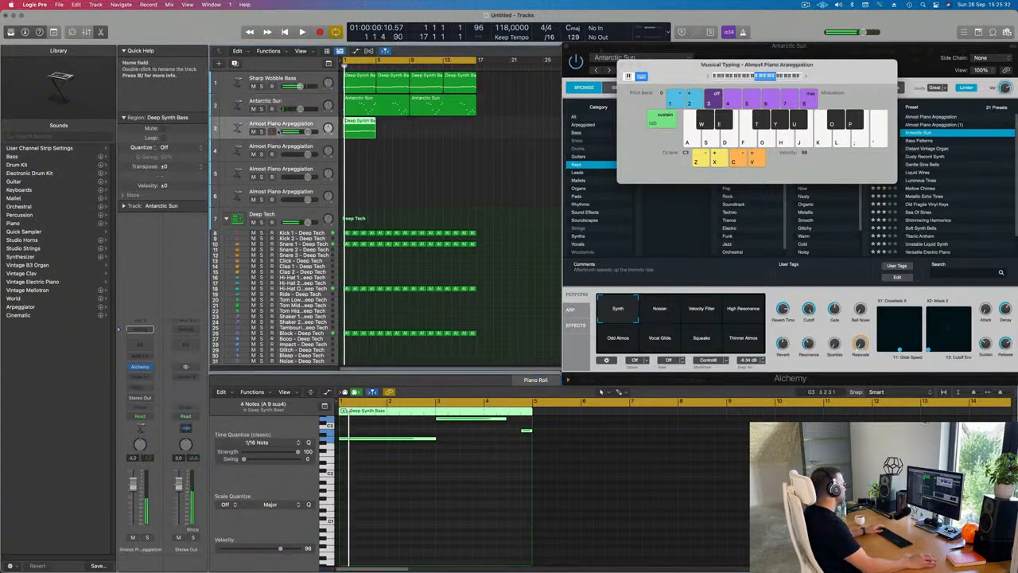
left_click(140, 368)
left_click_drag(574, 112, 614, 150)
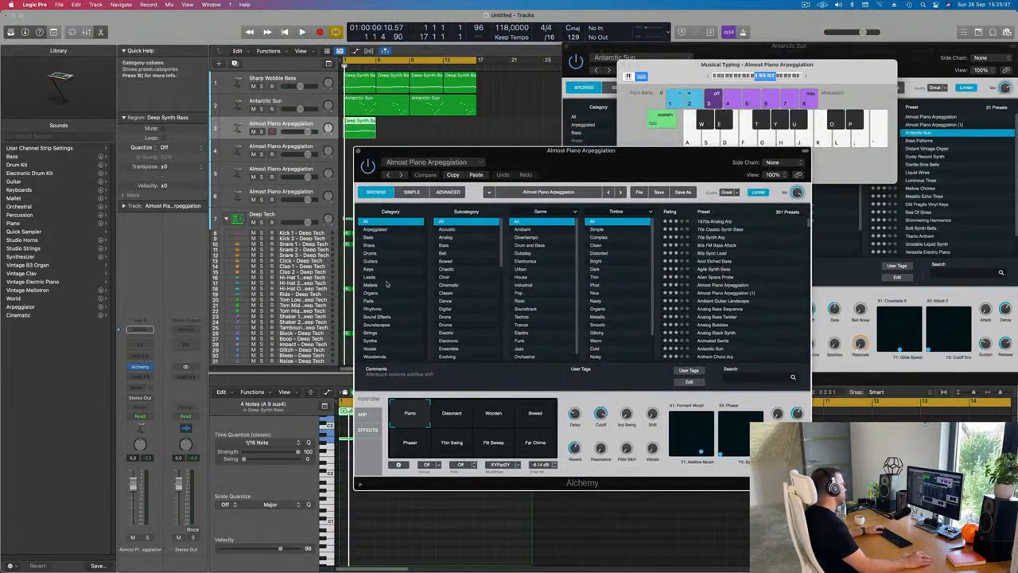
left_click(371, 303)
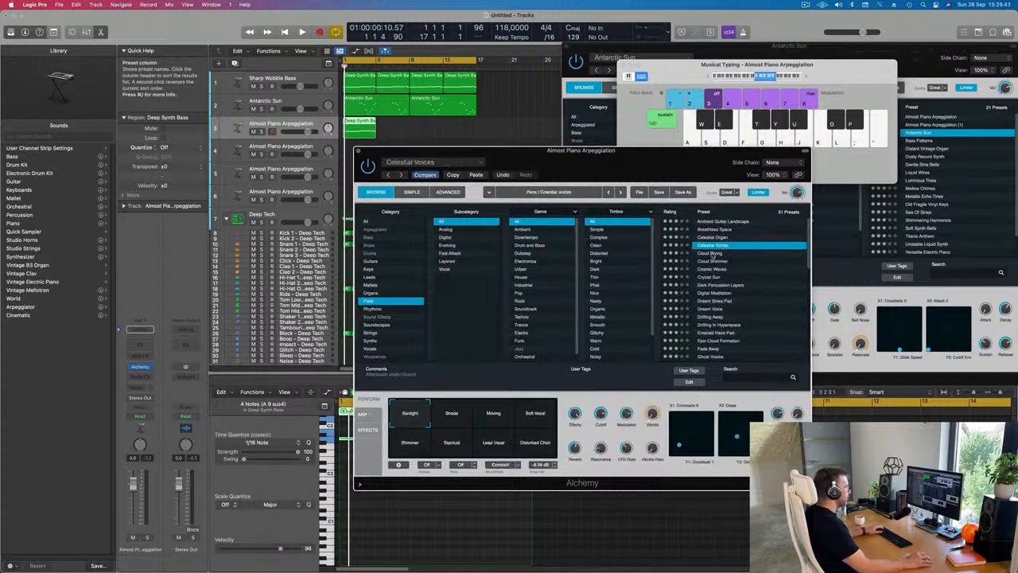
left_click(711, 253)
left_click_drag(604, 150, 721, 134)
Step: Repeat the Deep Synth Bass region on track 3 three times, filling bars 5 to 17
left_click(347, 135)
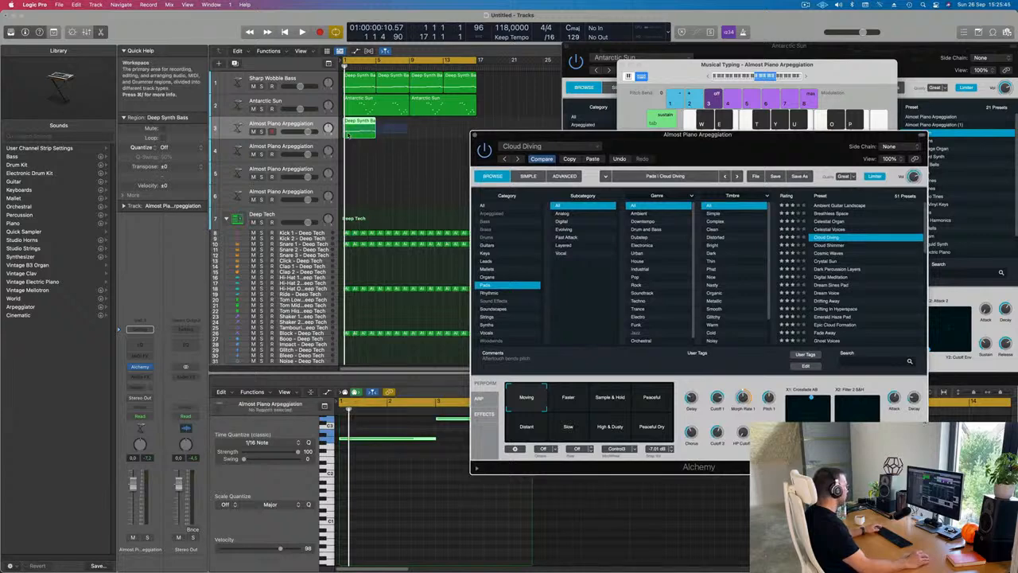
left_click(347, 136)
key("super+r")
key("super+r")
key("super+r")
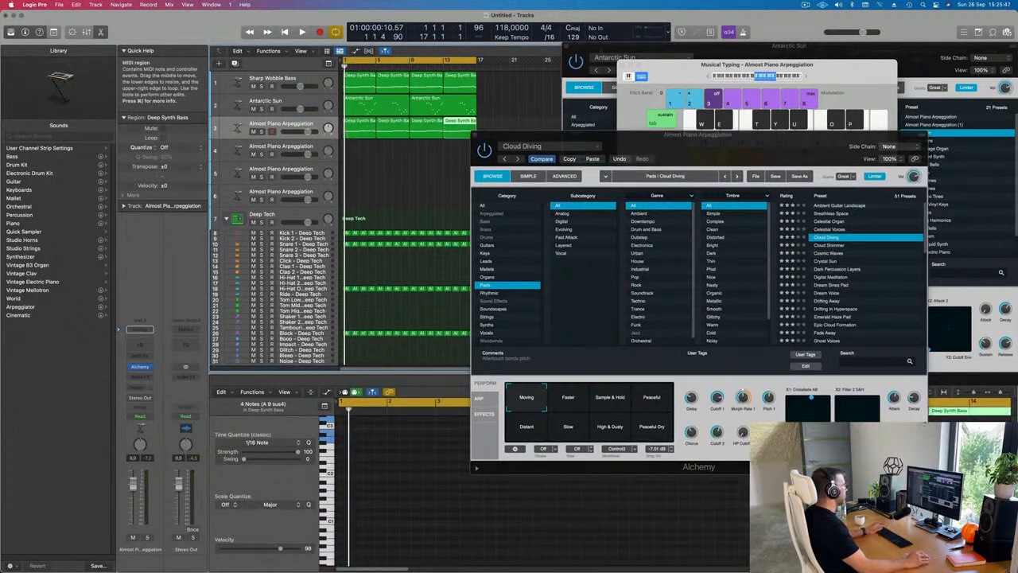
Step: Play the arrangement and lower track 3's volume to -14.6 dB
left_click_drag(652, 138, 623, 127)
key("space")
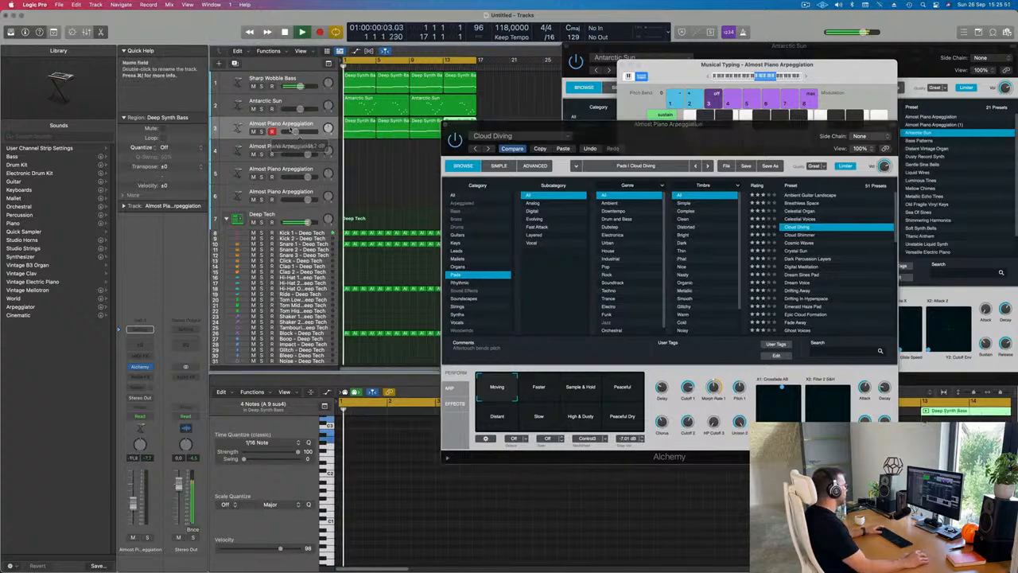
left_click_drag(295, 131, 292, 131)
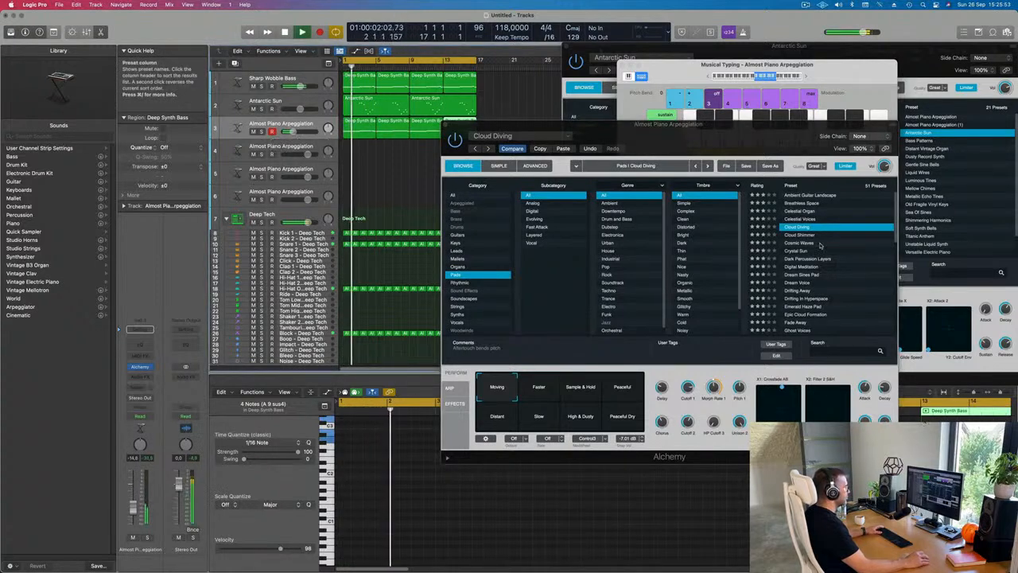
Step: Select all the notes in the four Deep Synth Bass regions on track 3 and duplicate them one octave higher
left_click_drag(492, 135, 624, 128)
left_click(362, 136)
left_click_drag(362, 136, 361, 136)
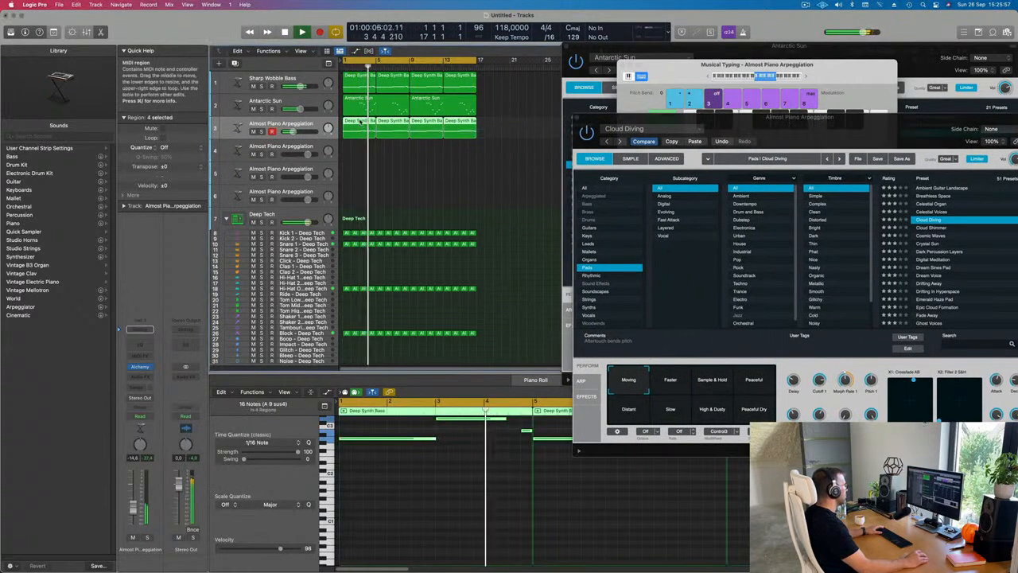
double_click(361, 122)
key("e")
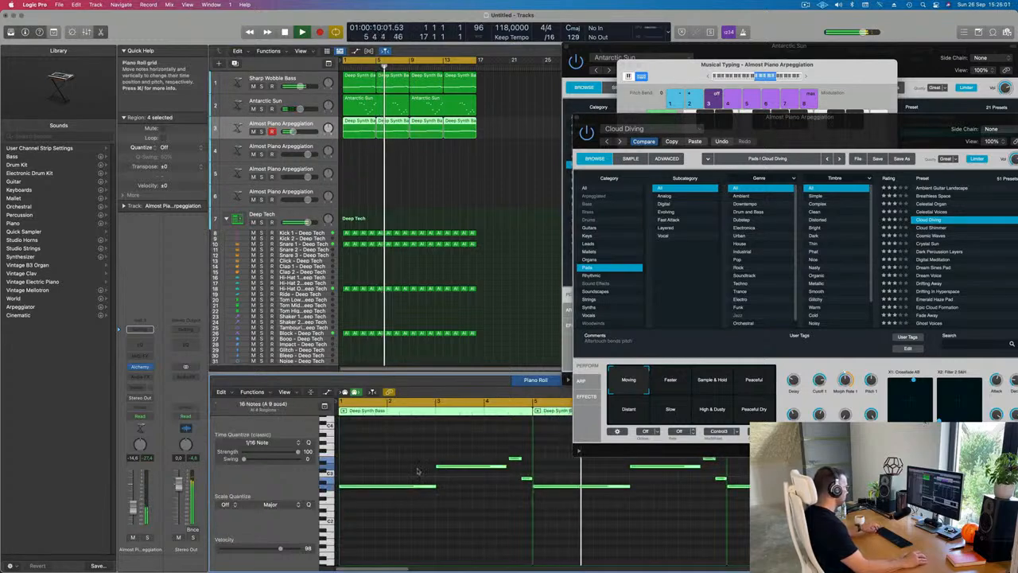
key("super+a")
scroll(401, 487, "up", 3)
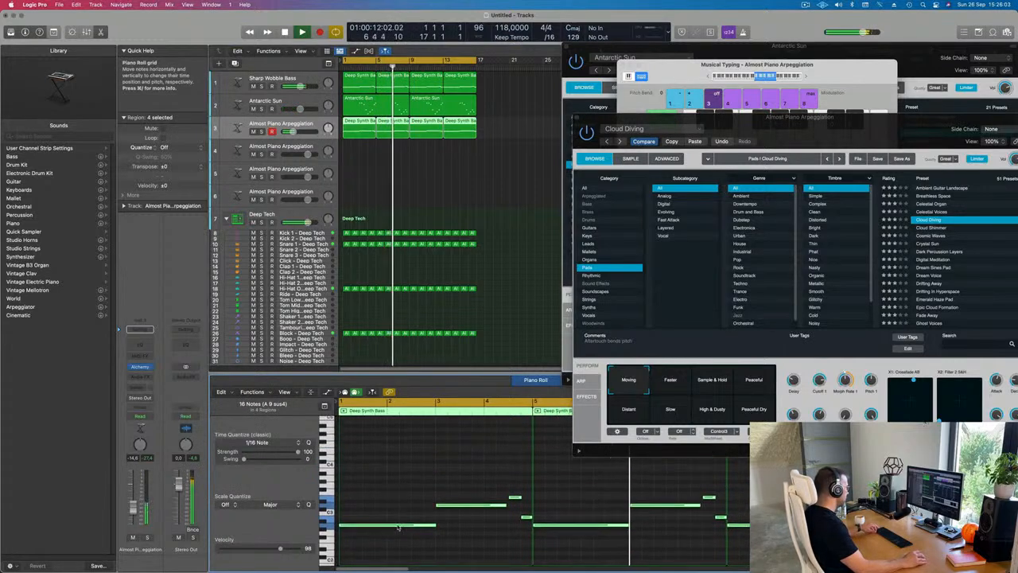
left_click_drag(402, 525, 397, 477)
key("Return")
Step: During playback, audition the Cosmic Waves, Crystal Sun, Digital Meditation and Dream Sines Pad presets in track 3's Alchemy
left_click_drag(807, 119, 684, 142)
key("Return")
left_click(710, 263)
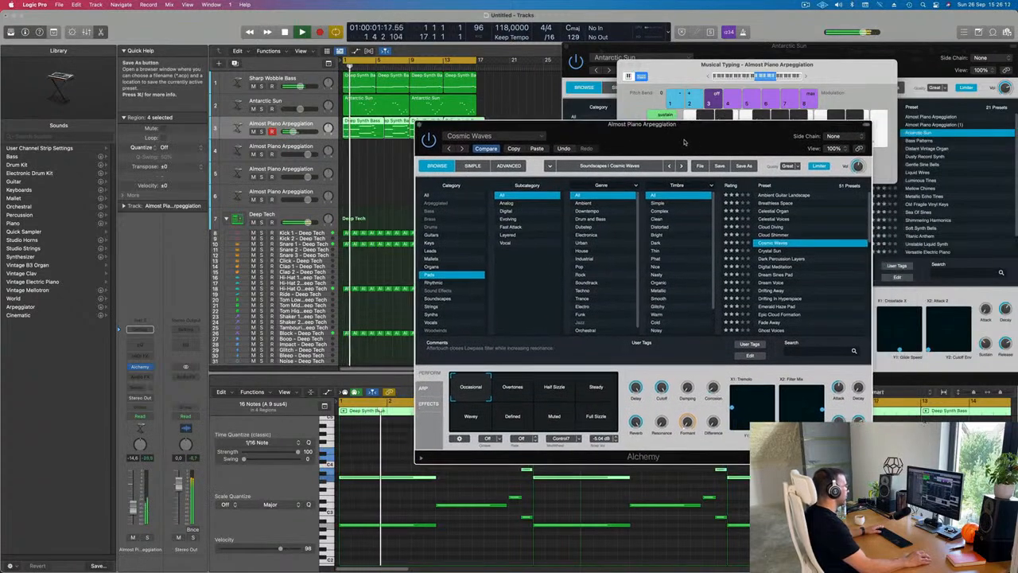
left_click(772, 250)
scroll(788, 266, "down", 2)
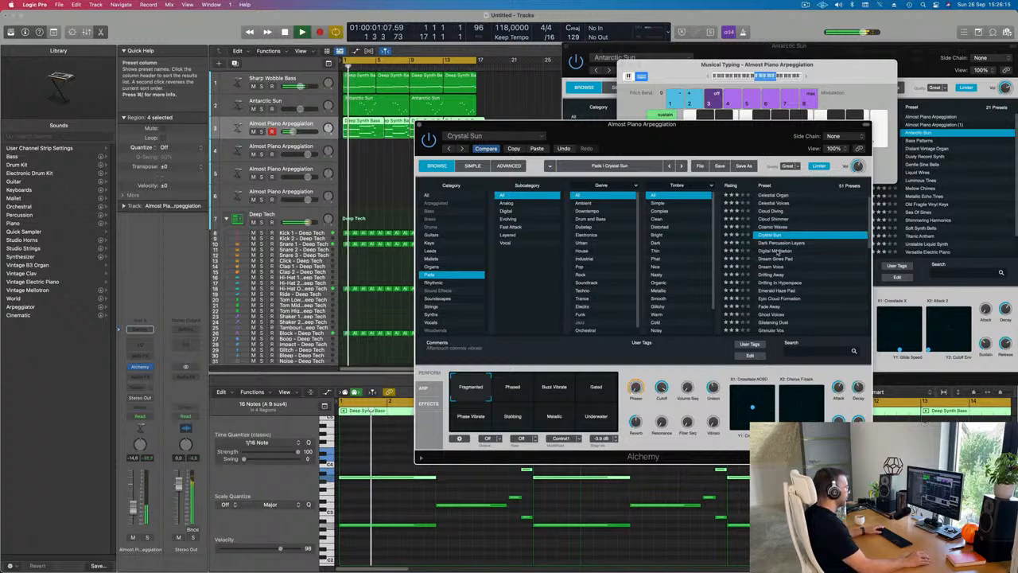
left_click(777, 251)
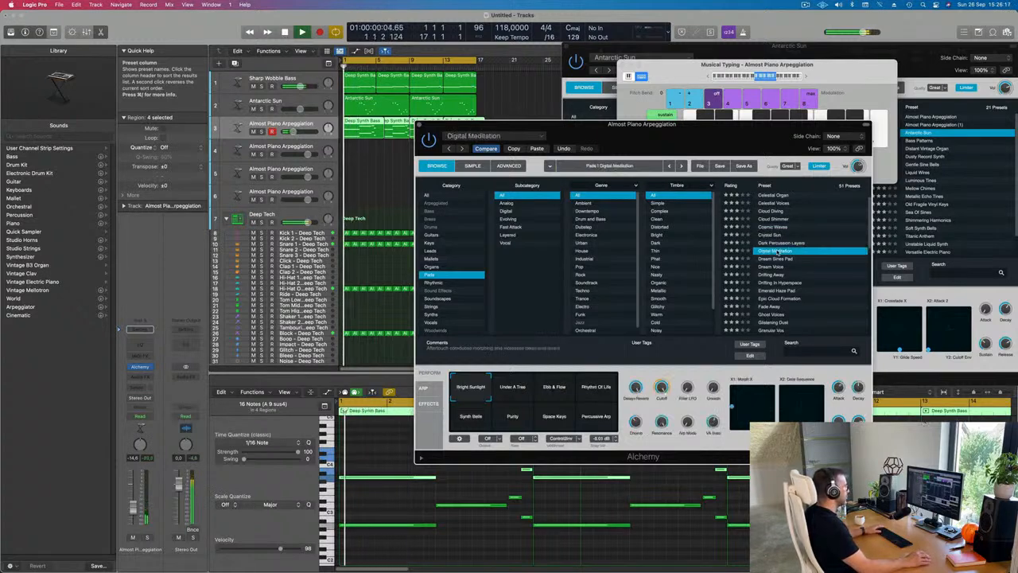
scroll(795, 254, "down", 1)
left_click(777, 252)
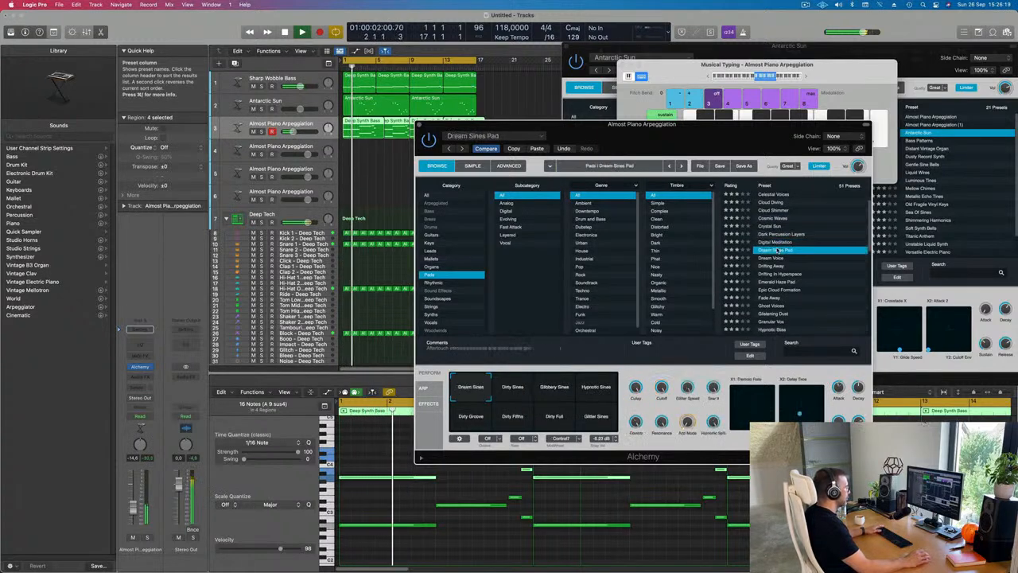
scroll(823, 253, "down", 5)
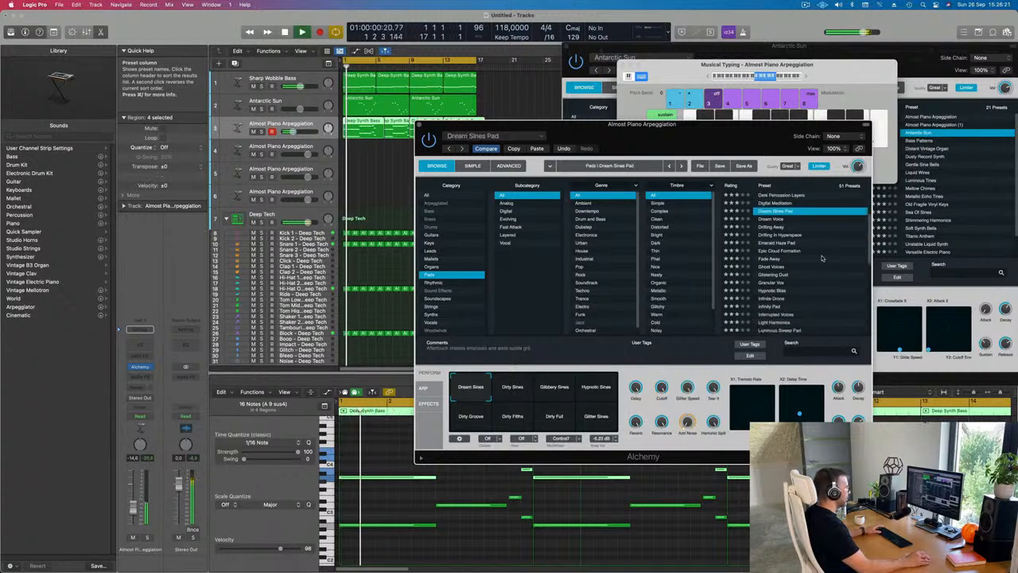
Step: Audition Glistening Dust and load the Infinite Drone preset in track 3's Alchemy
left_click(776, 274)
scroll(827, 280, "down", 3)
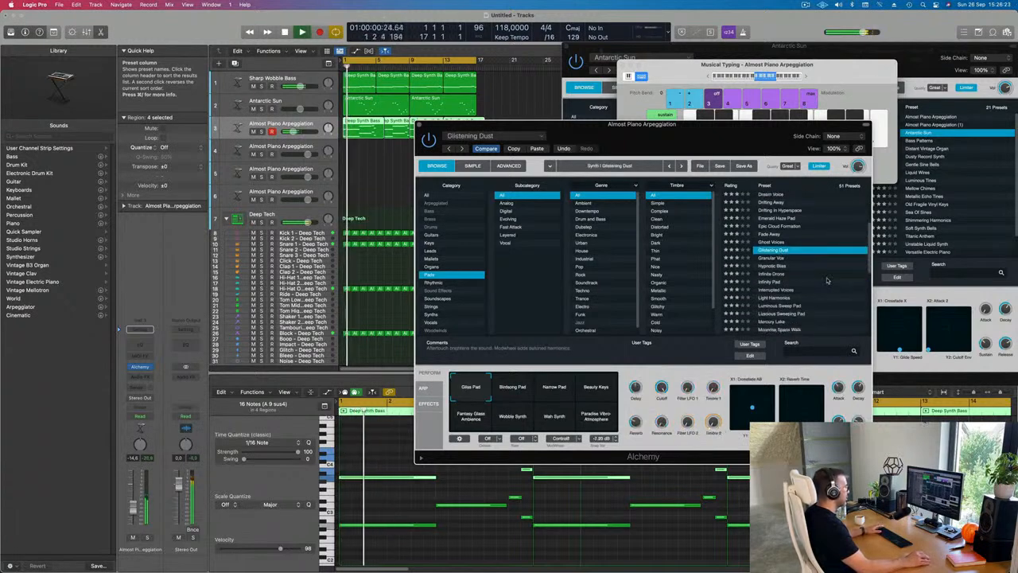
left_click(782, 274)
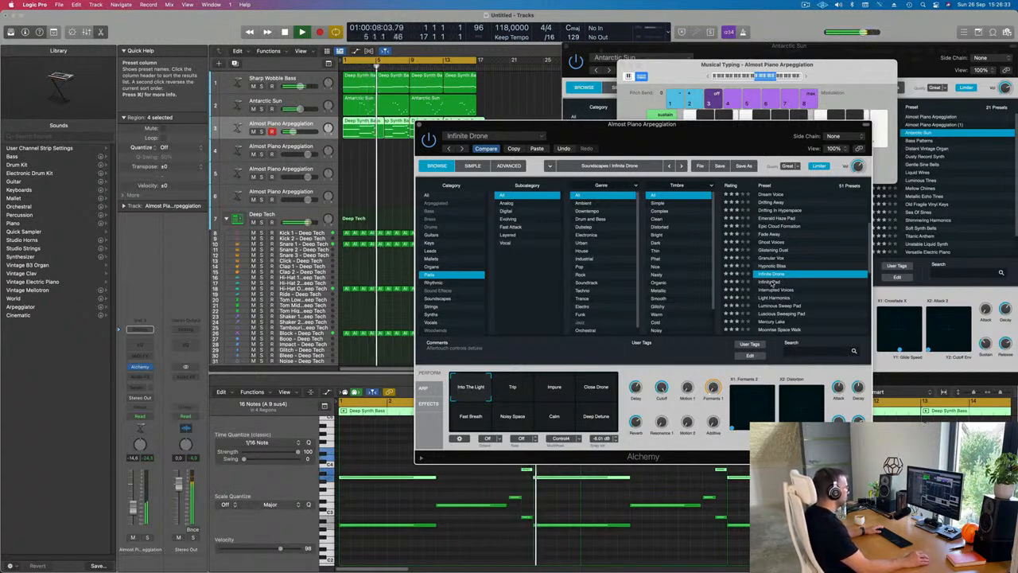
Step: Shorten the overlapping Deep Synth Bass regions on track 3 so that the last one ends at bar 17
left_click_drag(601, 140, 780, 141)
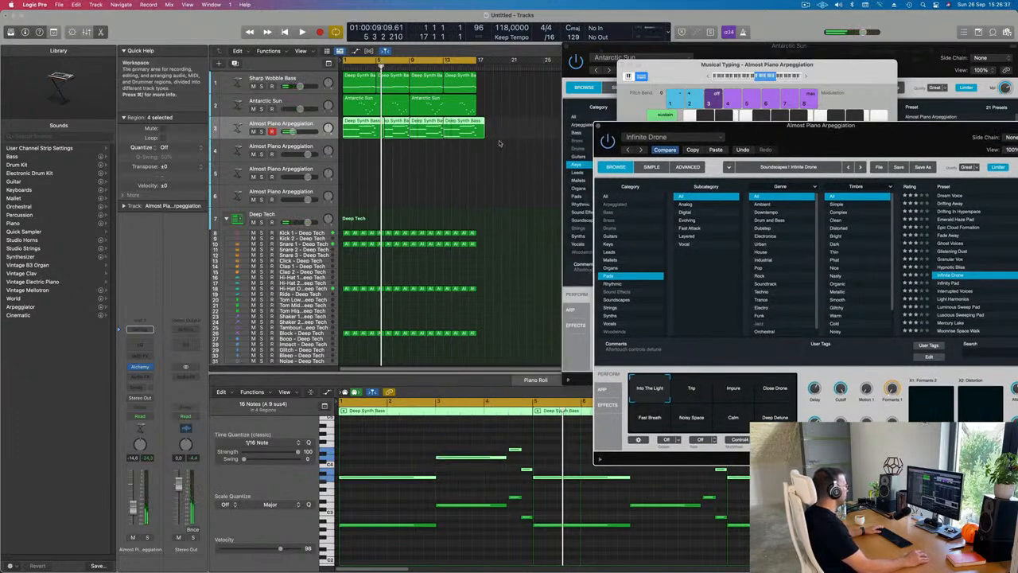
left_click(375, 156)
left_click_drag(504, 138, 475, 137)
Step: Play the arrangement to hear the Infinite Drone pad on track 3 with the trimmed regions
key("space")
left_click(441, 180)
left_click_drag(842, 141, 666, 167)
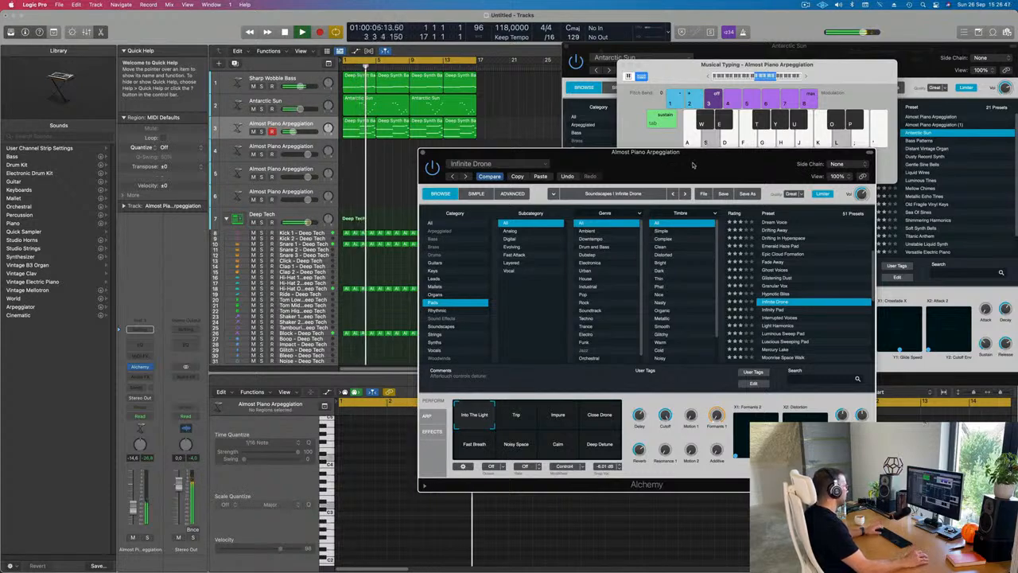
left_click_drag(692, 165, 774, 145)
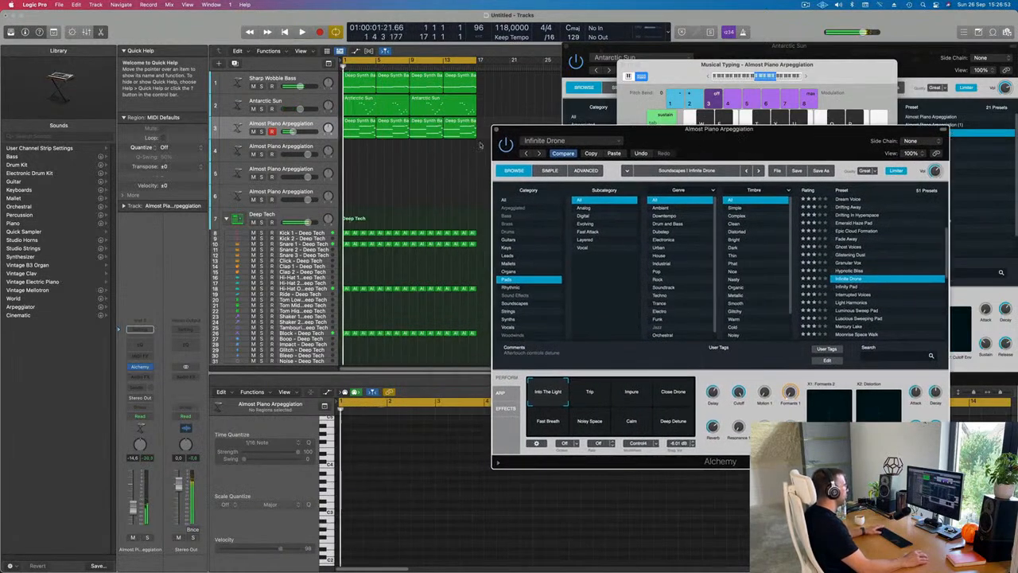
key("space")
Step: Copy the first Deep Synth Bass region from track 3 to track 4 and delete all but its opening long octave notes
left_click_drag(351, 128, 355, 150)
scroll(436, 512, "down", 1)
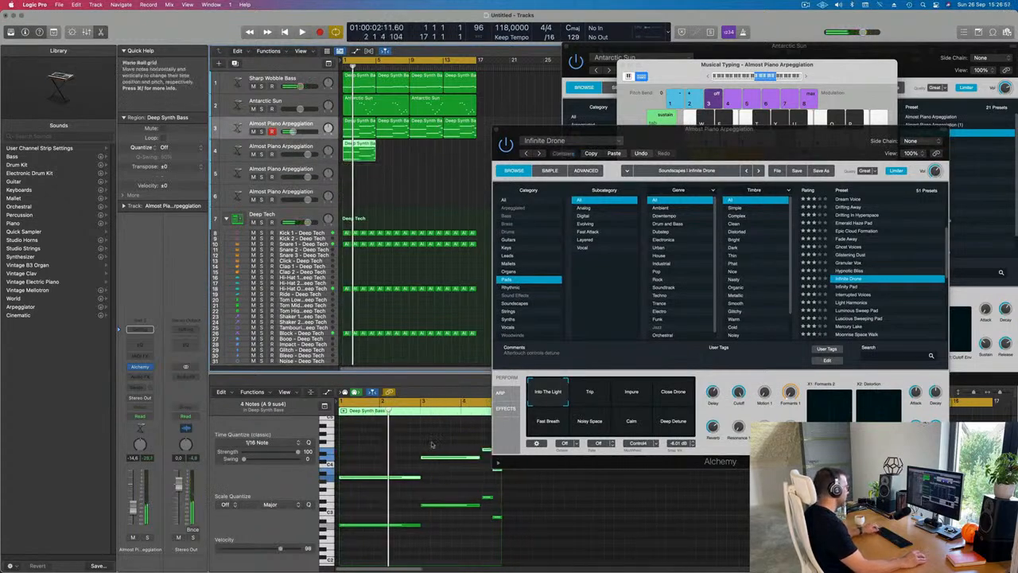
left_click_drag(432, 441, 511, 540)
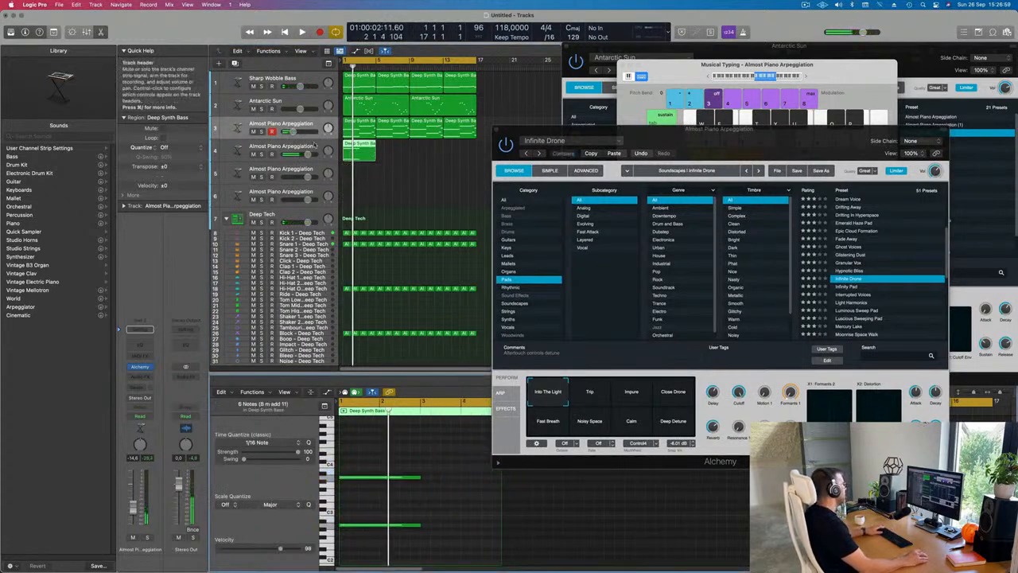
Step: Open track 4's Alchemy instrument and load the Soft Synth Bells preset from the Pads category
left_click(314, 146)
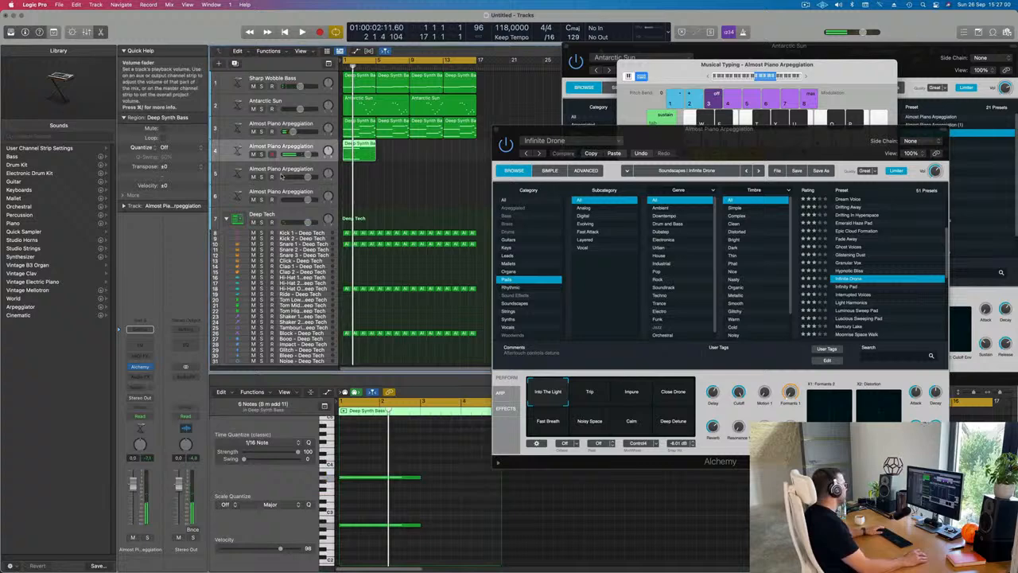
left_click(140, 368)
left_click_drag(549, 127, 651, 166)
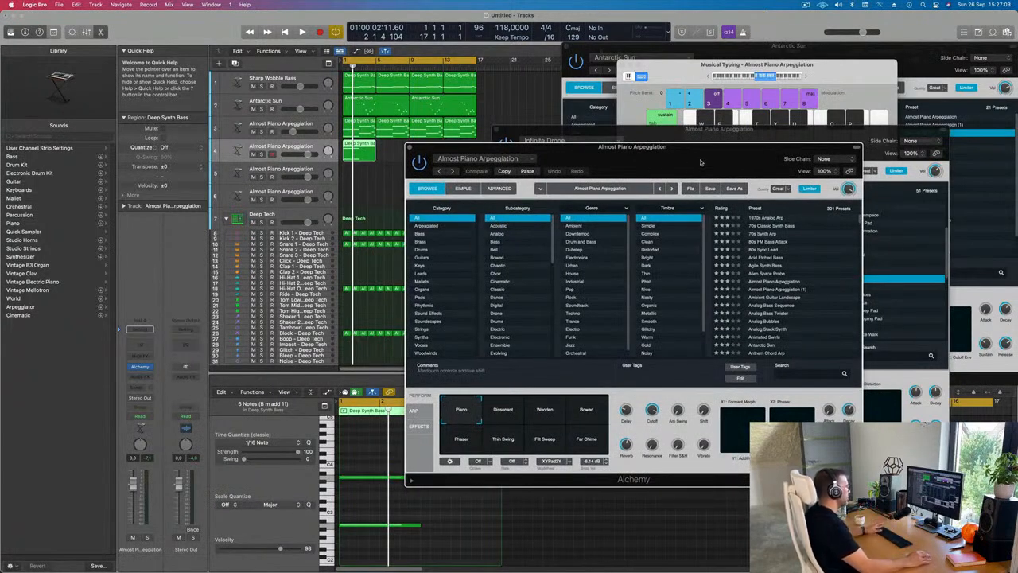
left_click_drag(701, 162, 672, 160)
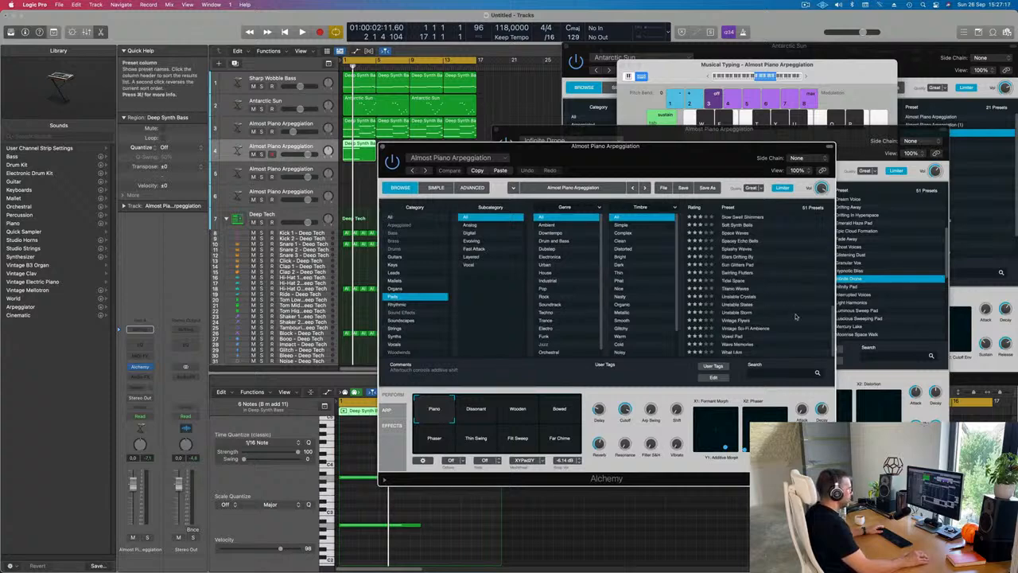
scroll(796, 316, "up", 1)
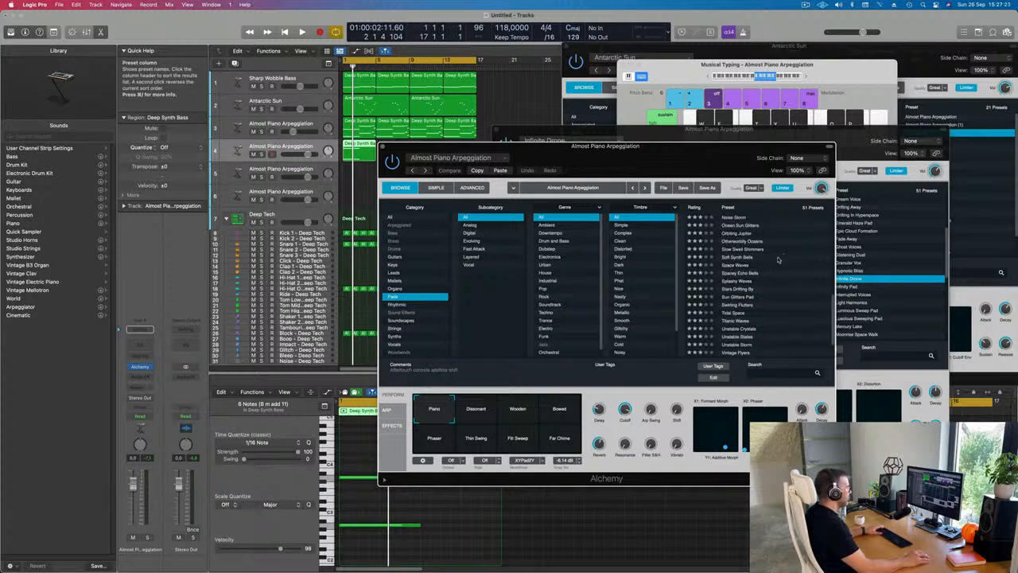
left_click(743, 257)
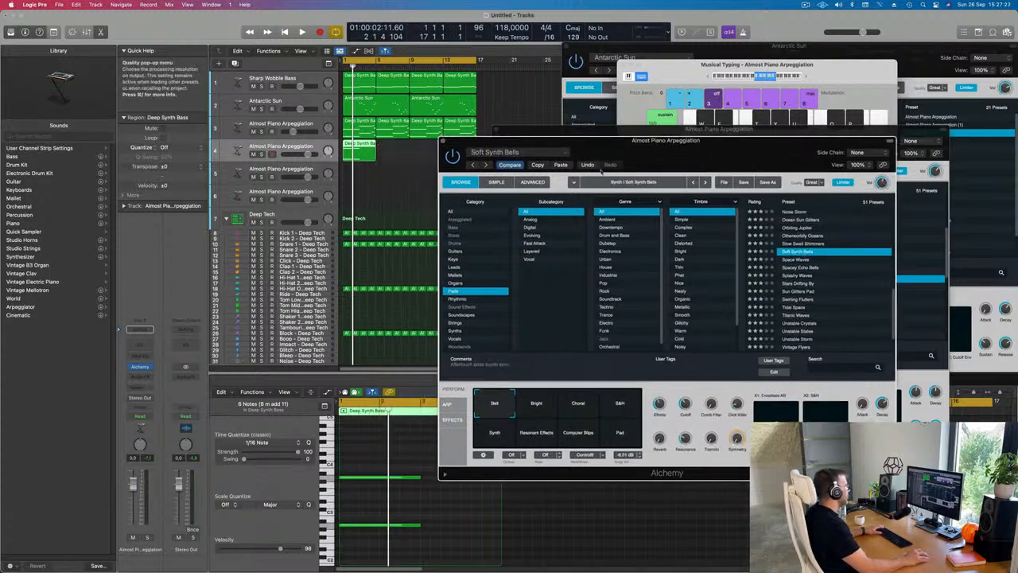
Step: During playback, lower track 4's volume to -13.0 dB and add a send to Bus 5 with its level raised
key("space")
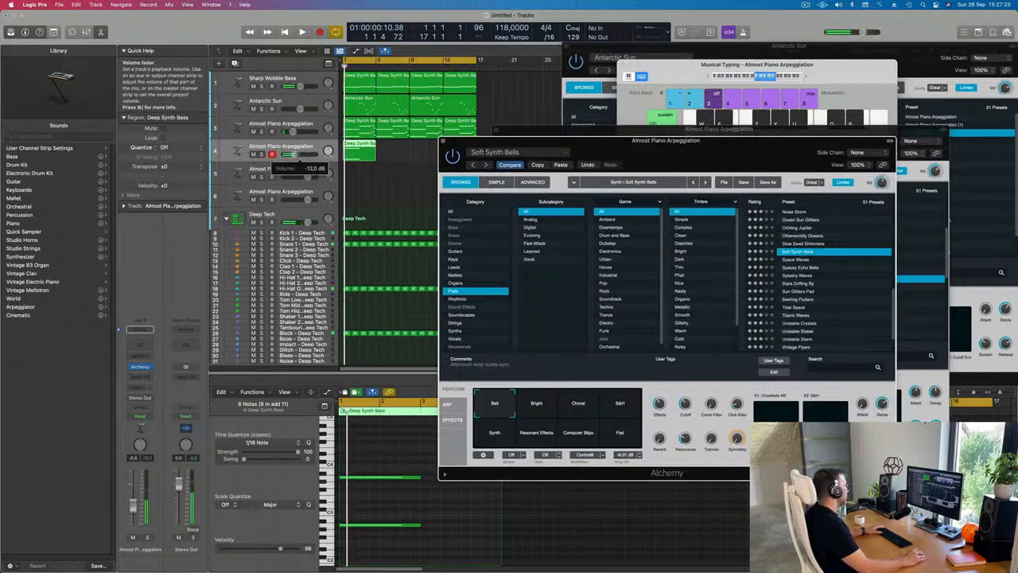
left_click(140, 330)
mouse_move(137, 401)
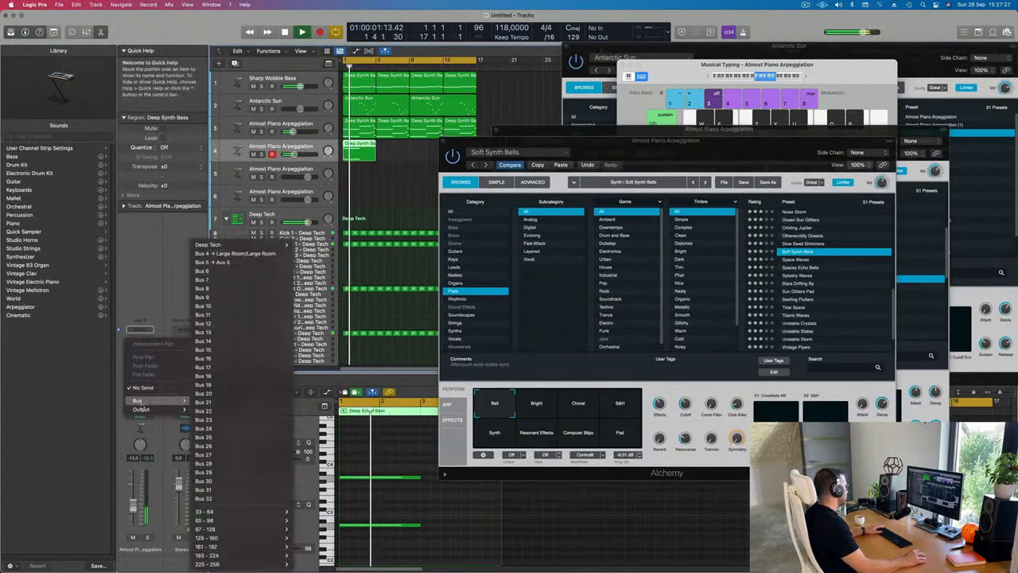
left_click(213, 262)
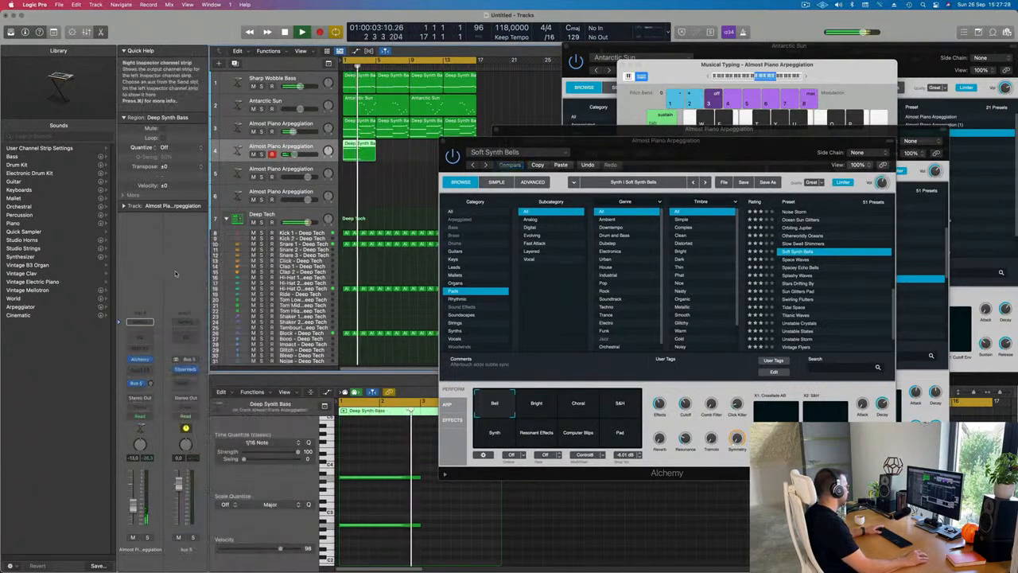
key("Return")
key("Return")
left_click_drag(149, 388, 149, 383)
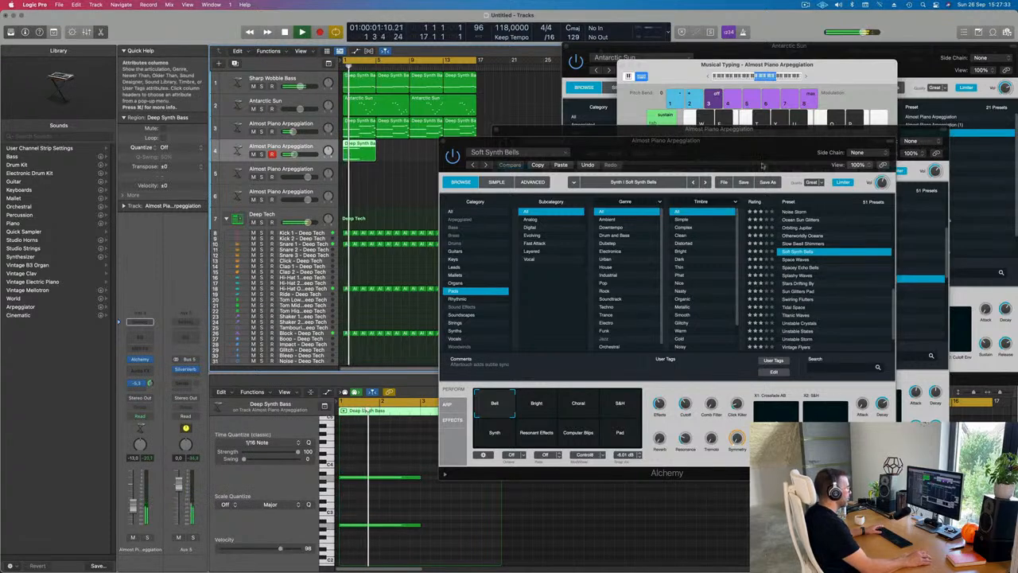
Step: Audition Otherworldly Oceans, Orbiting Jupiter and Luscious Sweeping Pad on track 4, and repeat its Deep Synth Bass region up to bar 17
left_click_drag(762, 165, 687, 157)
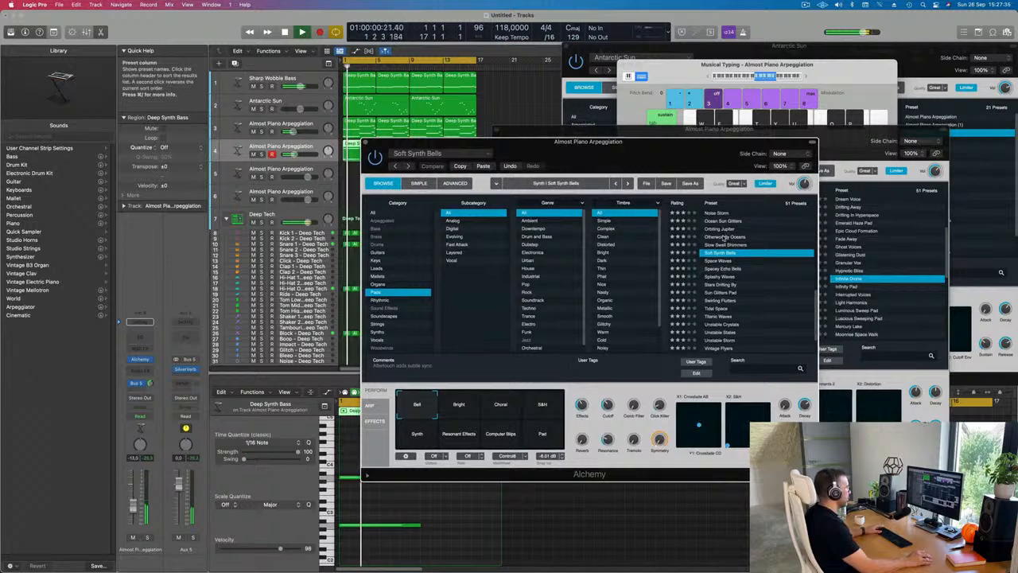
left_click(724, 237)
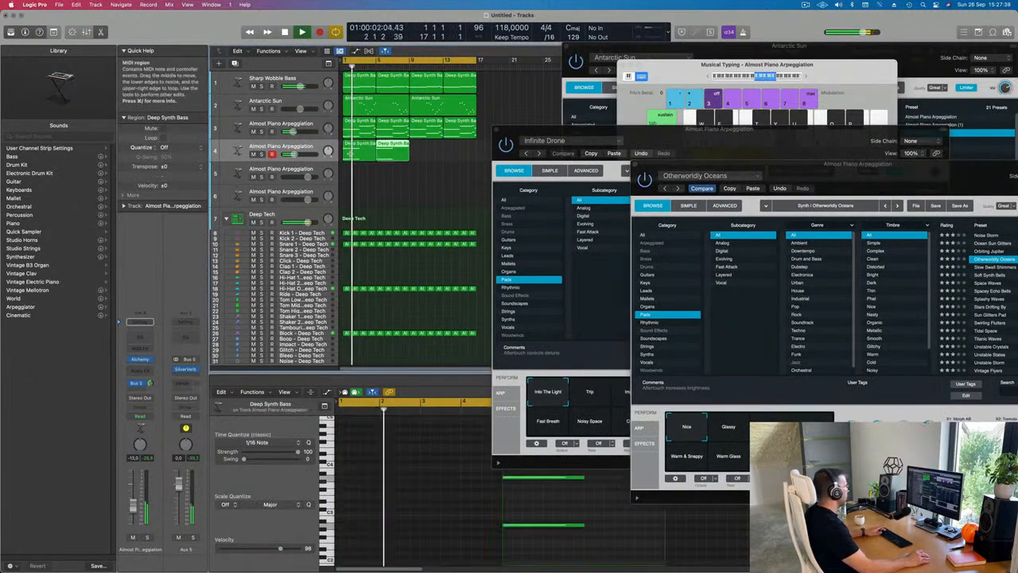
left_click_drag(831, 176, 556, 151)
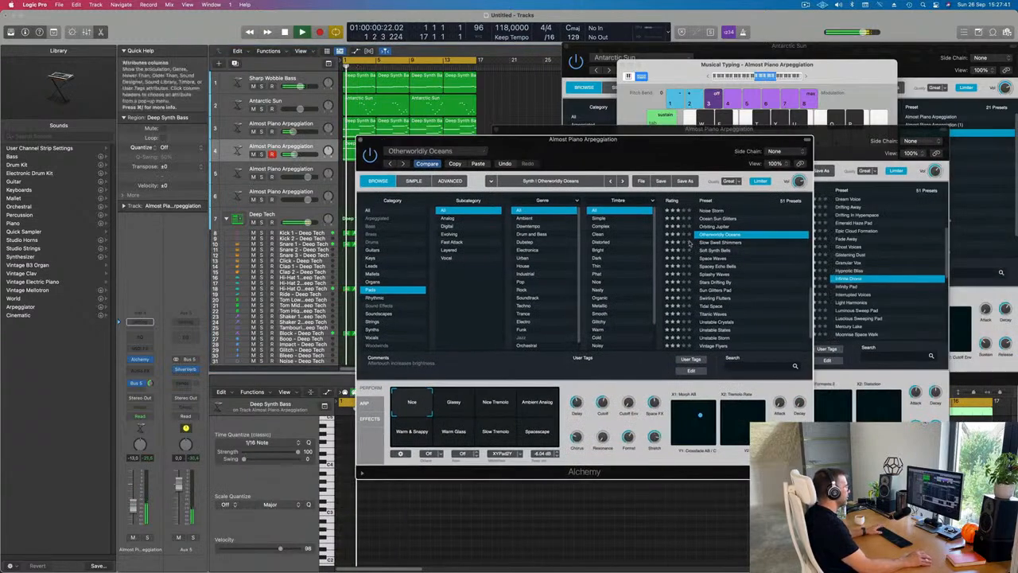
key("Return")
scroll(722, 272, "up", 3)
left_click(721, 268)
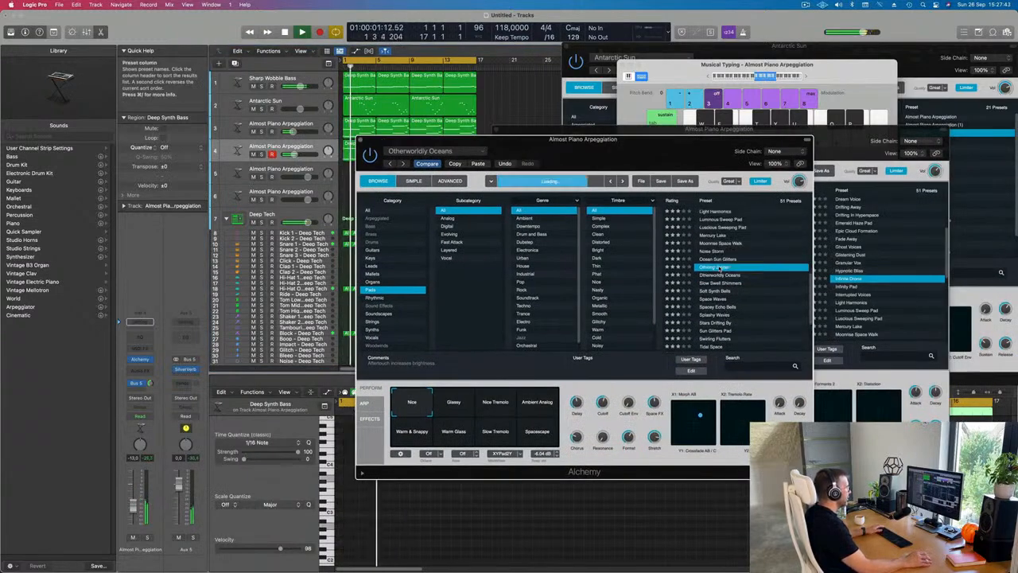
left_click_drag(675, 149, 716, 197)
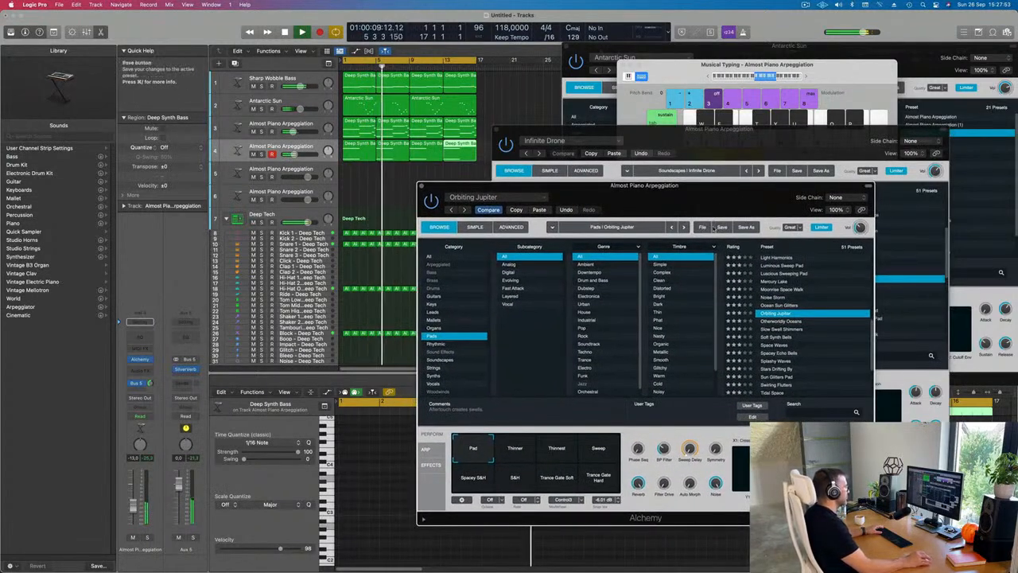
scroll(848, 299, "up", 2)
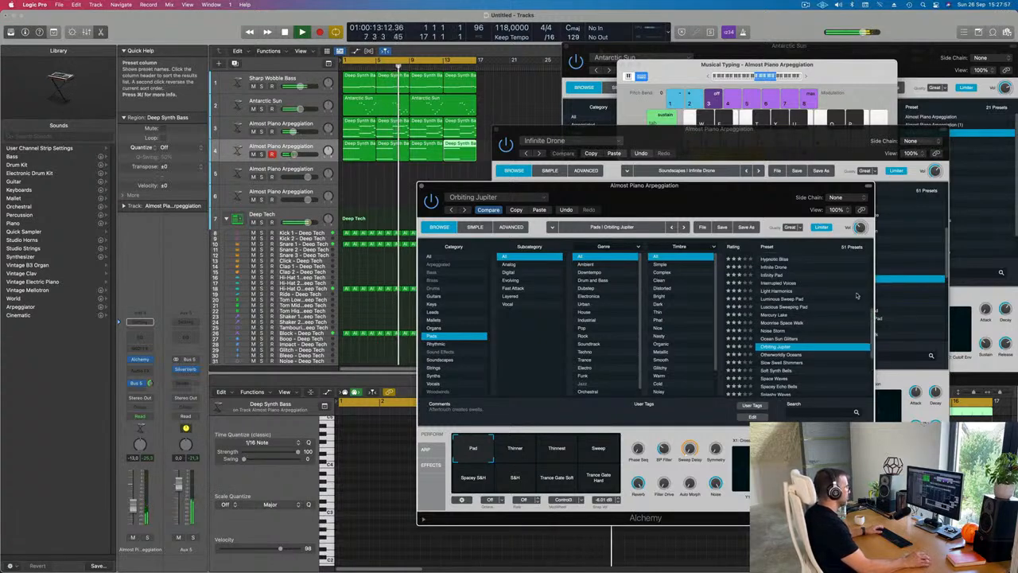
left_click(794, 308)
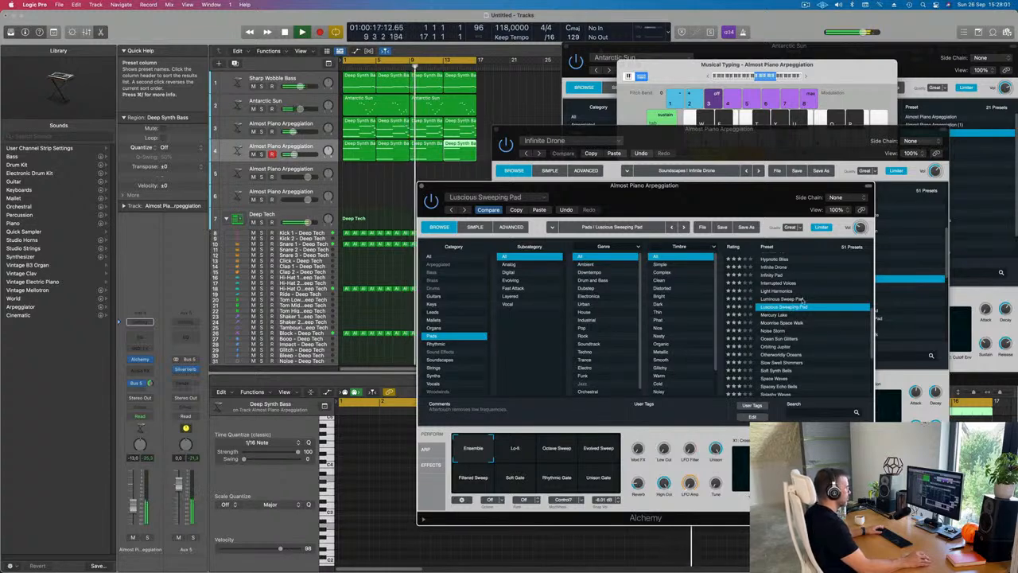
Step: Select all the notes in track 4's four Deep Synth Bass regions and transpose them down one octave
left_click(464, 148)
left_click(360, 466)
key("super+a")
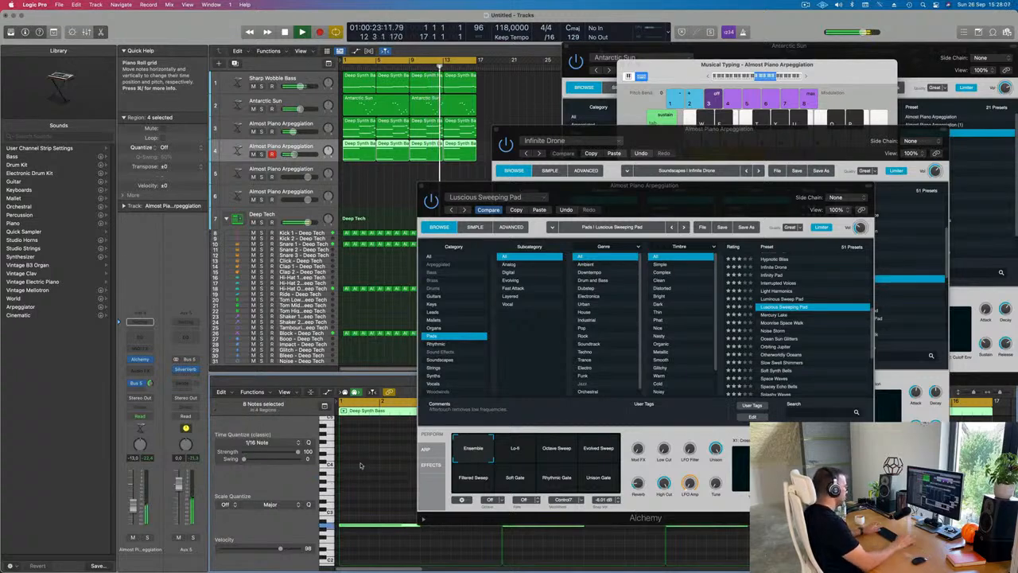
Step: Replay the loop, audition the Mercury Lake preset and load Noise Storm in track 4's Alchemy
key("Return")
left_click_drag(637, 185, 565, 184)
key("Return")
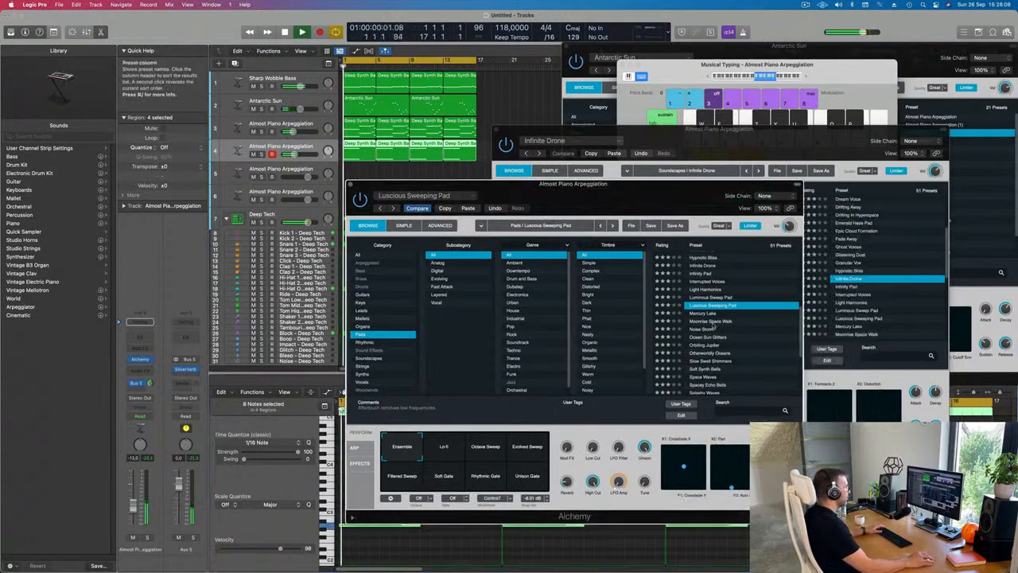
left_click(703, 315)
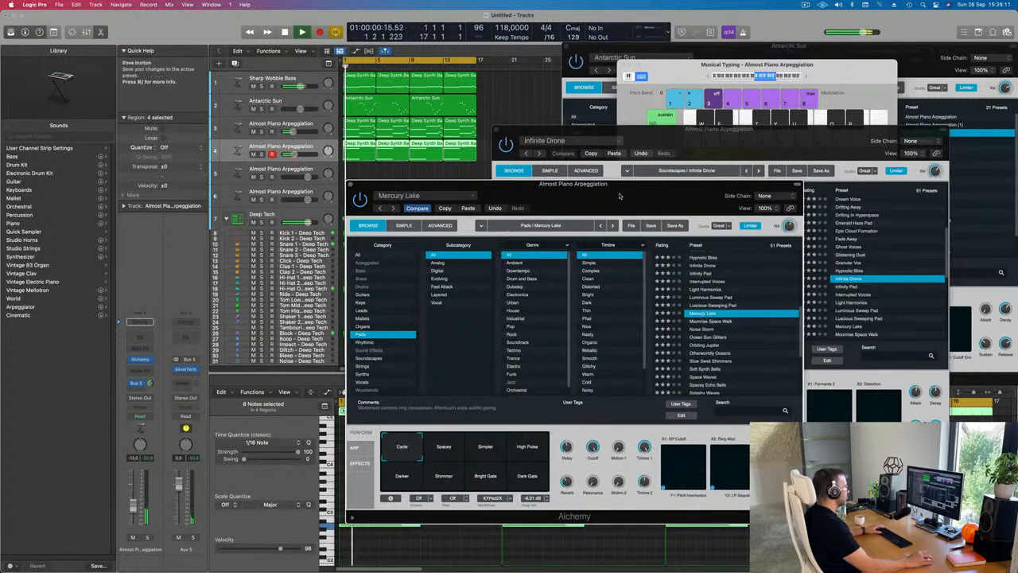
left_click_drag(619, 195, 658, 188)
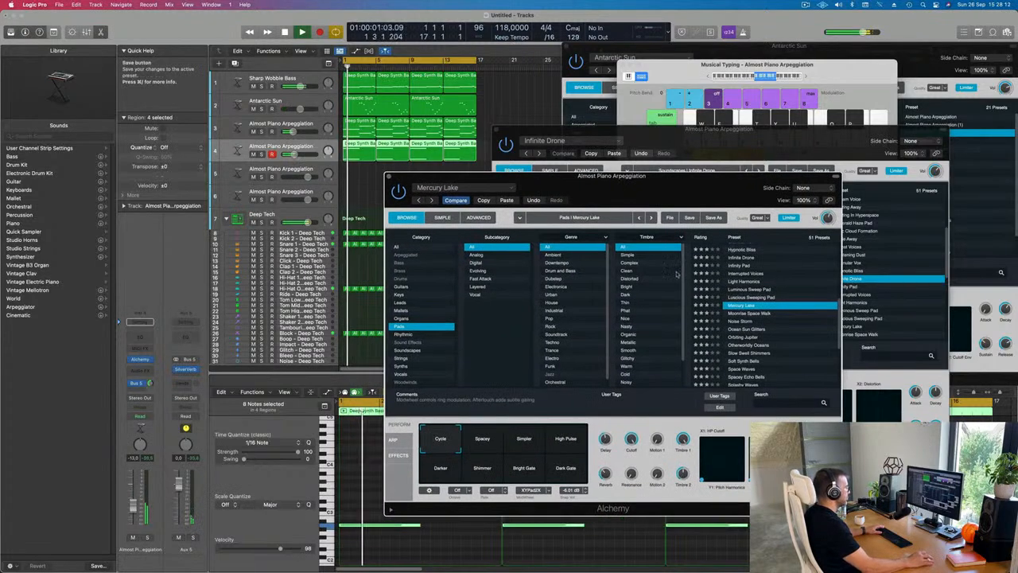
left_click(742, 321)
scroll(776, 323, "up", 2)
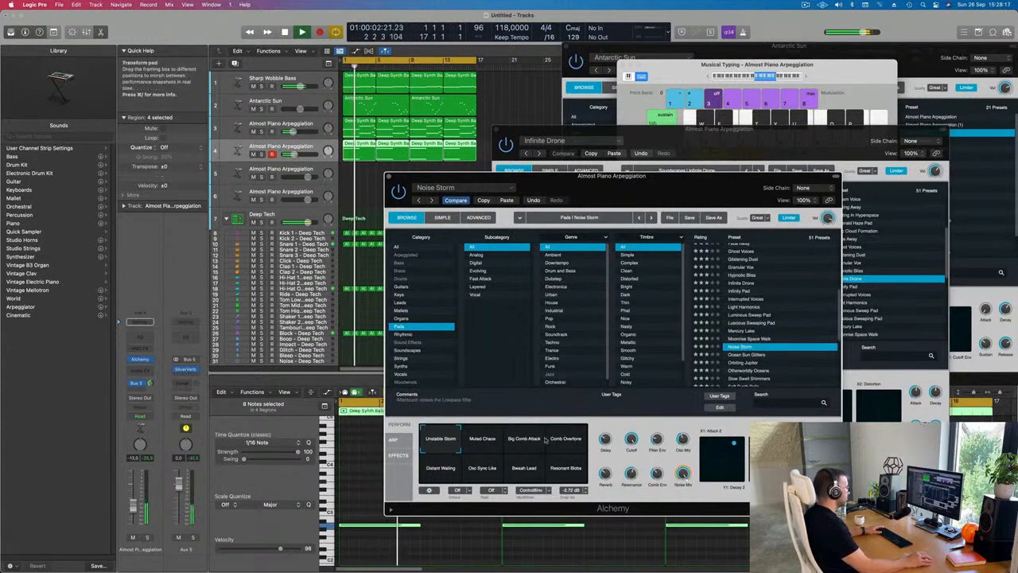
Step: Slightly adjust the Noise Storm preset's Cutoff on track 4 and raise the track's volume to -11.2 dB
left_click_drag(663, 205, 682, 181)
left_click(312, 147)
key("space")
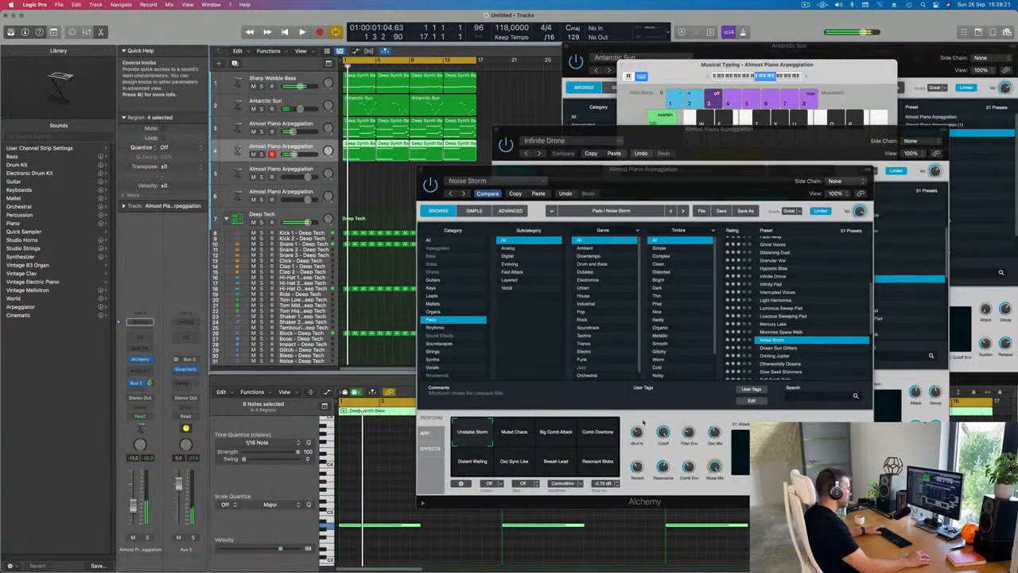
left_click_drag(663, 432, 663, 435)
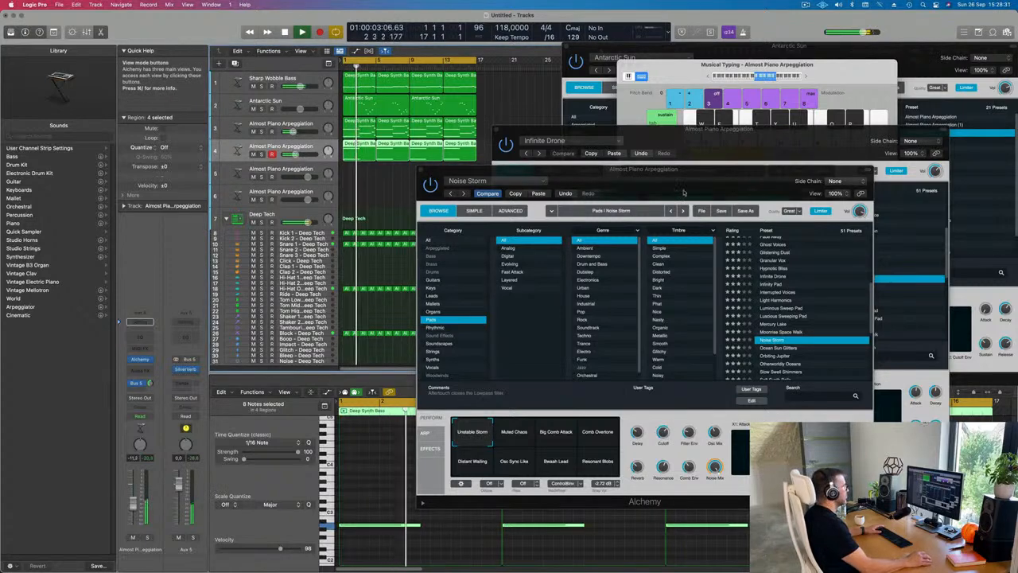
Step: Move the Noise Storm and Infinite Drone Alchemy windows off the arrangement and close both
left_click_drag(644, 169, 504, 256)
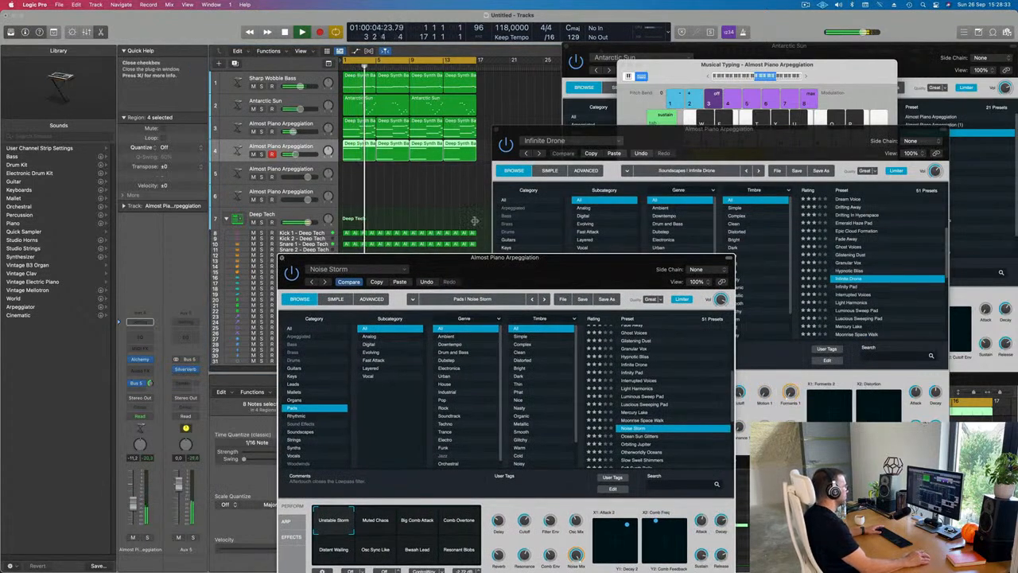
left_click(281, 257)
left_click_drag(525, 129, 453, 147)
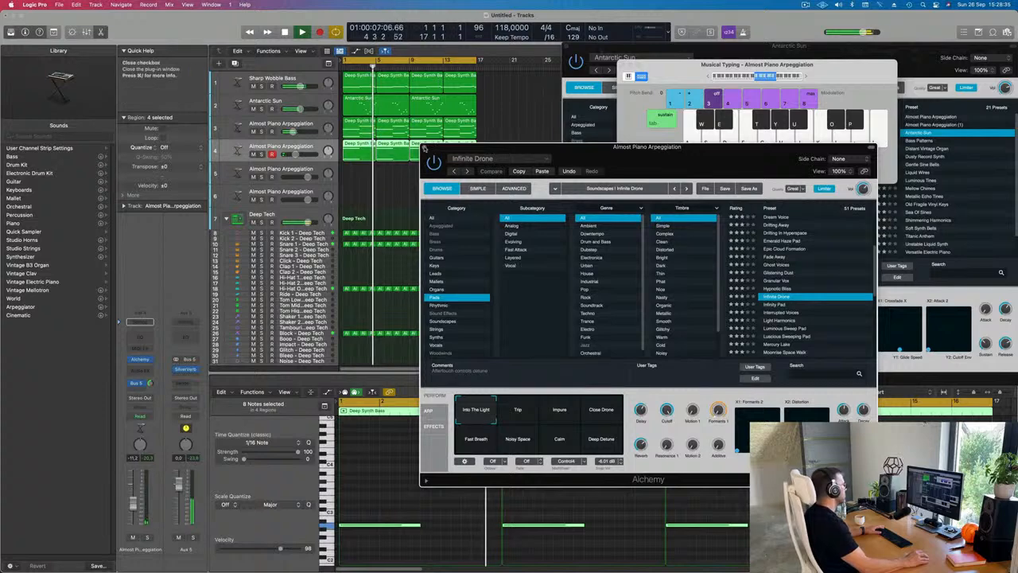
Step: Select all the regions on every track and repeat the whole arrangement until it reaches bar 65
key("super+Left")
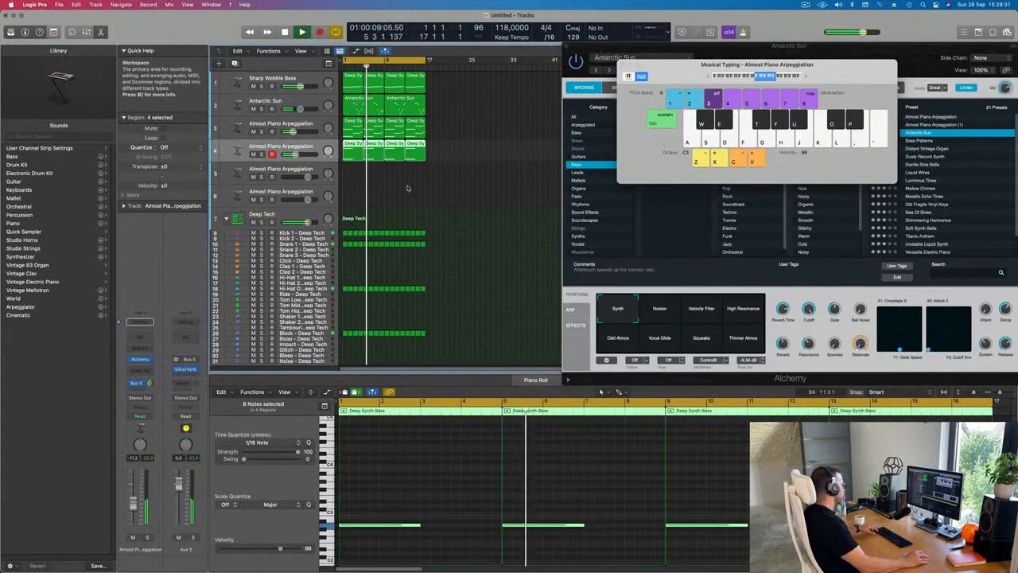
left_click(405, 188)
key("super+a")
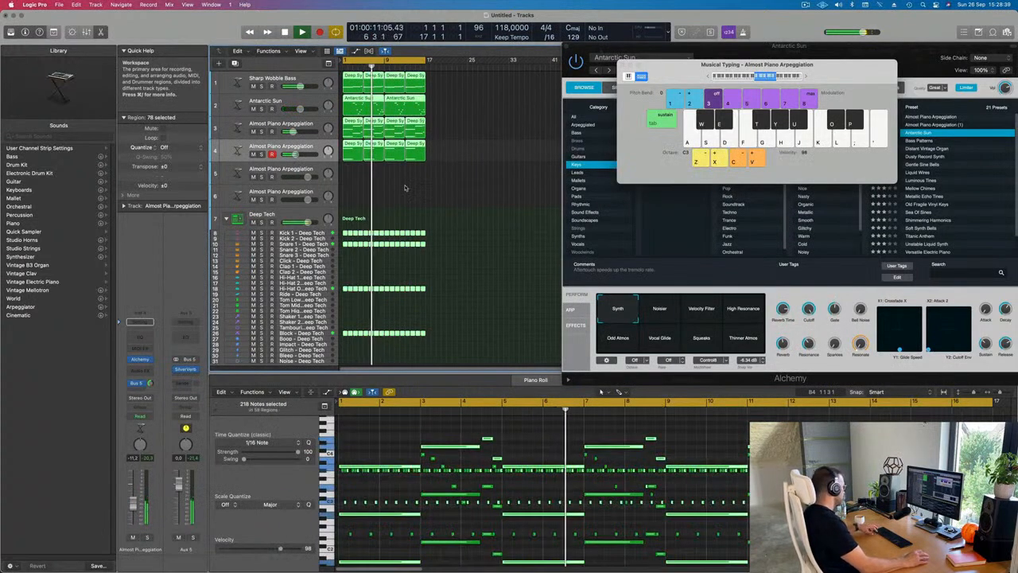
key("super+r")
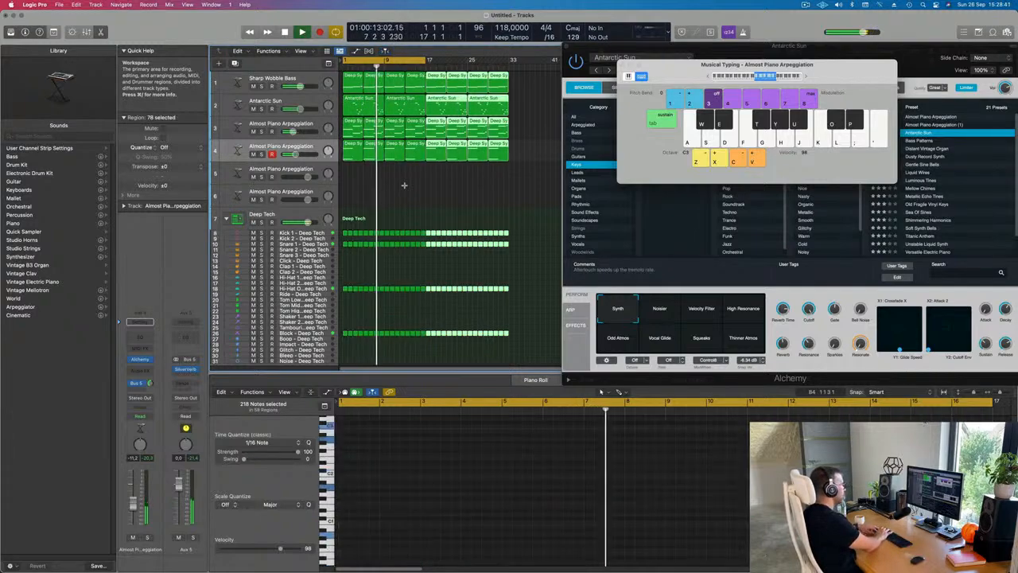
key("super+r")
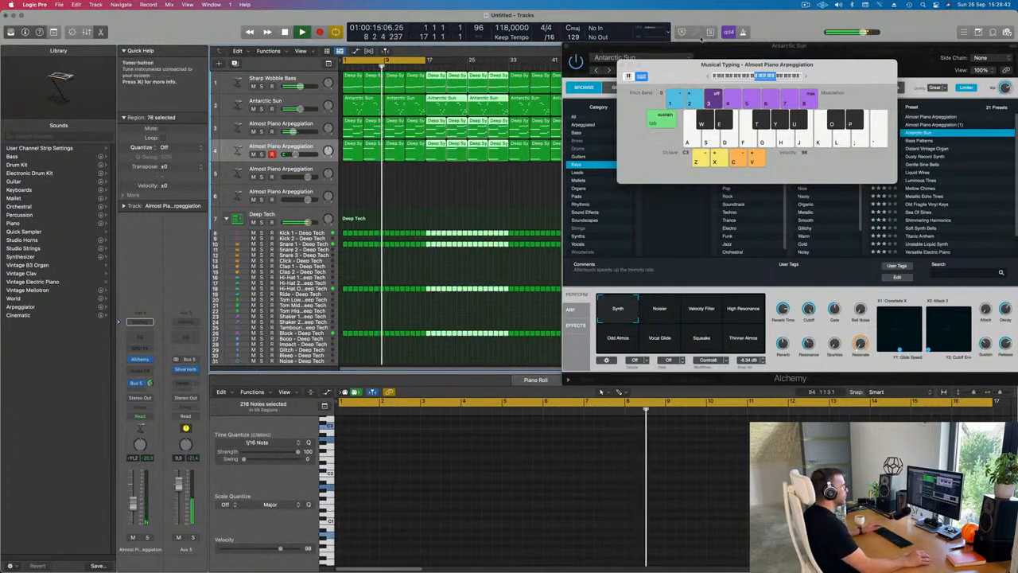
key("super+a")
Step: Move the Antarctic Sun Alchemy window clear of the arrangement and close Musical Typing
left_click_drag(704, 46, 574, 309)
left_click_drag(687, 70, 667, 148)
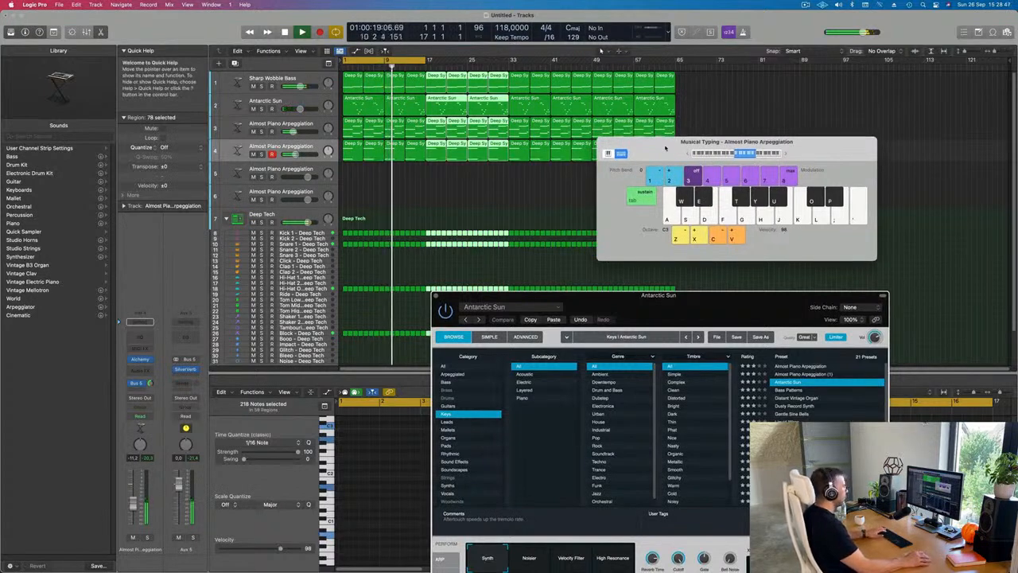
key("super+k")
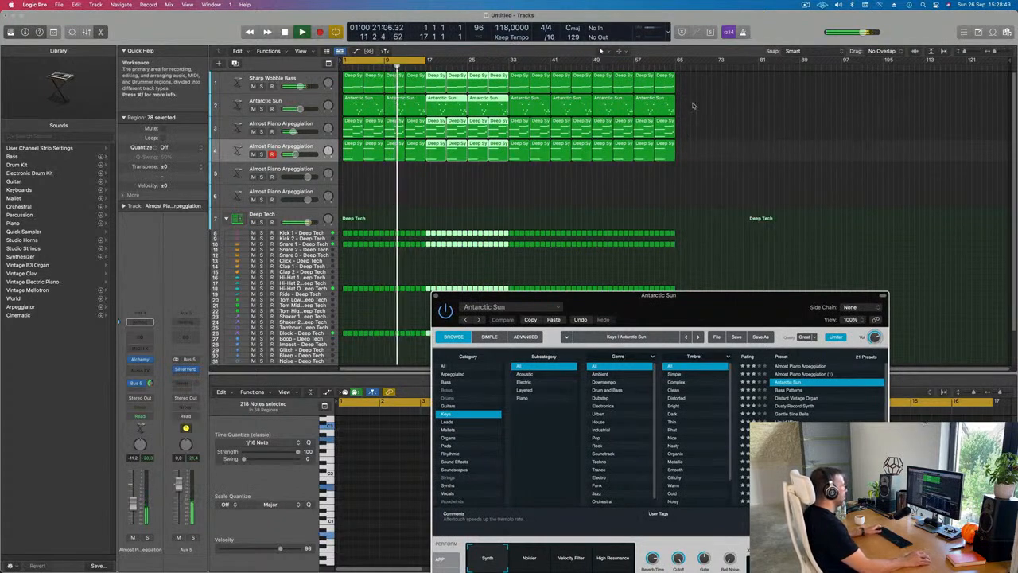
Step: Replay from the start, extend the cycle range to bar 65 and select the Kick 1 - Deep Tech track
key("Return")
left_click_drag(429, 61, 676, 70)
left_click(322, 232)
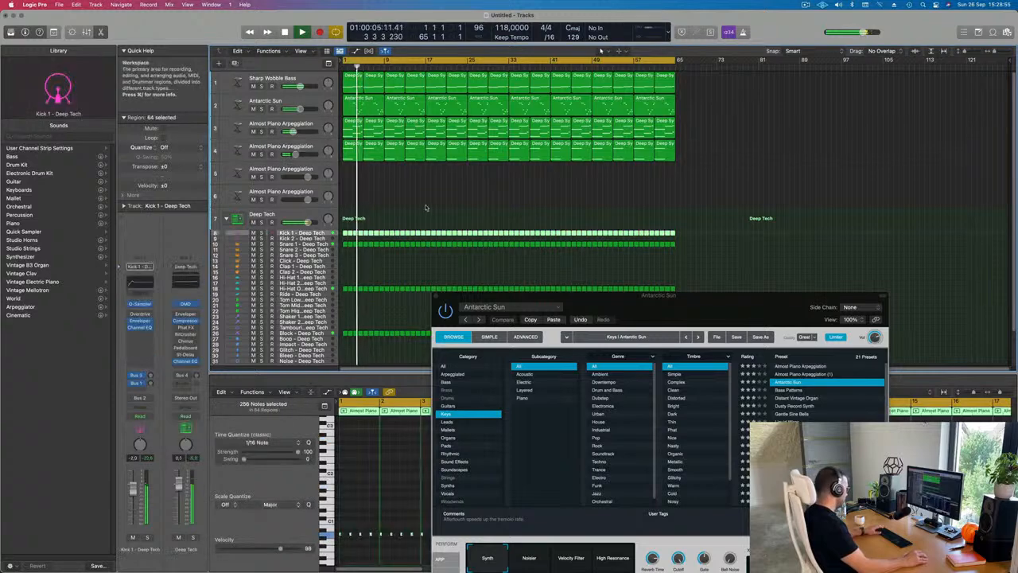
Step: Close the Antarctic Sun Alchemy window and turn on Track Zoom for the selected Kick 1 track
left_click_drag(443, 293, 479, 185)
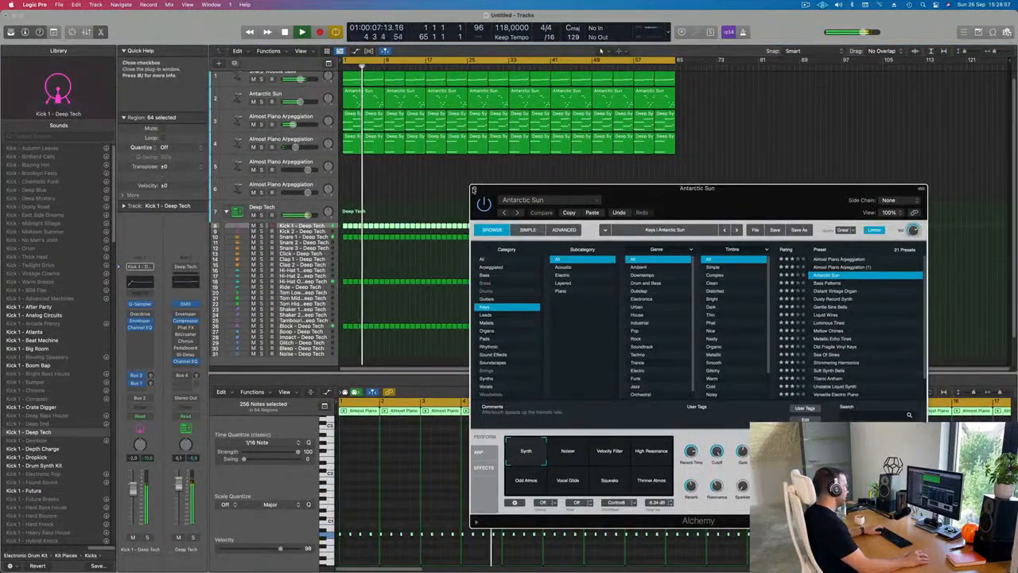
left_click(474, 189)
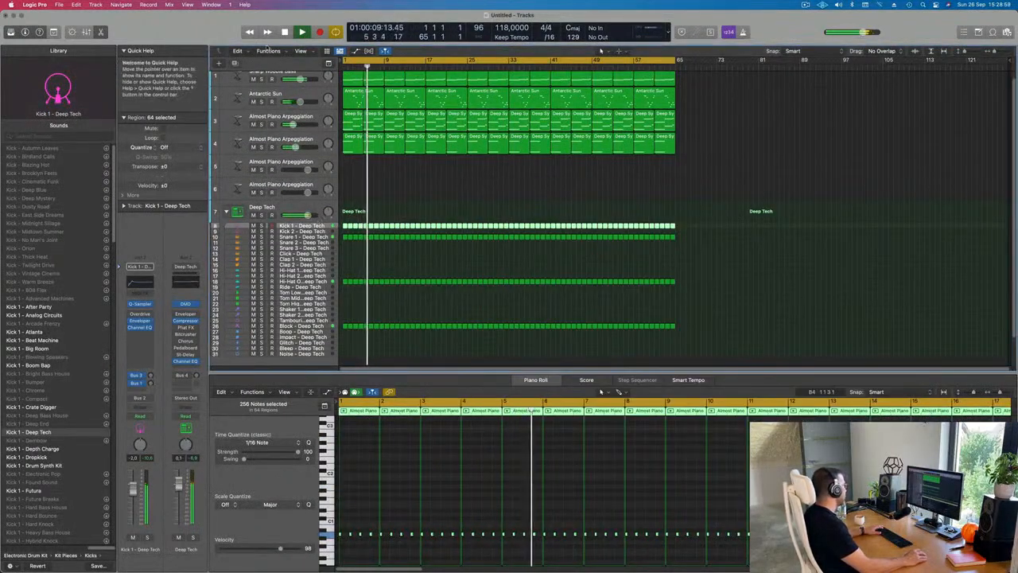
key("ctrl+alt+super+t")
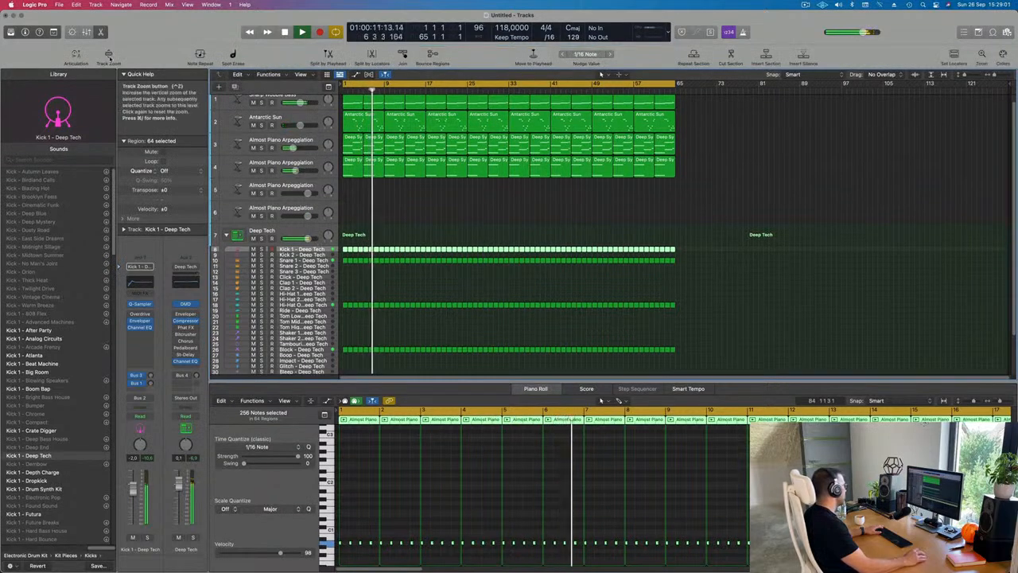
left_click(108, 53)
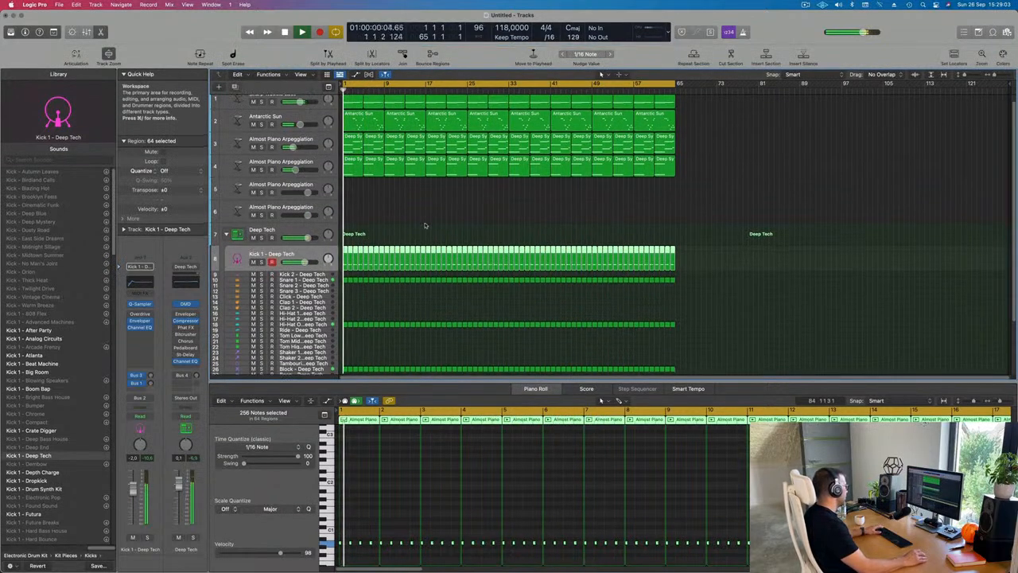
Step: Solo the Kick 1, Snare 1, open hi-hat and Block tracks one after another to hear the drum layers build up
left_click(261, 241)
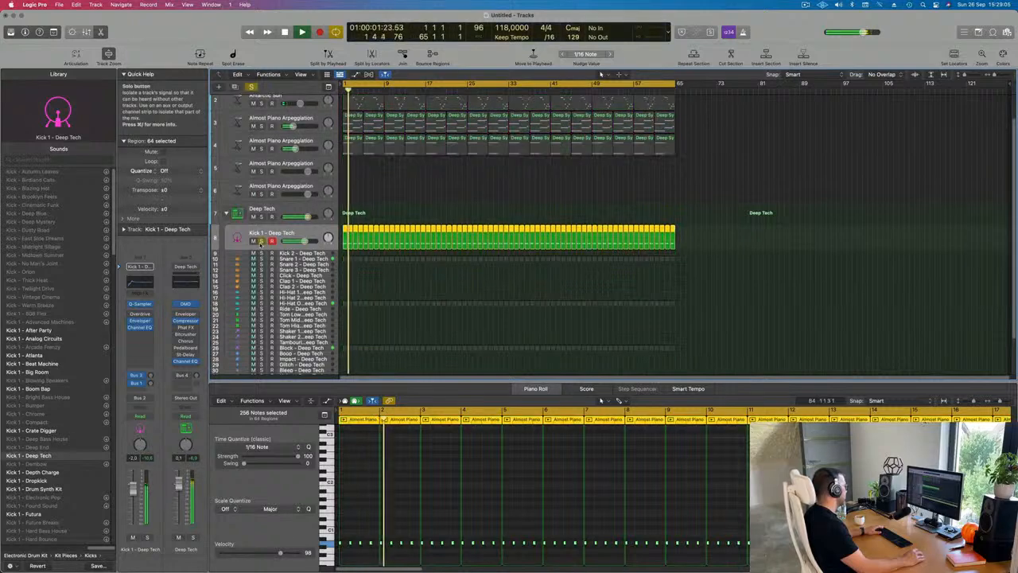
left_click(261, 241)
left_click(261, 241)
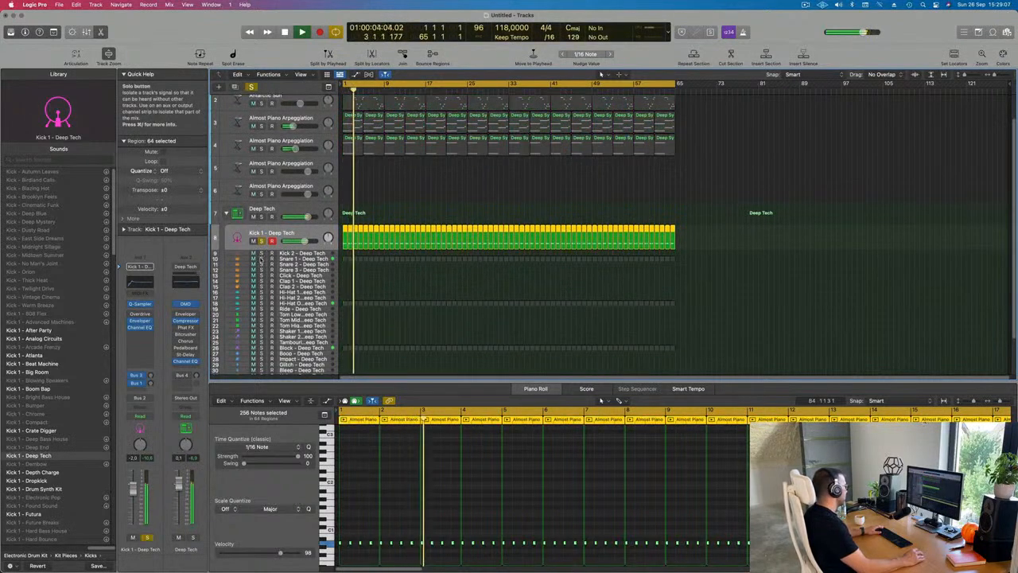
left_click(260, 259)
scroll(260, 258, "down", 1)
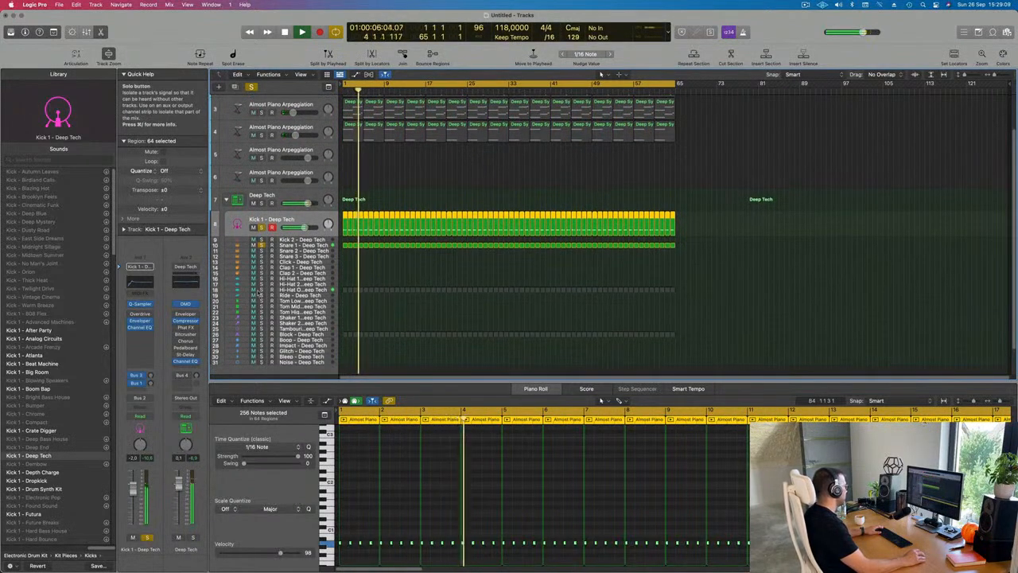
left_click(261, 290)
scroll(259, 302, "down", 1)
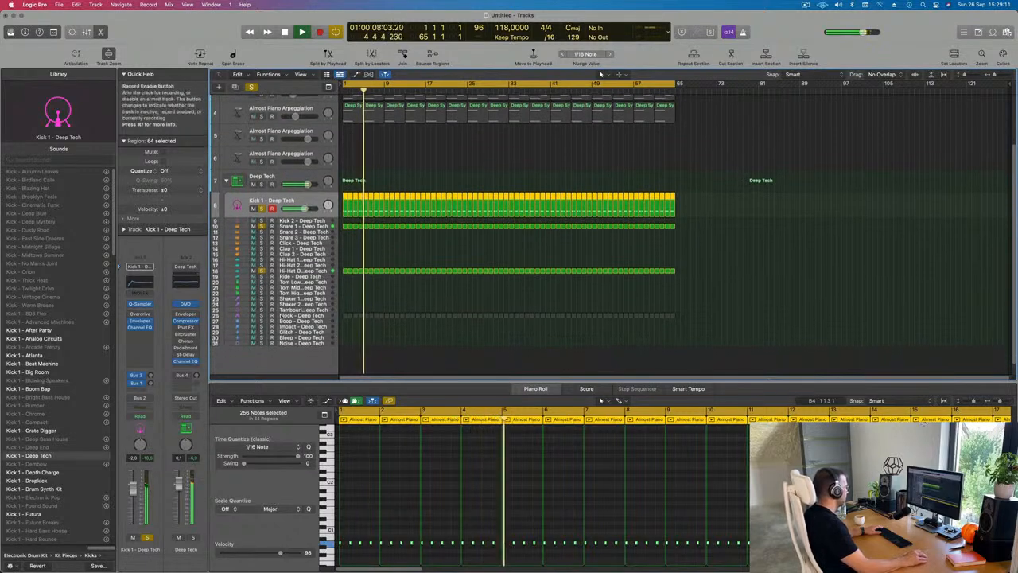
left_click(261, 315)
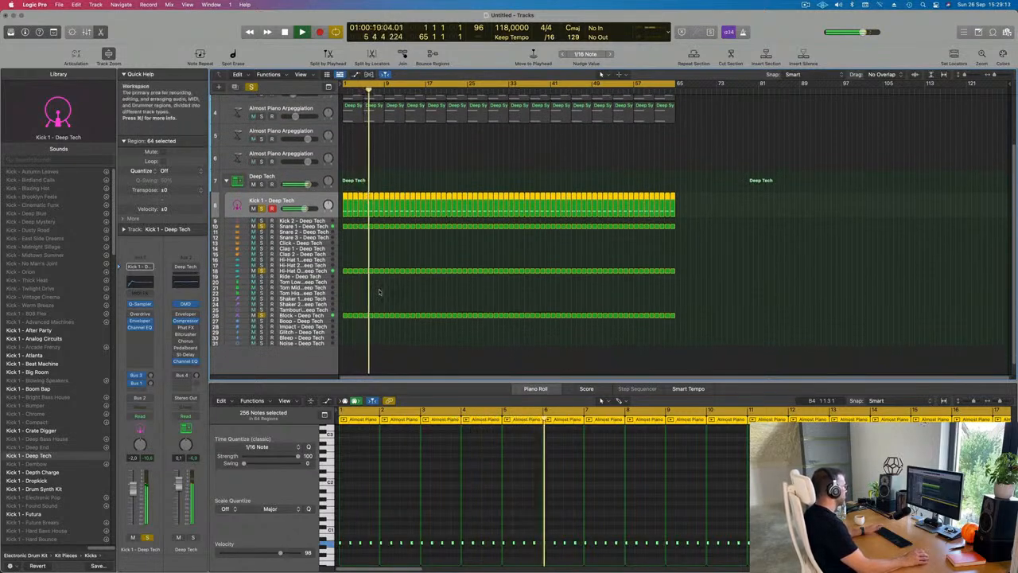
Step: Add the Sharp Wobble Bass track to the solo and review its sound in Alchemy, closing the plug-in window when done
scroll(379, 293, "up", 3)
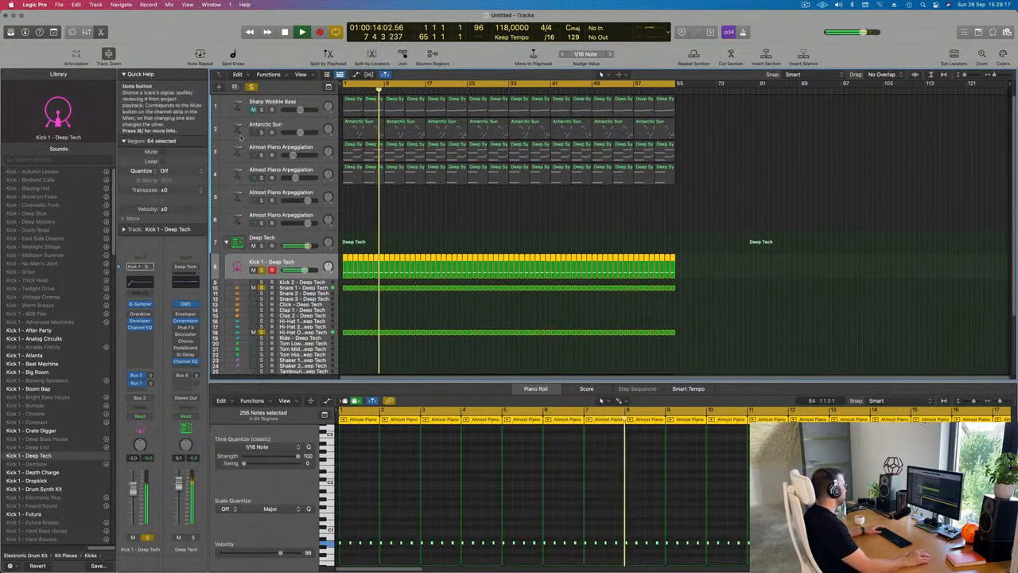
left_click(260, 110)
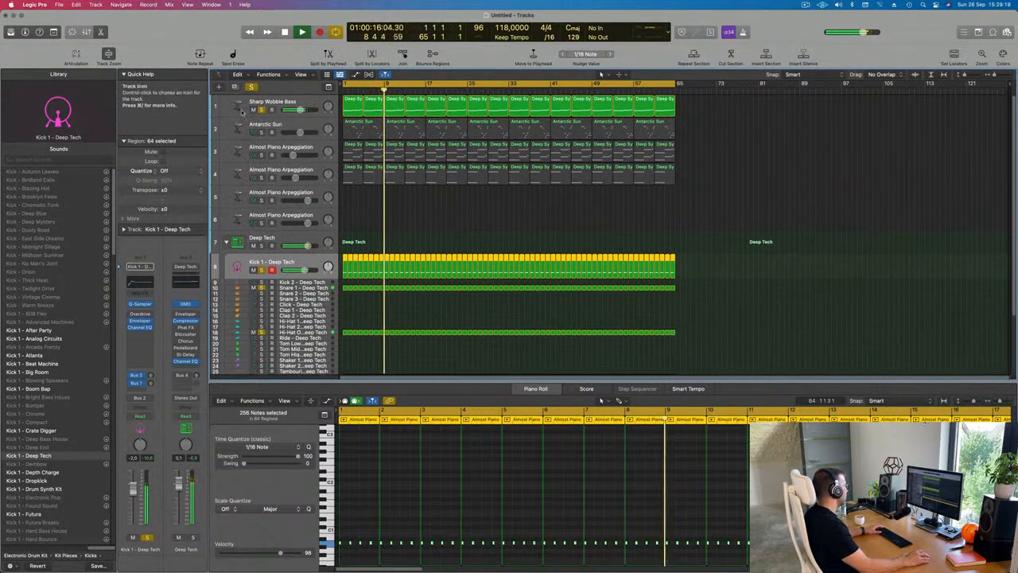
left_click(239, 108)
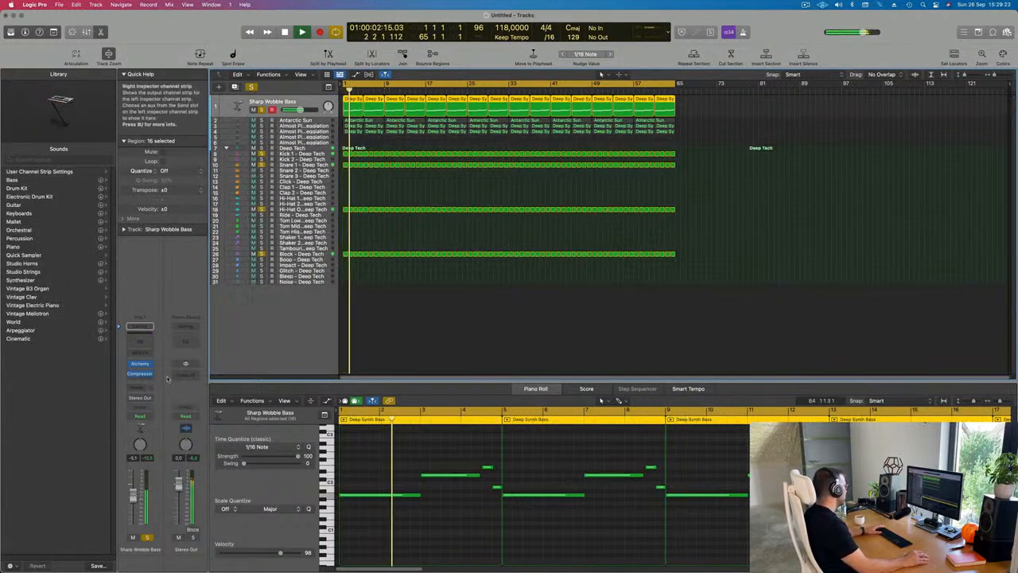
left_click(139, 363)
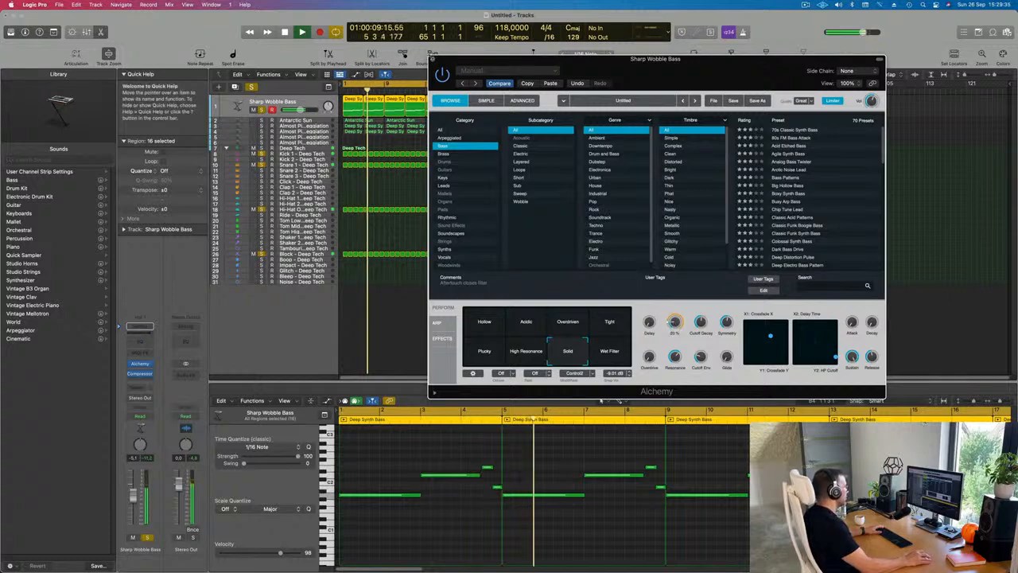
left_click(433, 59)
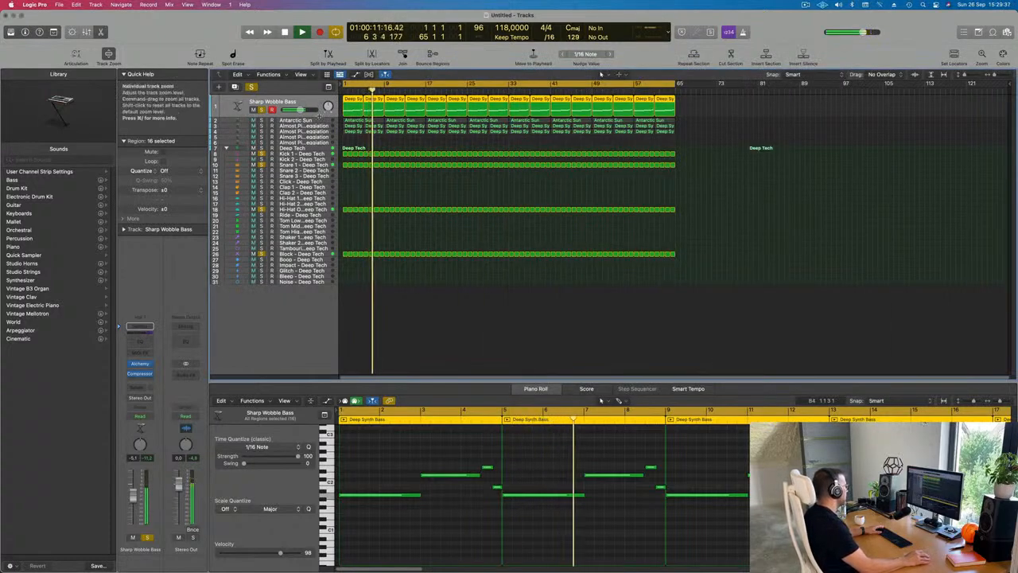
Step: Select and solo the track 3 pad, replay it with the bass and drums, and examine its notes in the Piano Roll
left_click(315, 120)
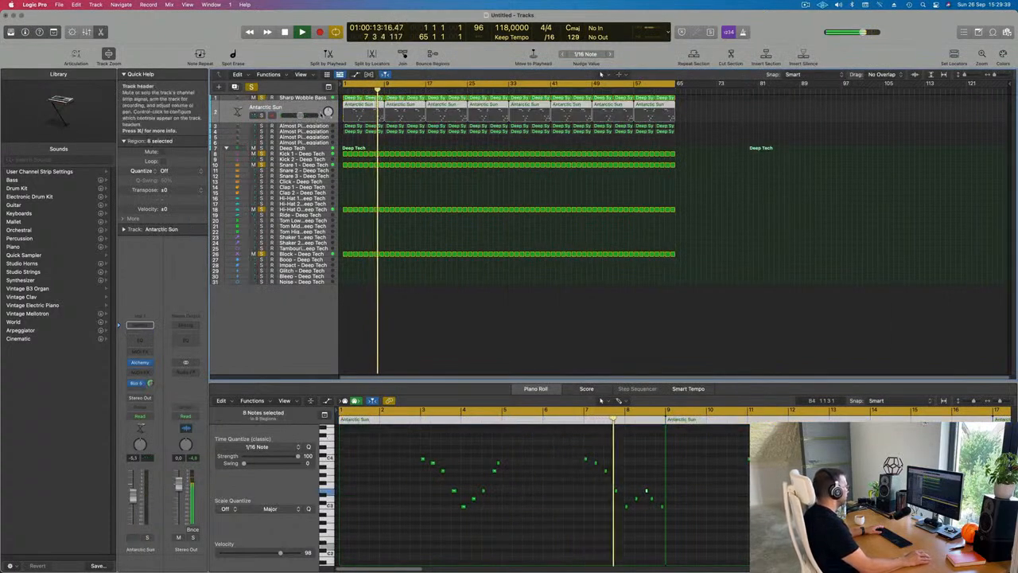
left_click(321, 132)
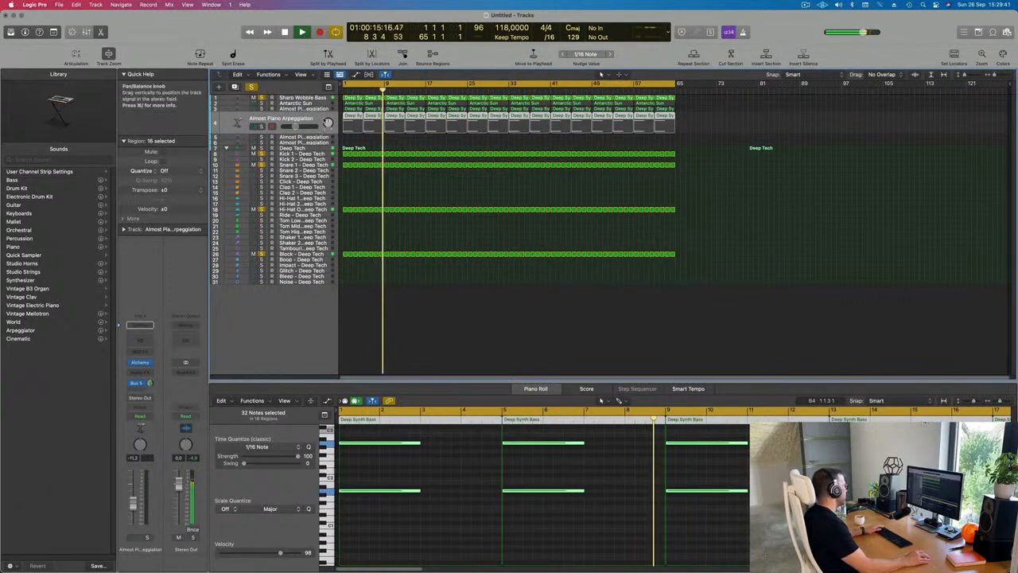
key("space")
key("space")
left_click(264, 110)
key("space")
key("space")
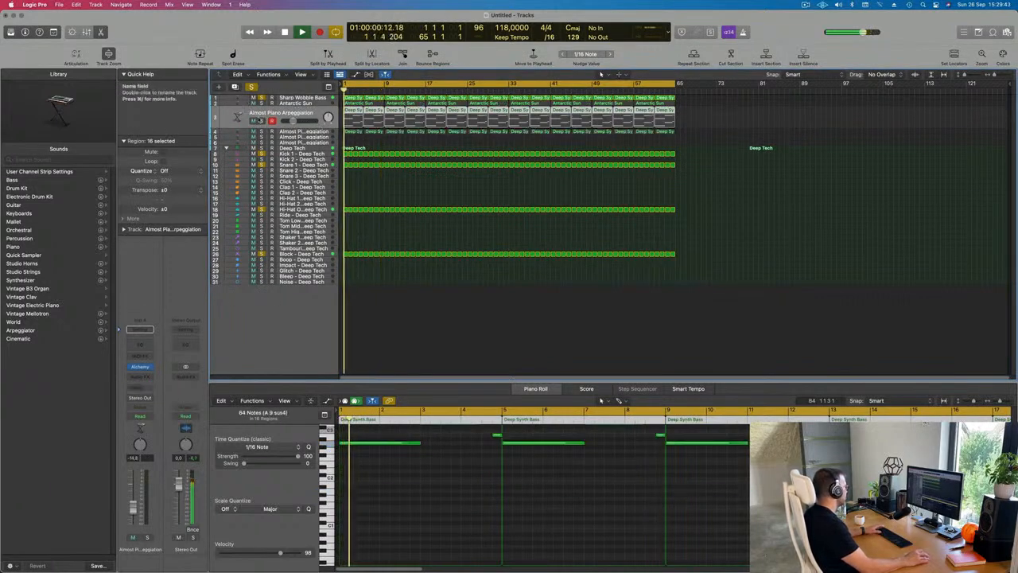
left_click(262, 120)
key("space")
key("space")
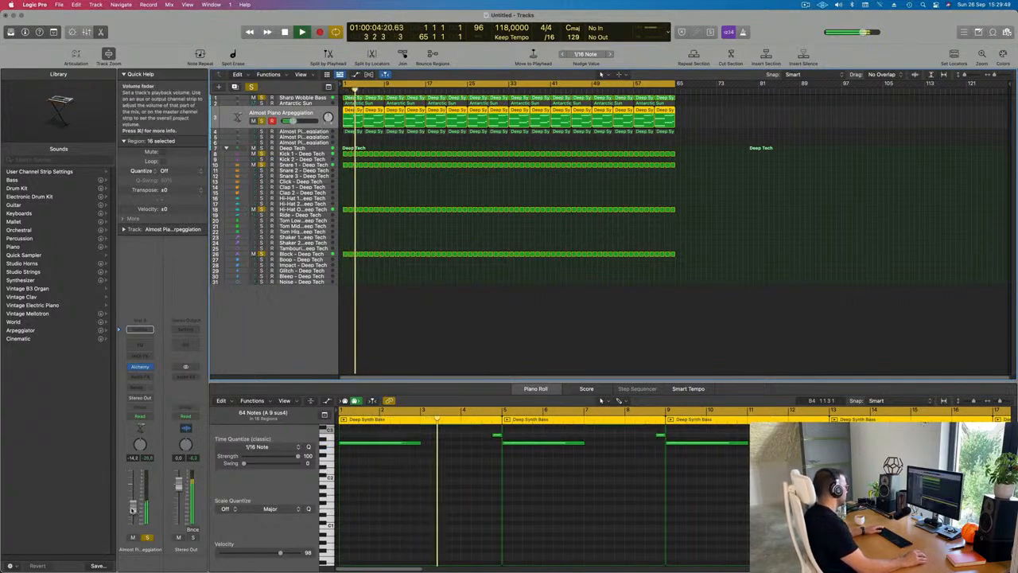
scroll(387, 521, "up", 3)
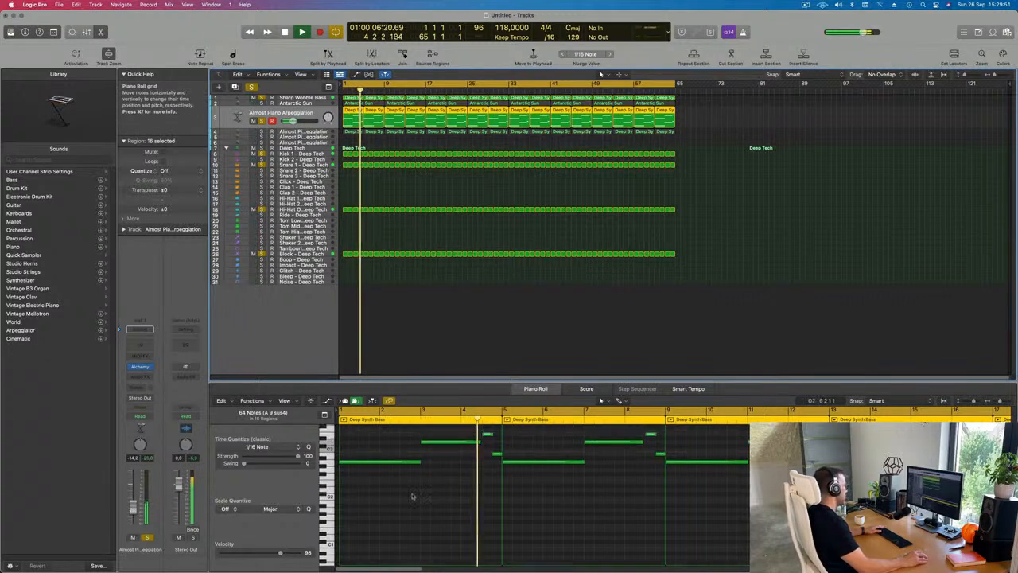
scroll(445, 494, "up", 2)
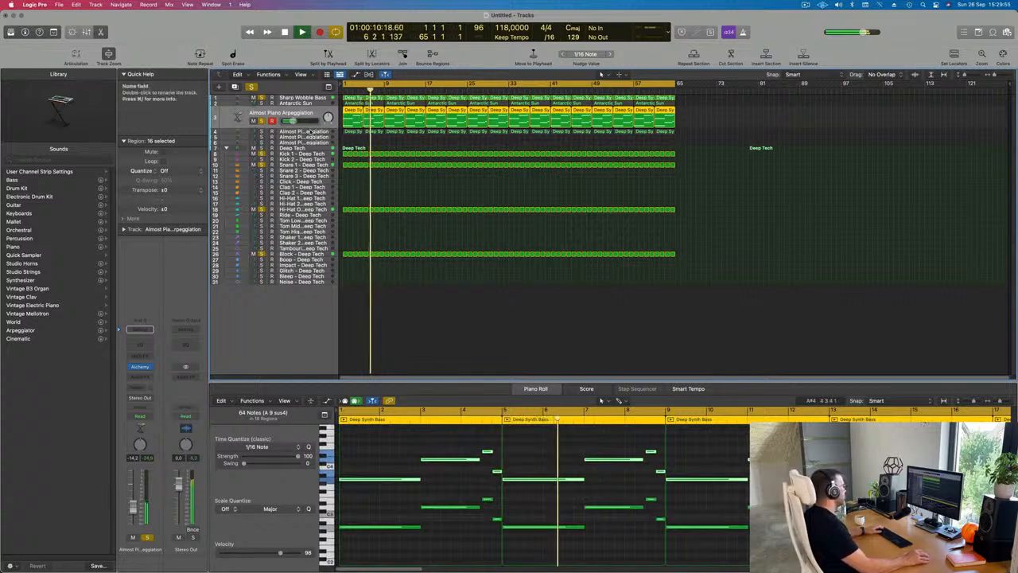
Step: Add the track 4 pad to the solo and replay the layers from the start
left_click(305, 132)
left_click(262, 128)
key("space")
key("Return")
key("space")
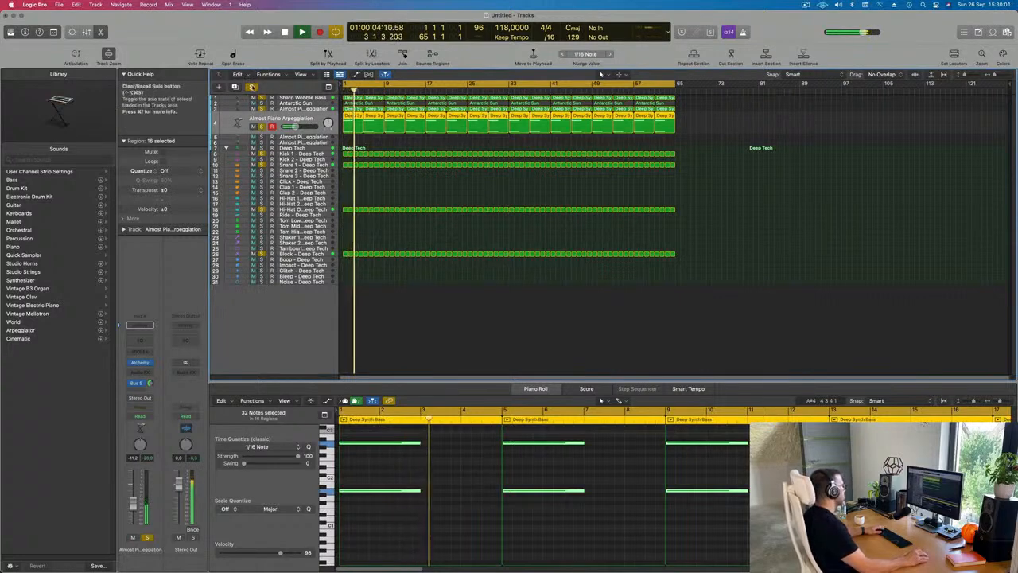
Step: Clear all the track solos and replay the full arrangement from the start
left_click(252, 86)
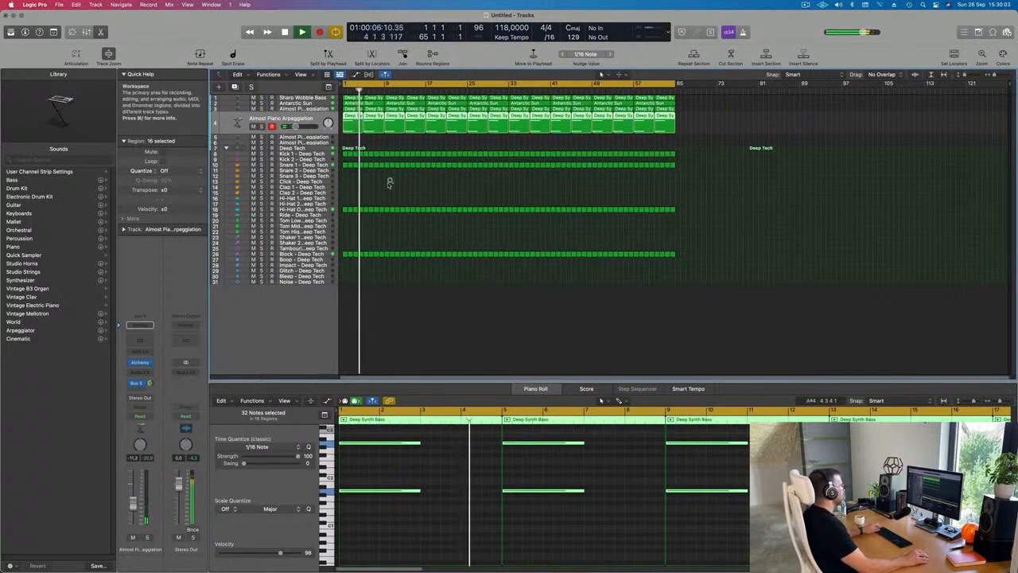
scroll(402, 196, "up", 3)
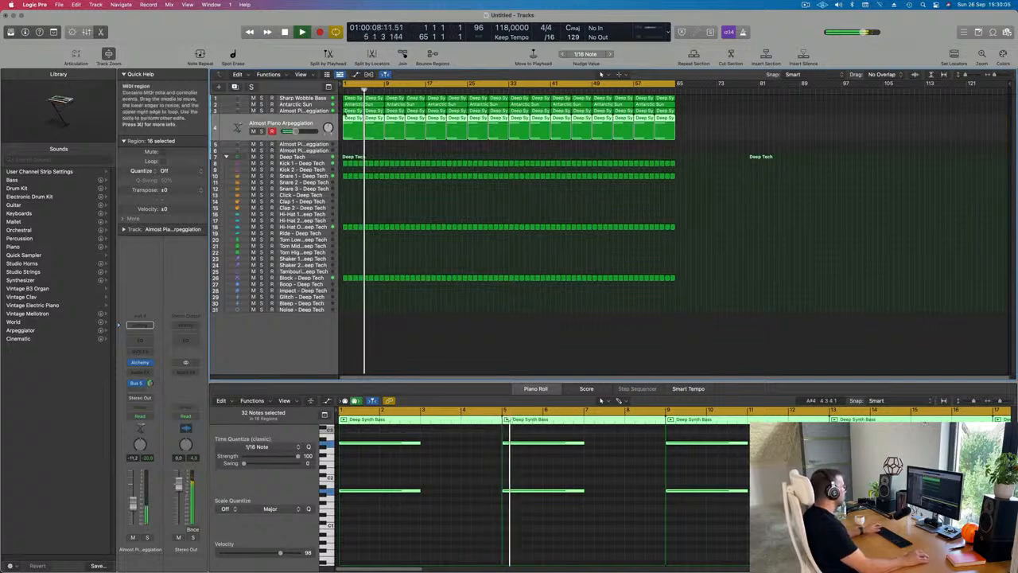
key("Return")
Step: Select the Antarctic Sun track and zoom the timeline so the regions up to bar 65 fill the Tracks area
left_click(320, 110)
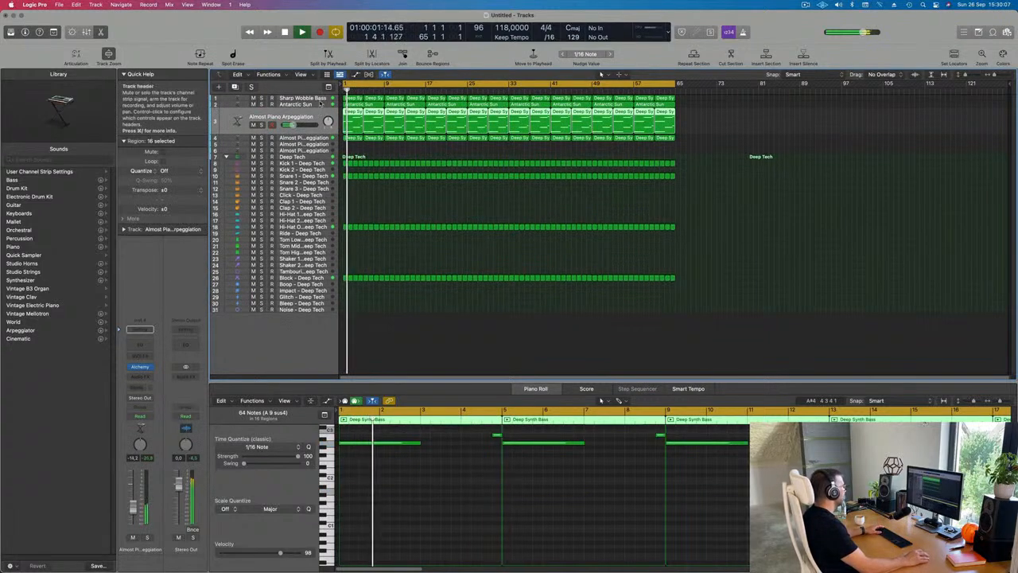
key("Up")
scroll(440, 184, "right", 5)
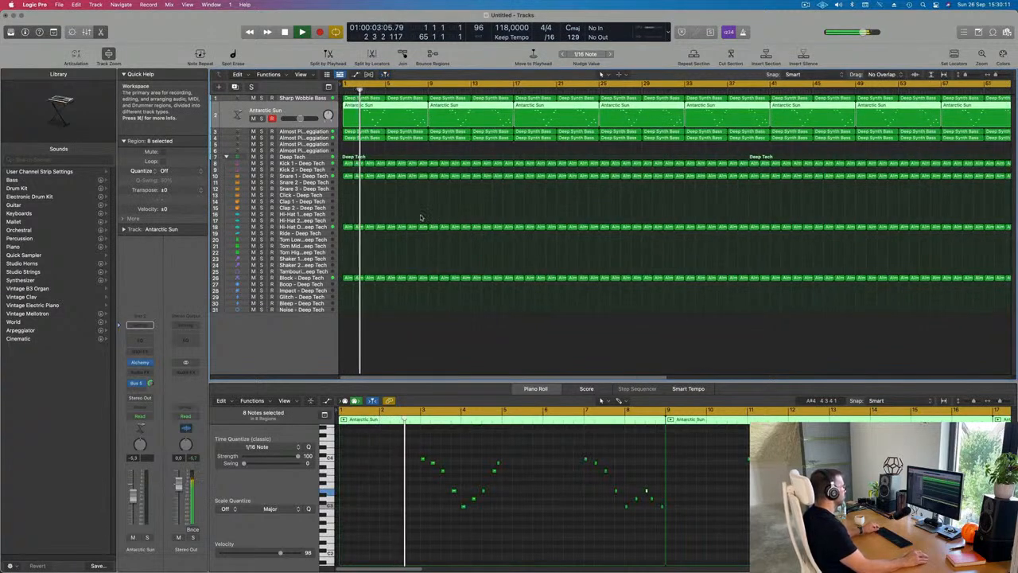
key("super+Left")
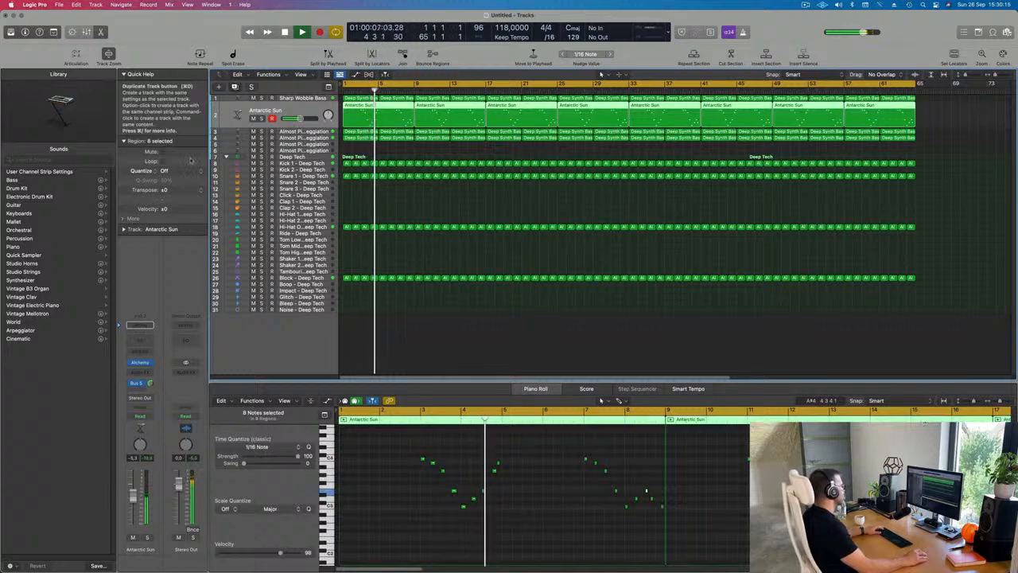
Step: Duplicate the Antarctic Sun track with its instrument settings and browse the Library's Orchestral sounds for it
left_click(234, 86)
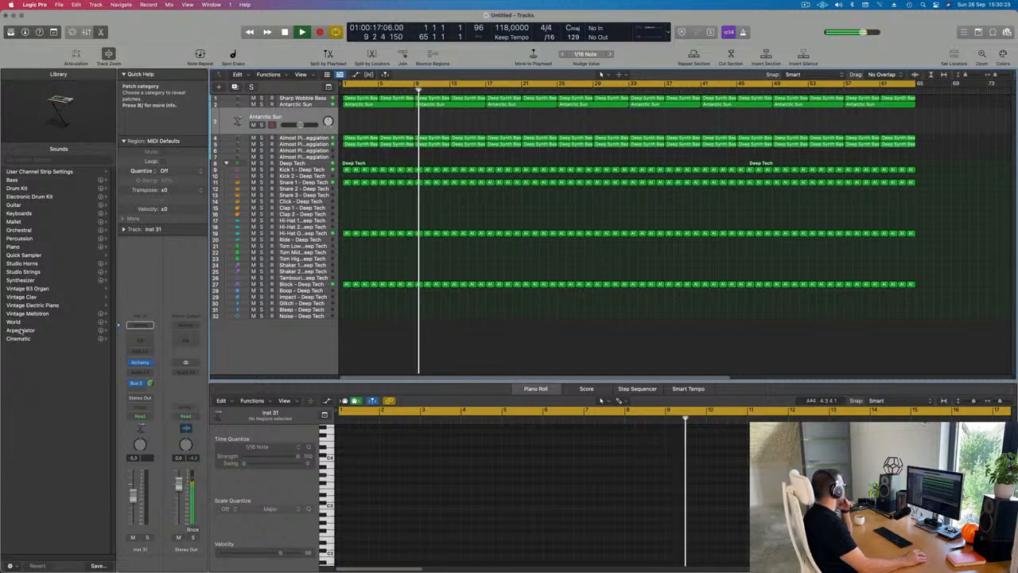
left_click(20, 230)
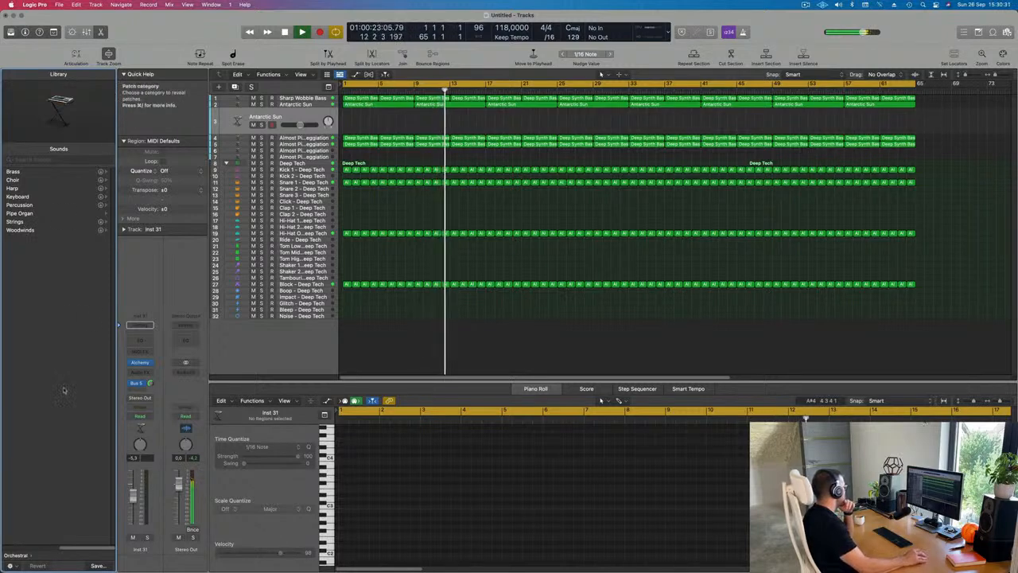
left_click(16, 554)
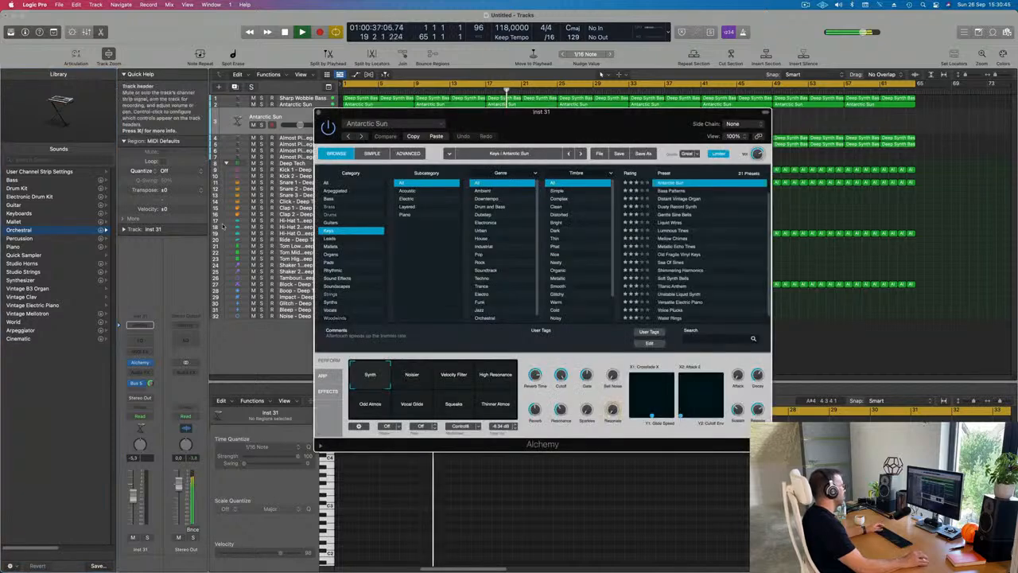
Step: Narrow Alchemy's Keys presets to the Piano subcategory and load Versatile Electric Piano on the duplicated track
left_click_drag(583, 125, 461, 121)
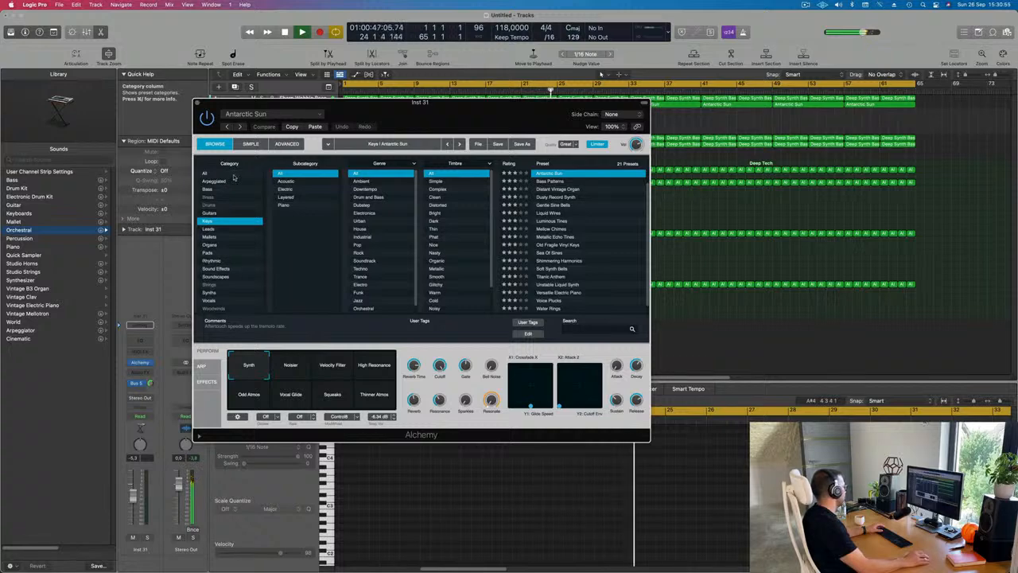
left_click(284, 204)
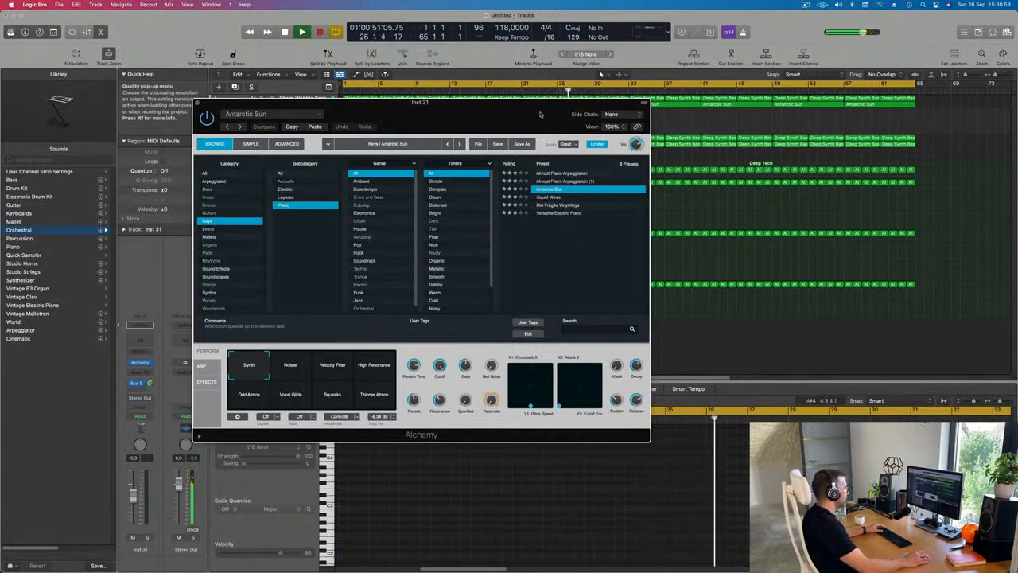
left_click_drag(605, 102, 694, 163)
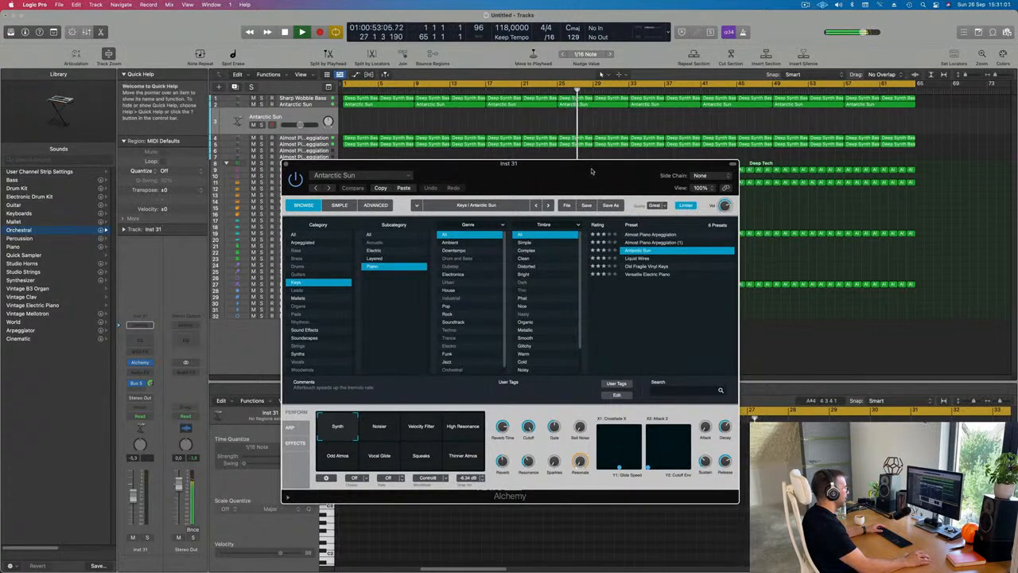
left_click_drag(654, 287, 813, 326)
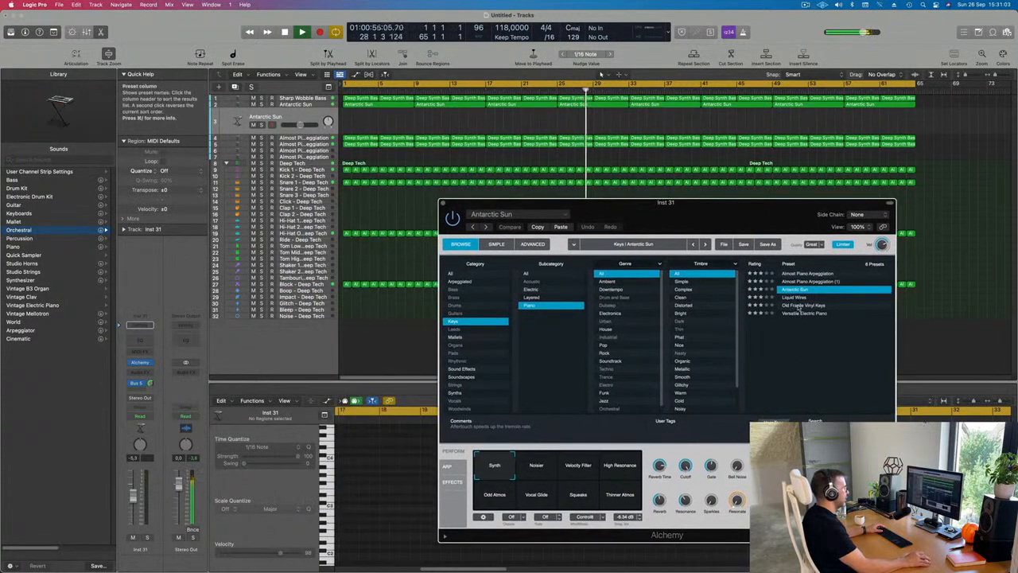
left_click(800, 314)
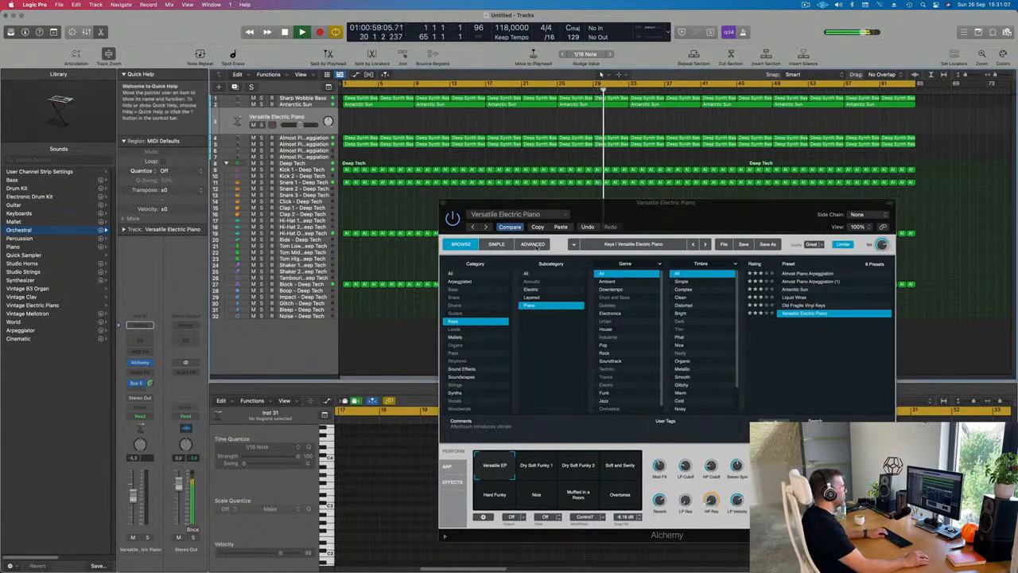
Step: Open Musical Typing and try out low electric piano notes in octave C1 over the playing arrangement
left_click_drag(767, 214, 763, 213)
key("super+k")
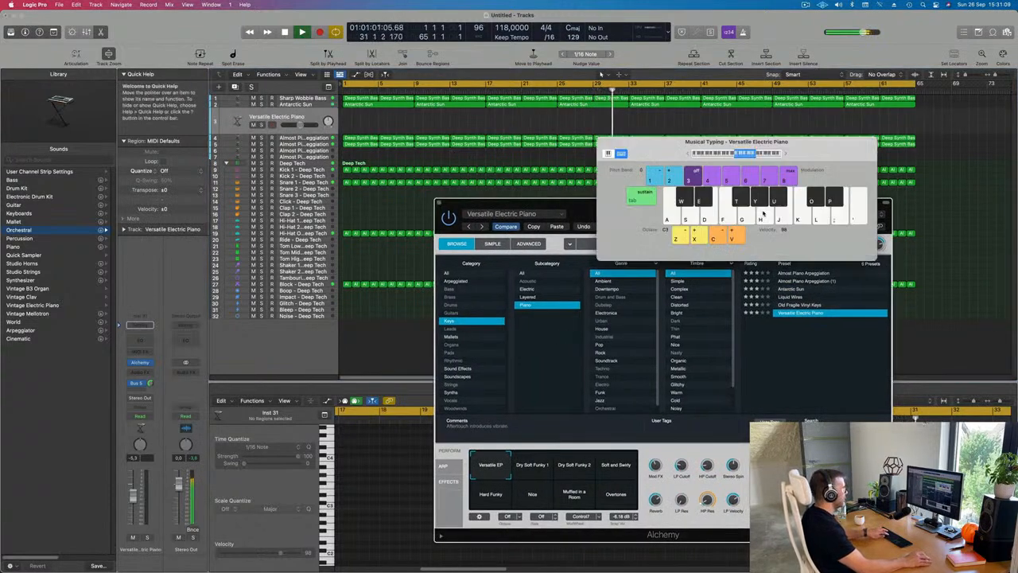
key("g")
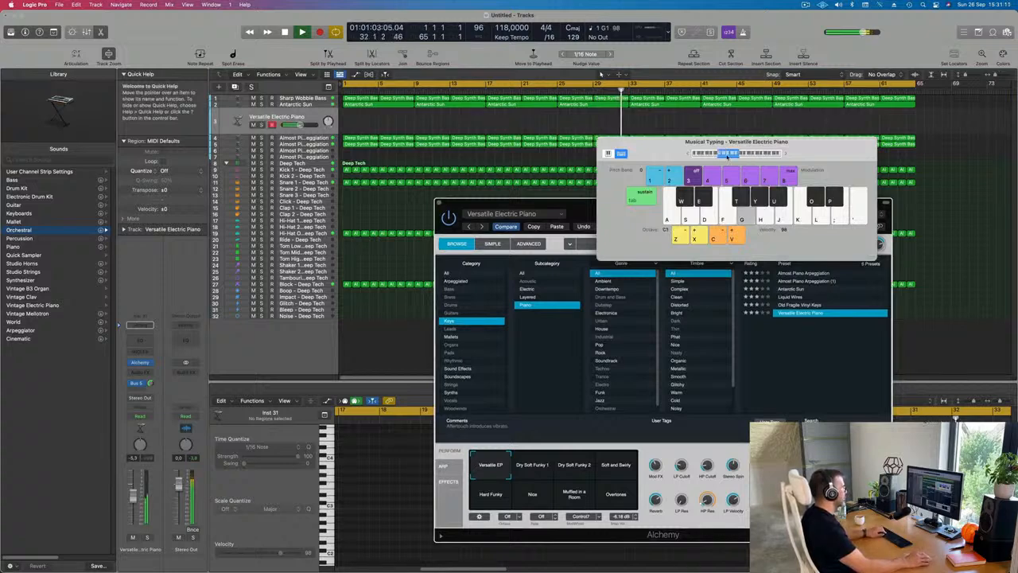
key("f")
key("k")
key("o")
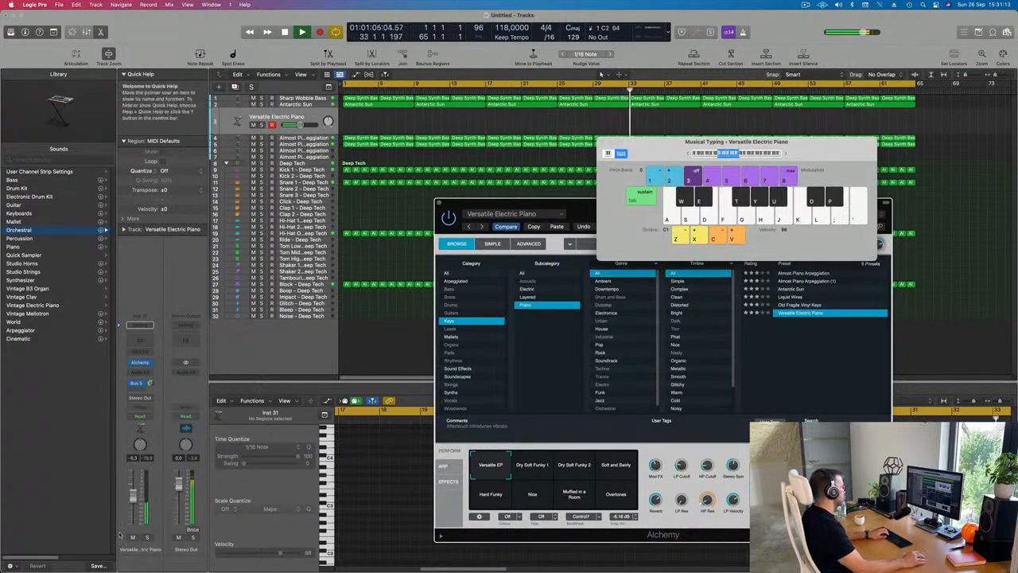
key("k")
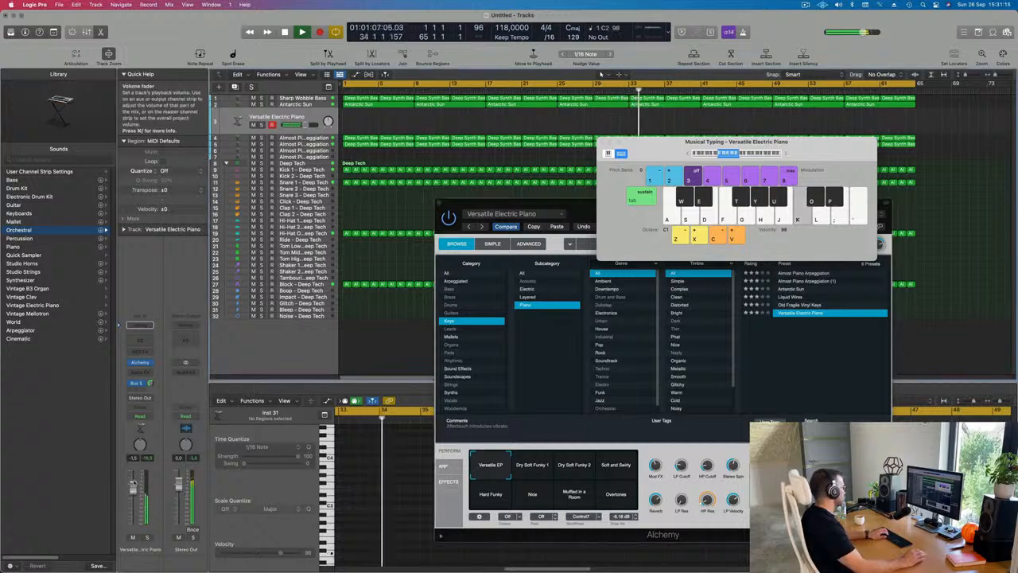
key("h")
key("j")
key("k")
key("l")
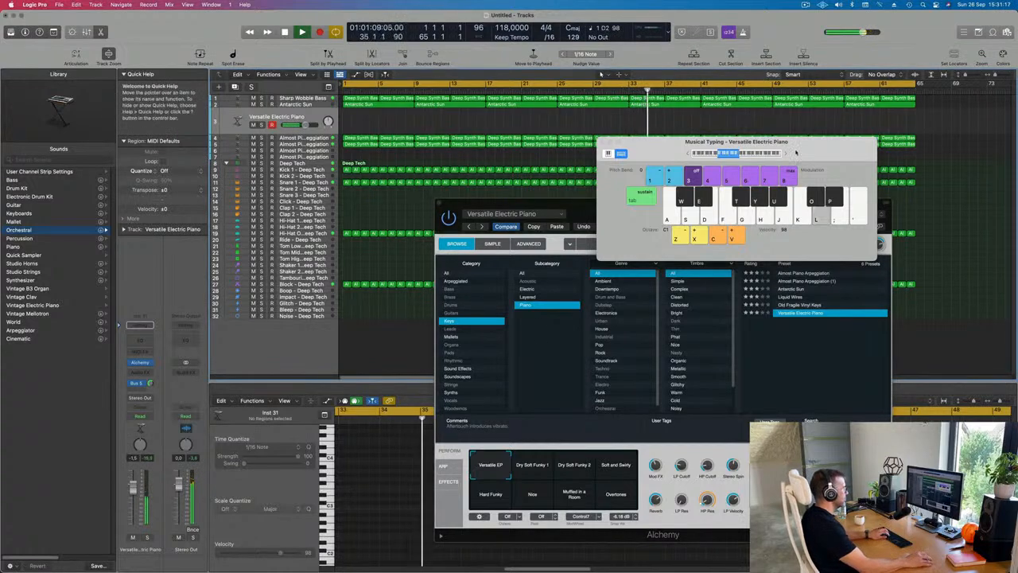
key("k")
key("k")
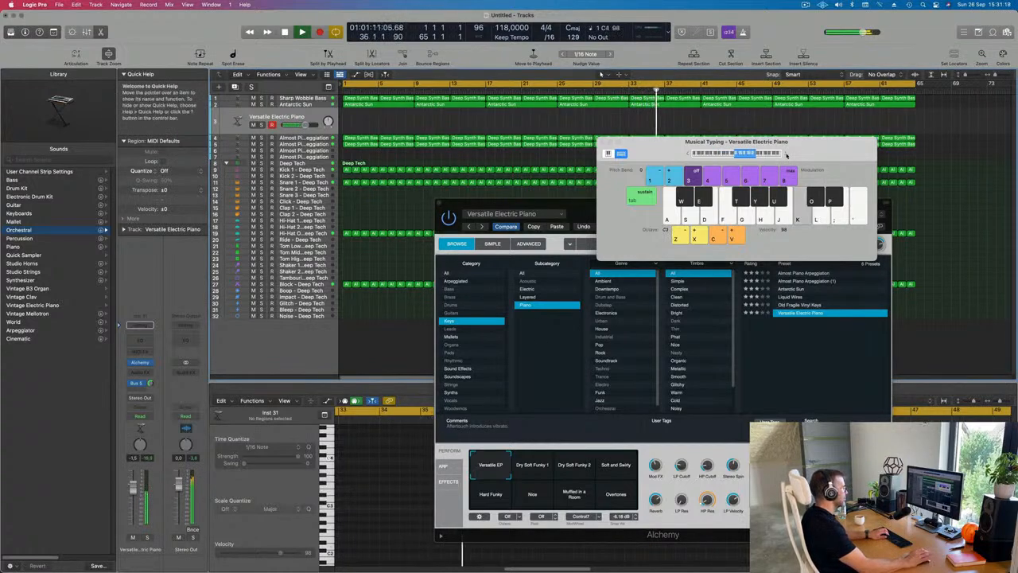
Step: Raise the Musical Typing octave to C4 and try out a higher electric piano melody over the arrangement
left_click(787, 155)
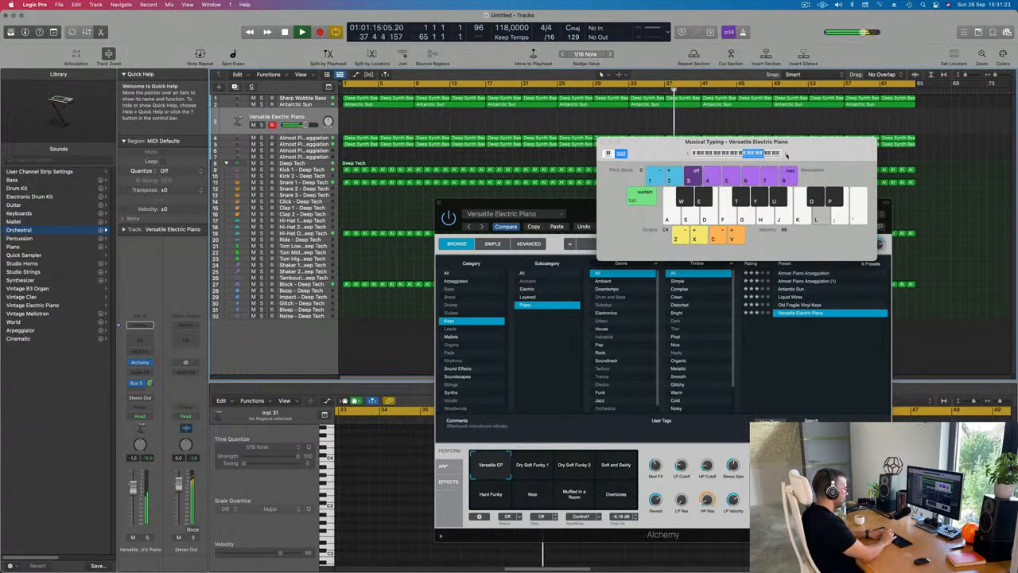
key("l")
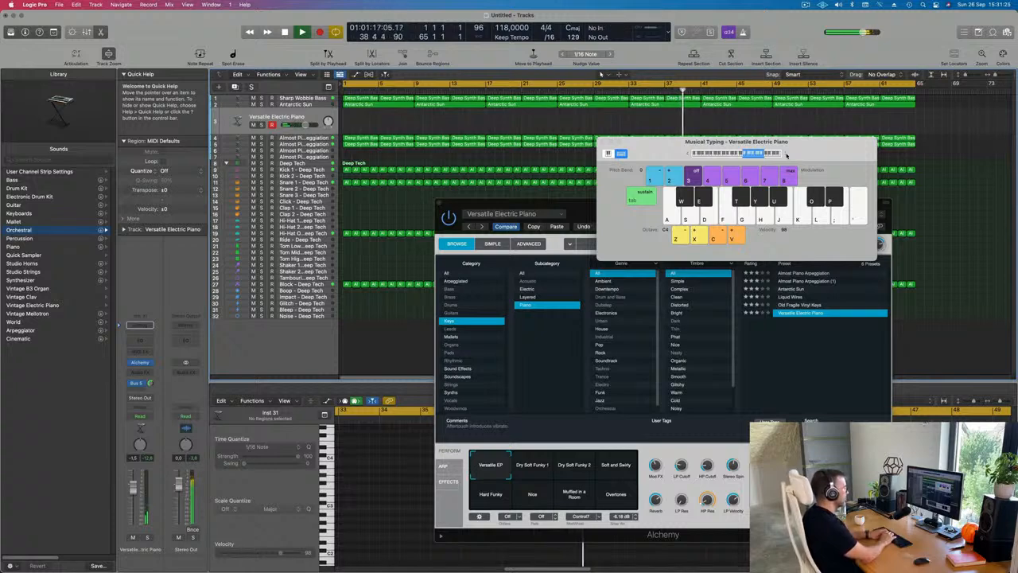
key("apostrophe")
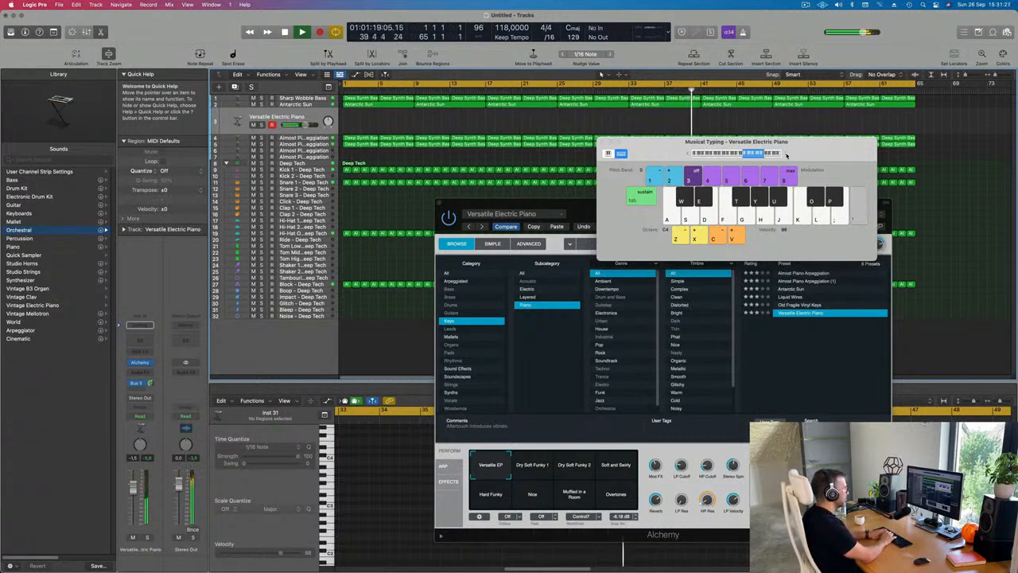
key("k")
key("j")
key("k")
key("f")
key("g")
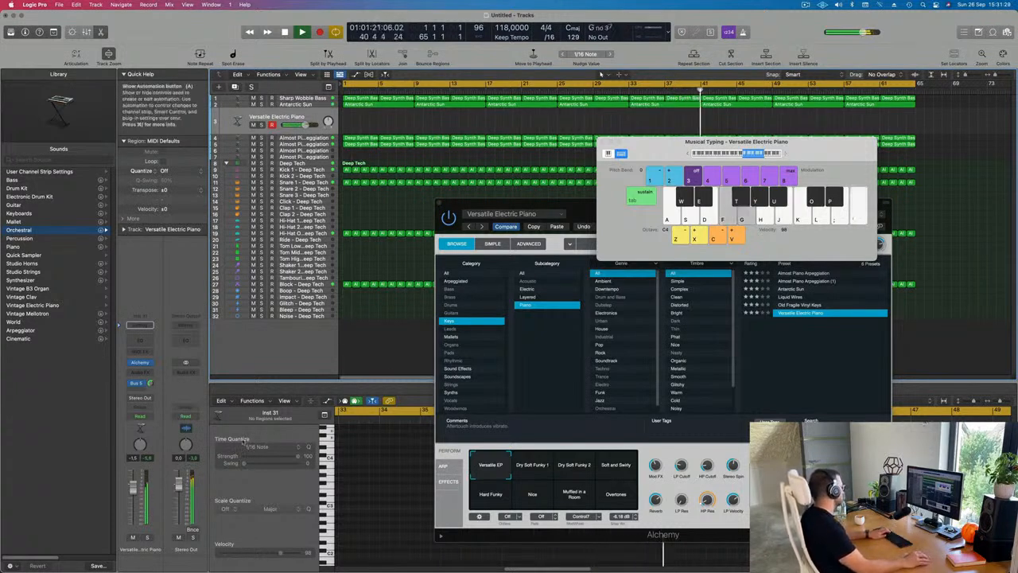
key("l")
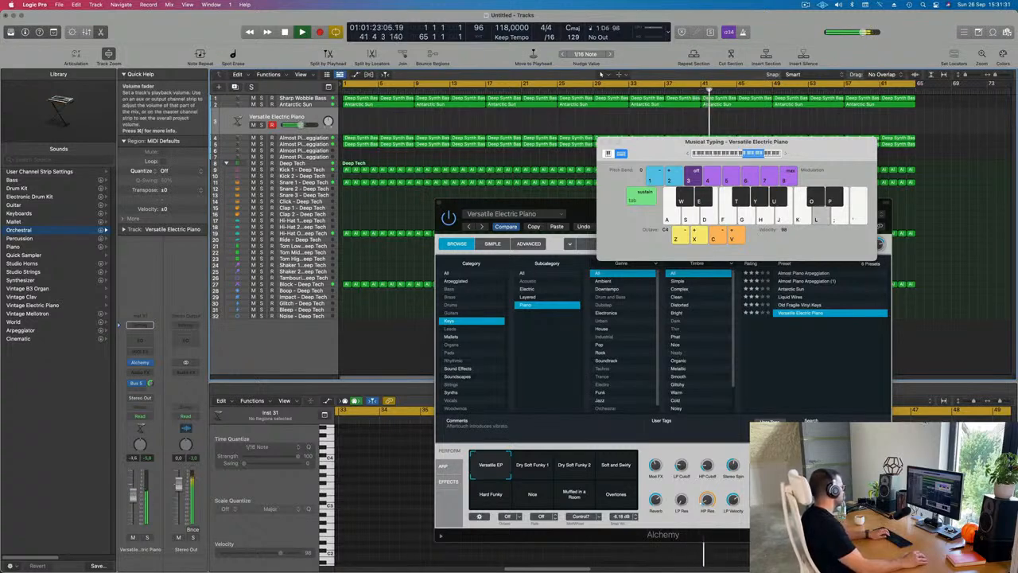
key("l")
key("semicolon")
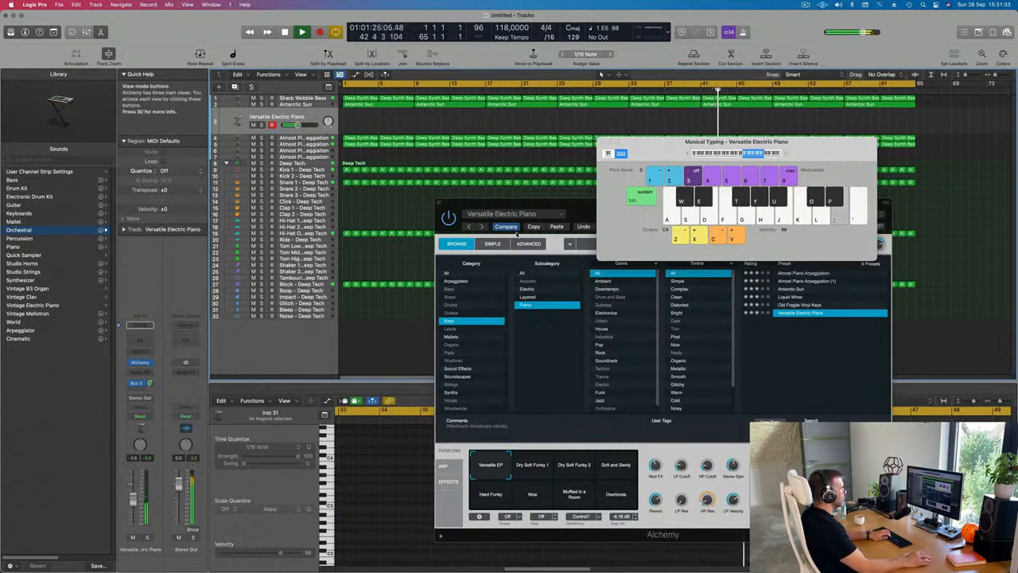
Step: Audition Alchemy's Dry Soft Funky 1 and 2 variations, settle on Soft and Swirly, and set the track volume to about -11.4 dB
left_click(536, 468)
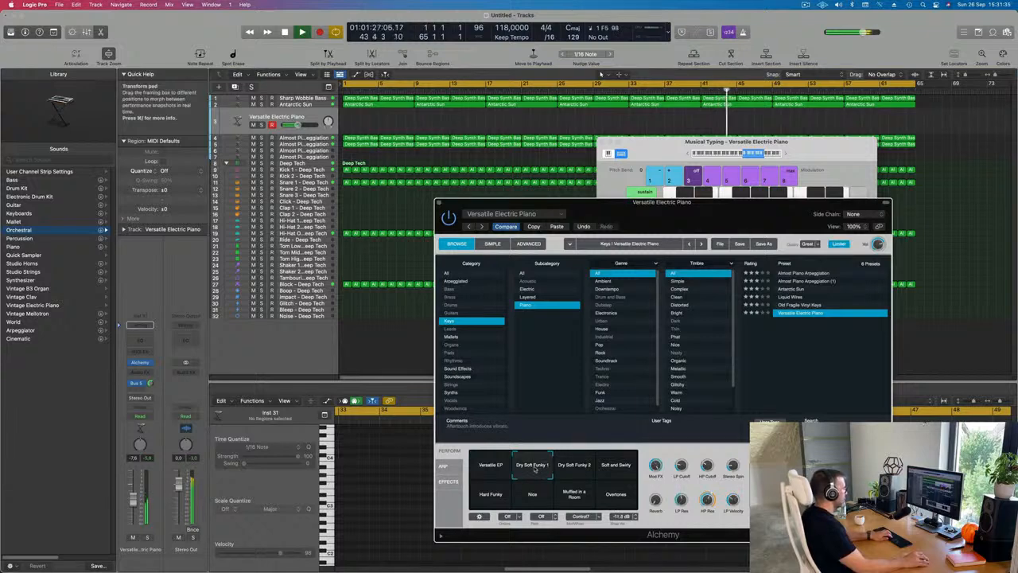
left_click(572, 469)
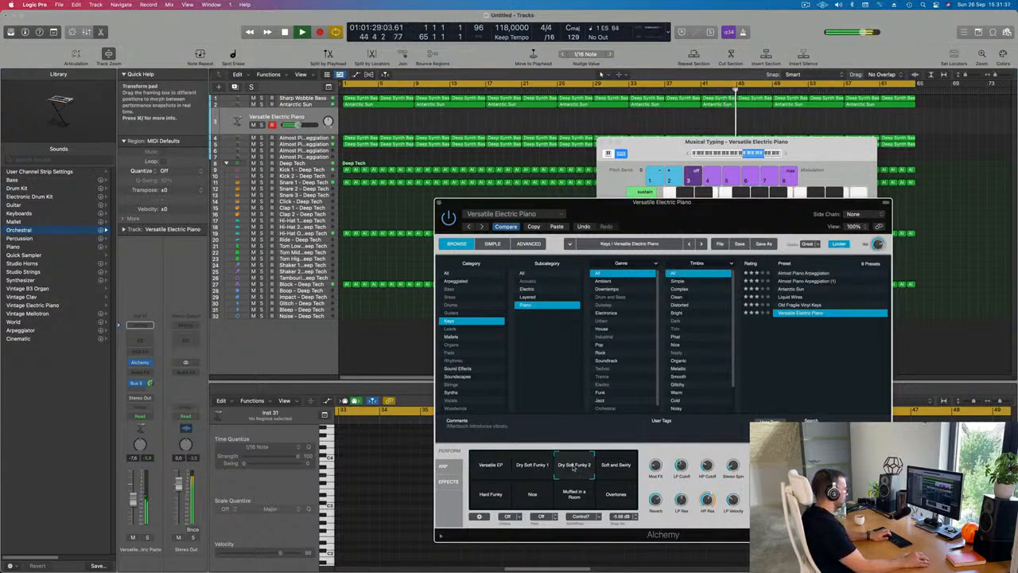
left_click(618, 469)
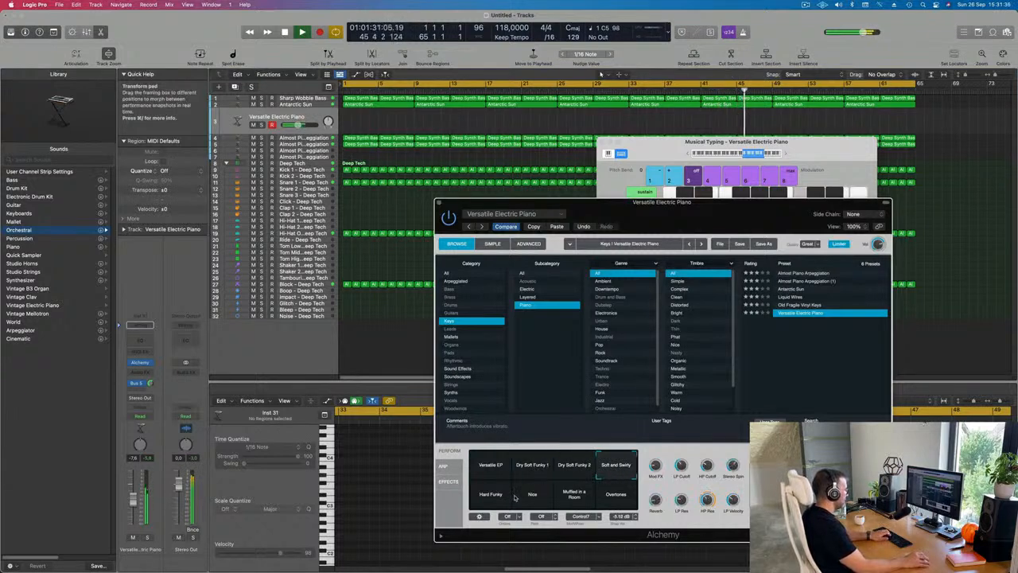
left_click(134, 507)
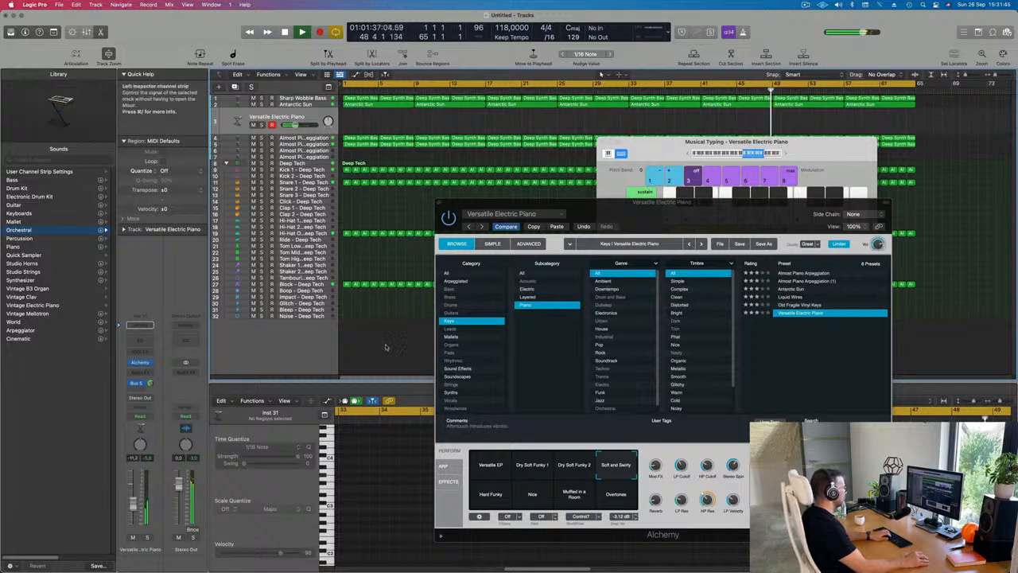
Step: Show the aux channel strip for the electric piano's Bus 5 send and check the load in the Performance Meter
left_click_drag(678, 221, 639, 208)
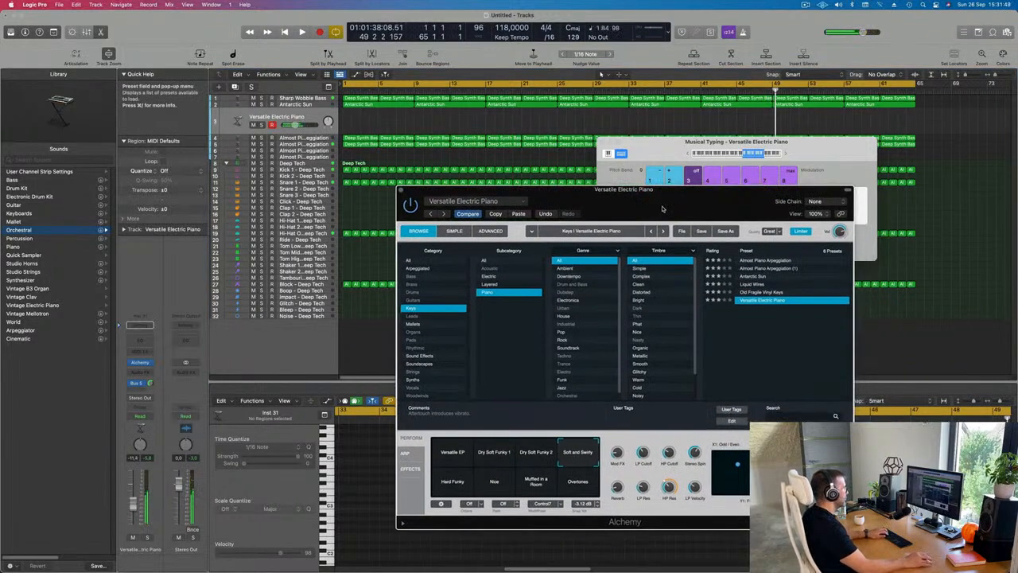
left_click(148, 383)
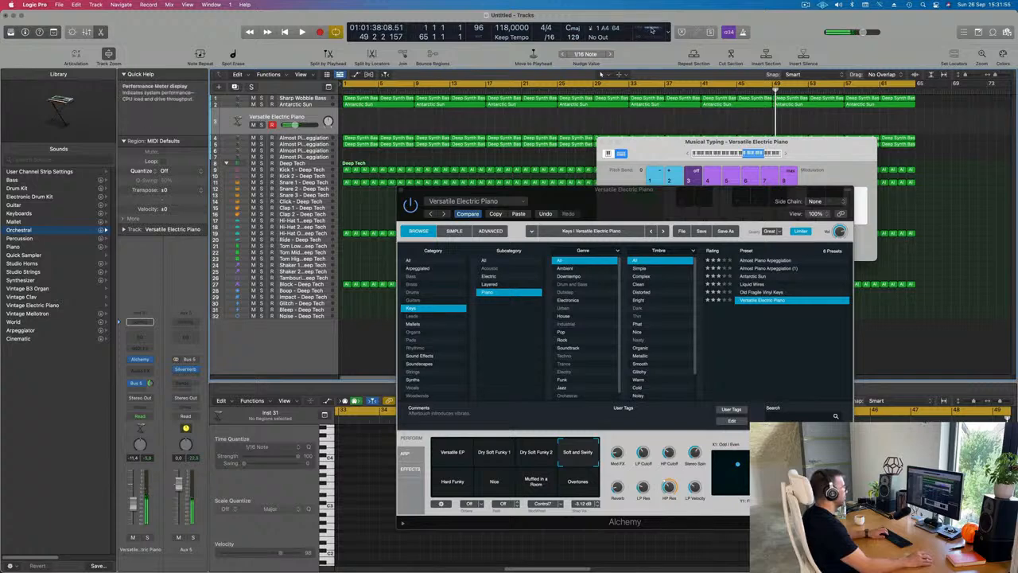
double_click(650, 30)
left_click_drag(551, 124, 542, 123)
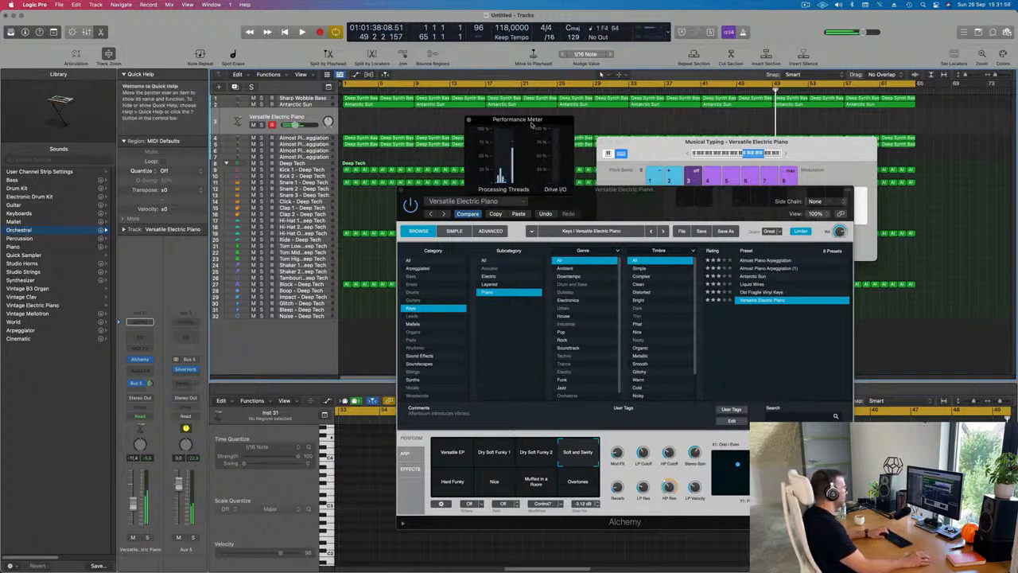
left_click(467, 121)
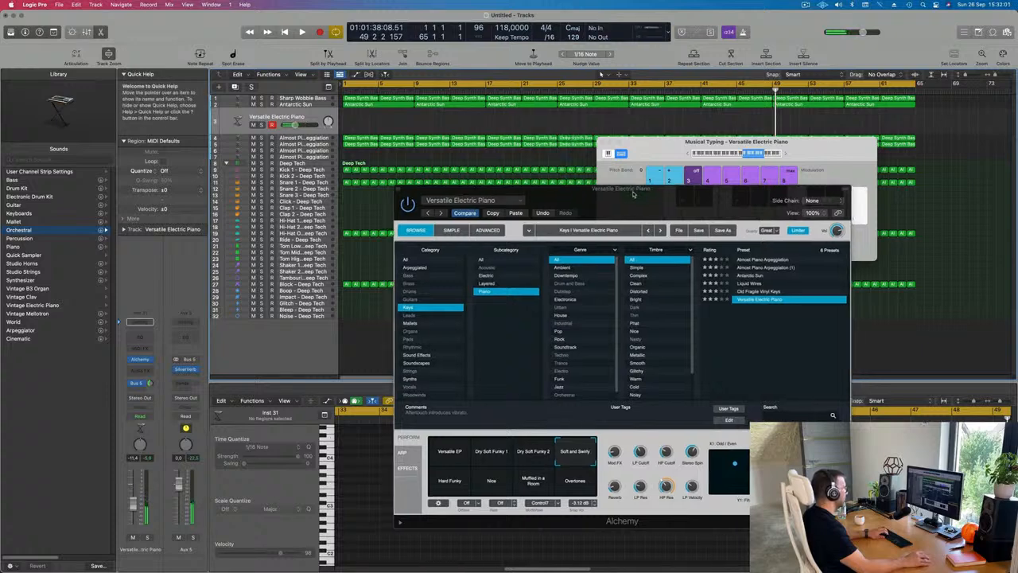
Step: Play the arrangement and record an electric piano melody in octave C4 from about bar 13 to bar 23
key("space")
left_click_drag(649, 194, 616, 183)
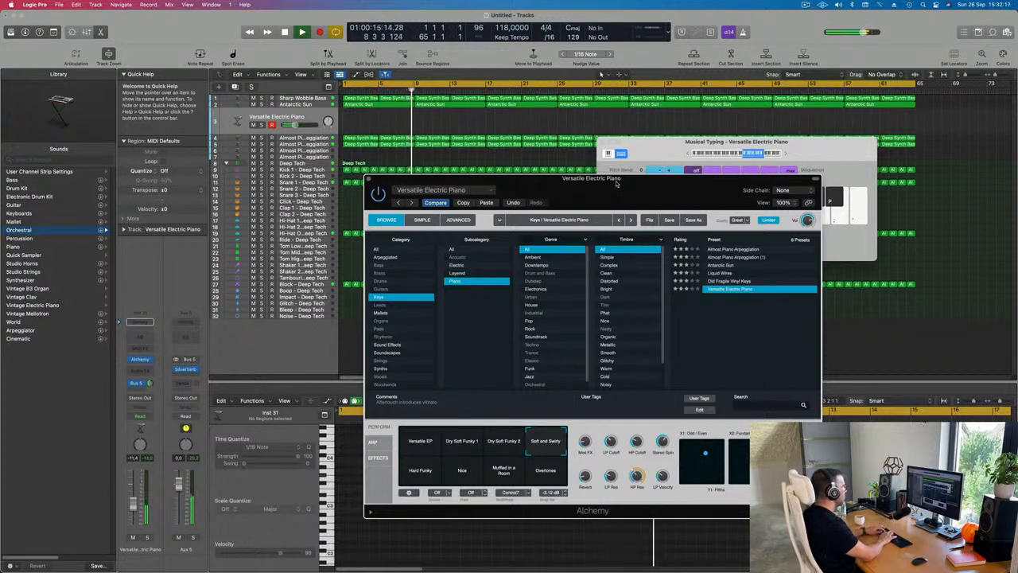
key("r")
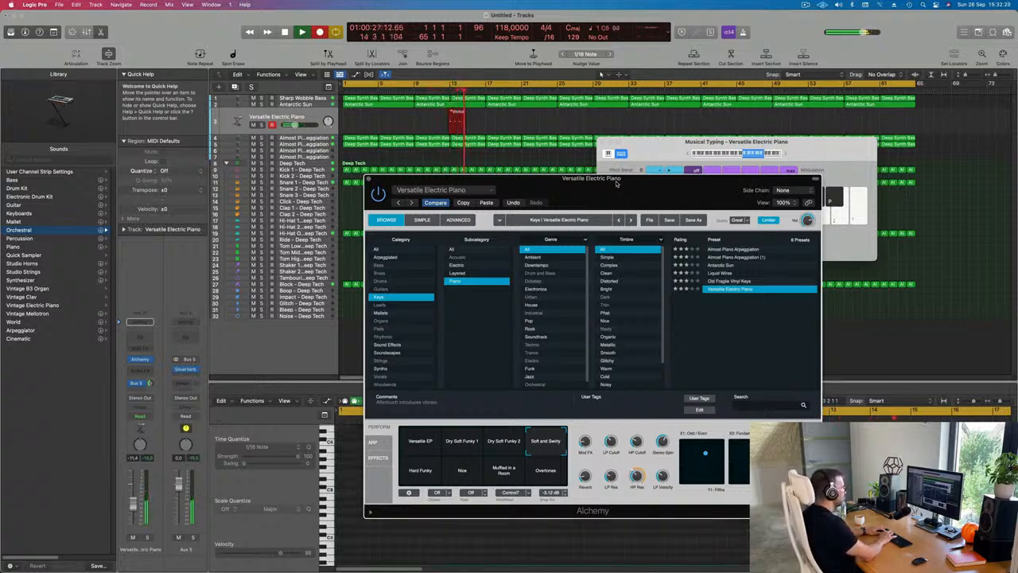
key("semicolon")
key("l")
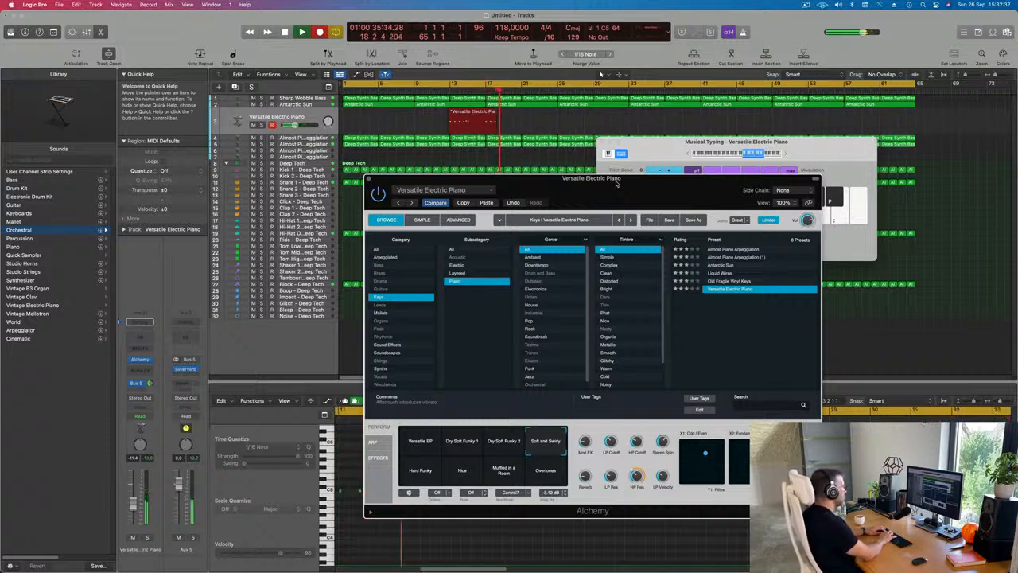
key("p")
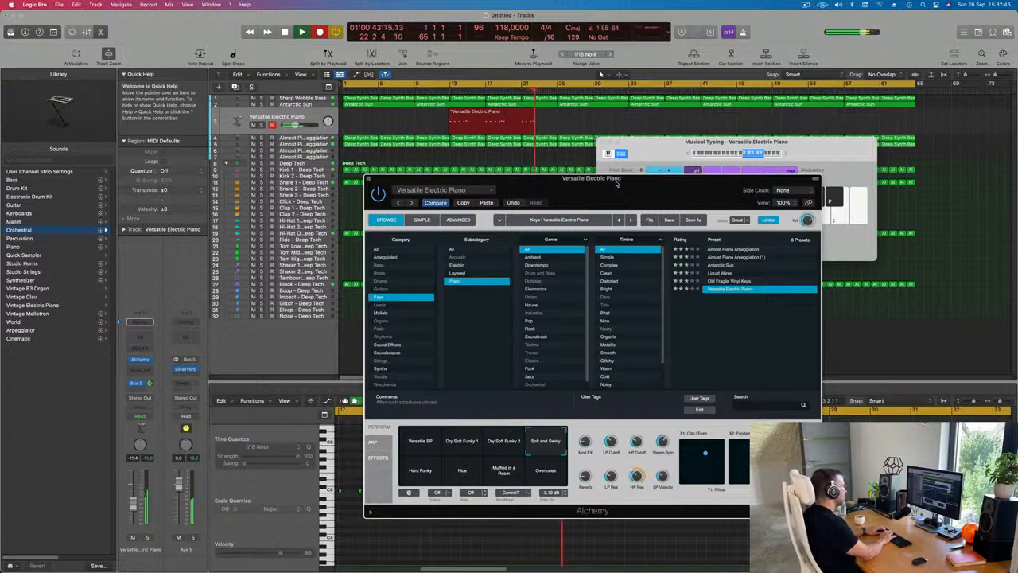
key("space")
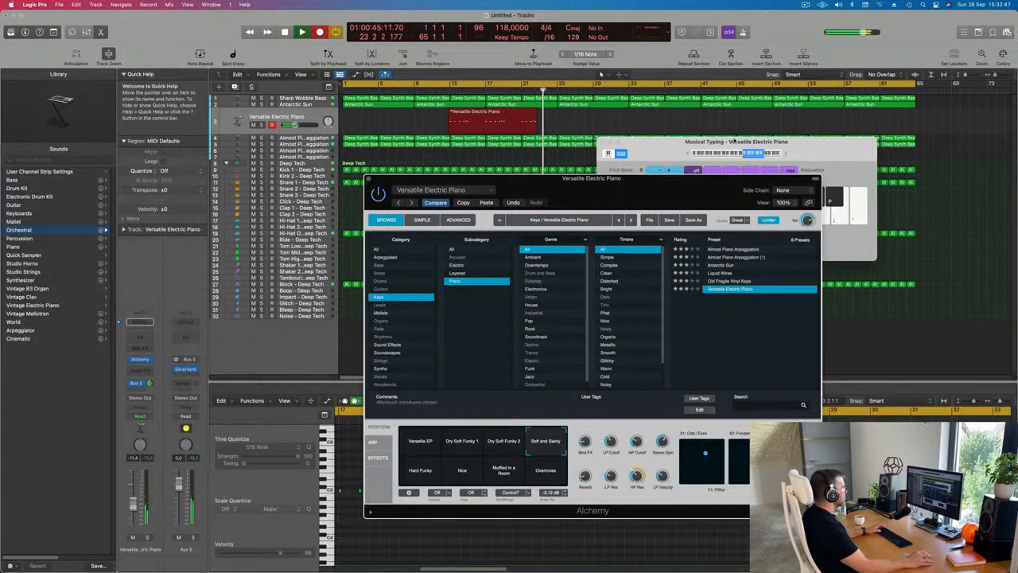
Step: Replay the recorded electric piano region from about bar 17 and uncover its notes in the Piano Roll
left_click(489, 86)
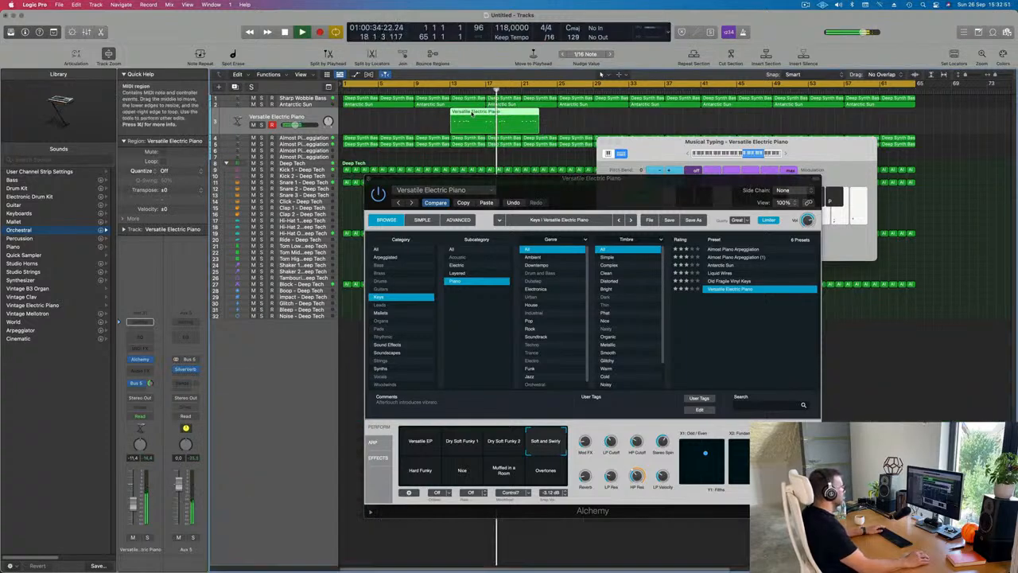
scroll(472, 116, "right", 1)
left_click_drag(478, 178, 681, 149)
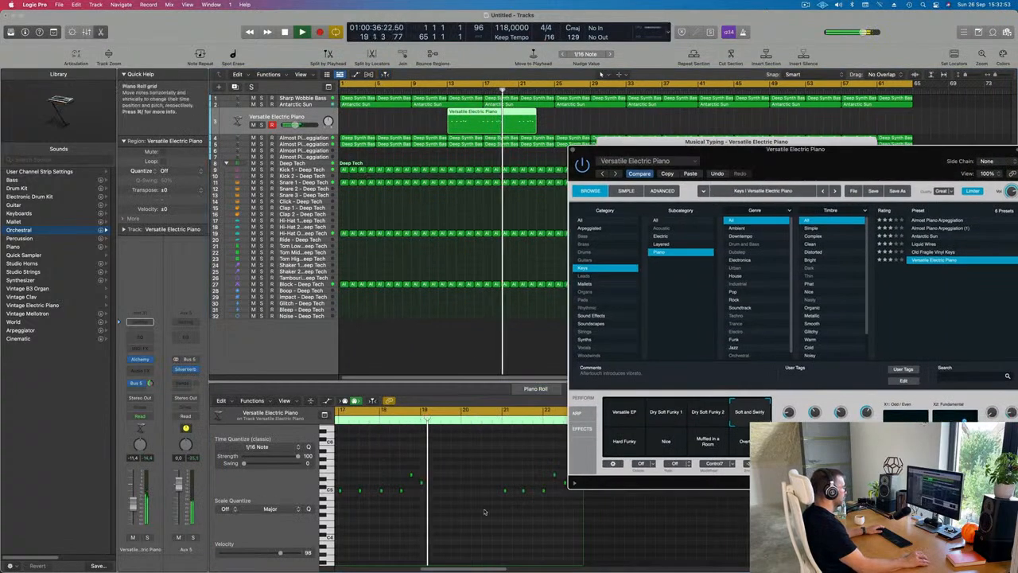
Step: Split the electric piano region at bar 17, discard its first part and move the remaining part to bar 1
left_click(472, 505)
key("space")
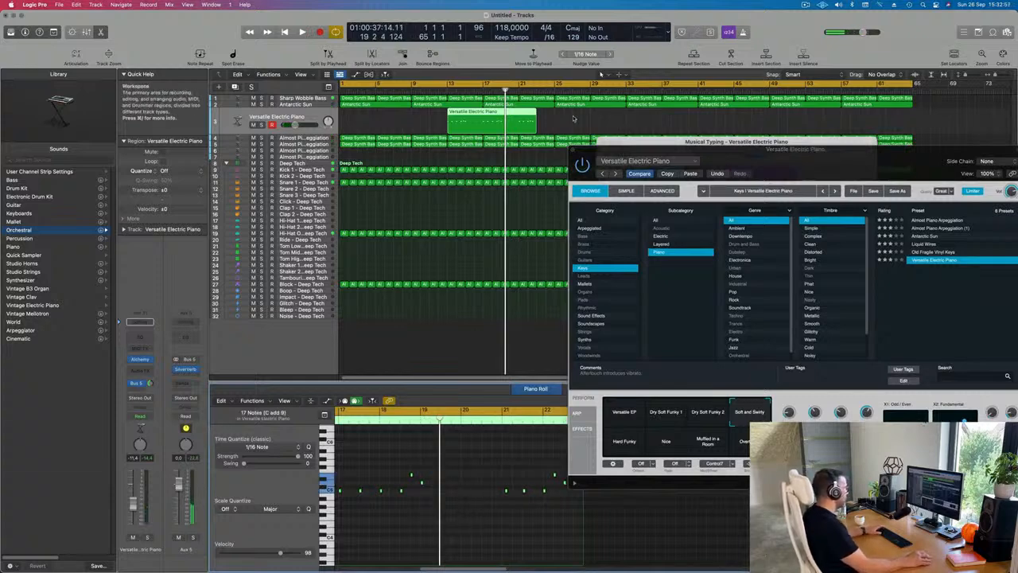
key("Return")
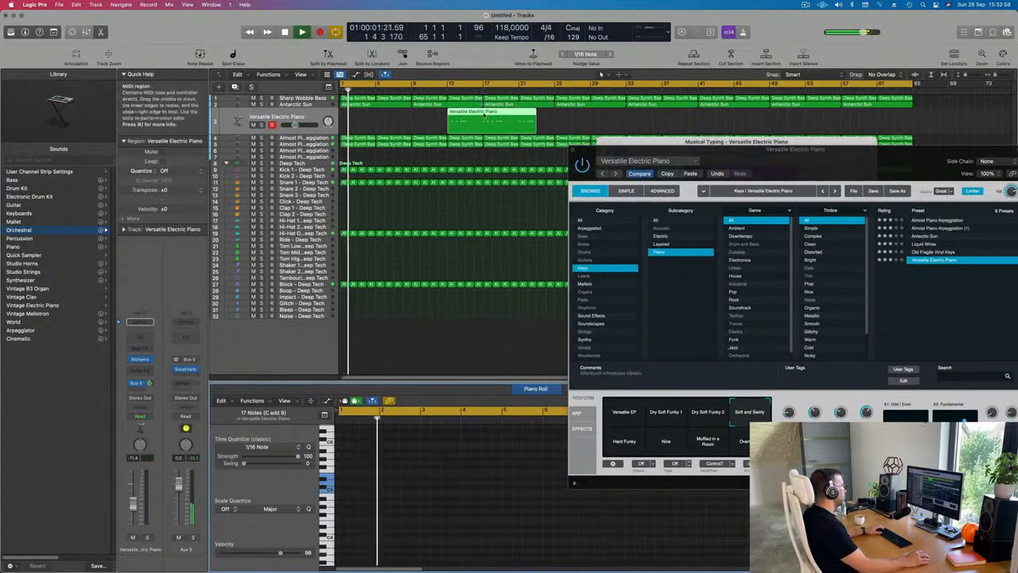
left_click(483, 113)
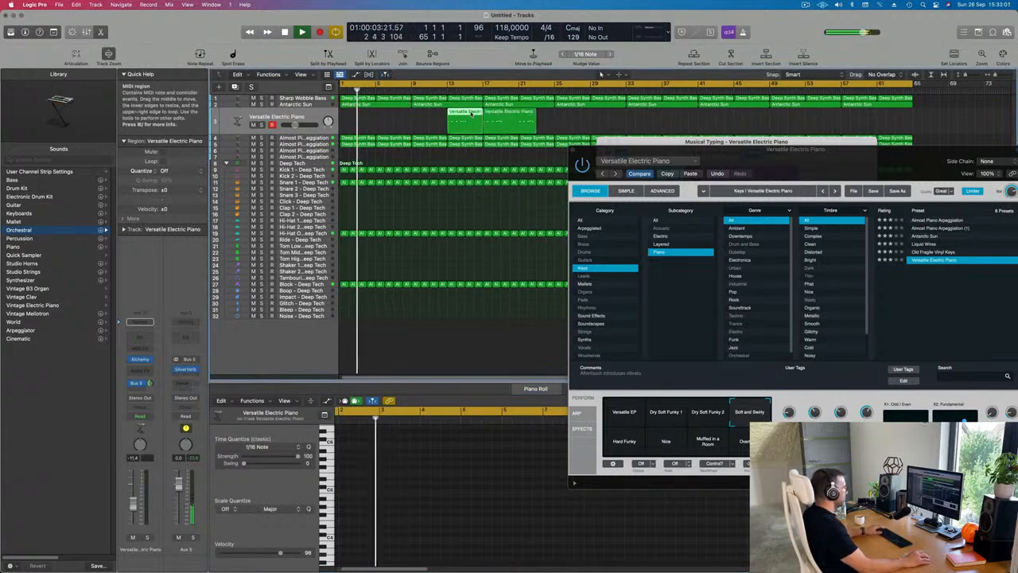
left_click_drag(472, 117, 349, 114)
key("Return")
scroll(374, 121, "left", 3)
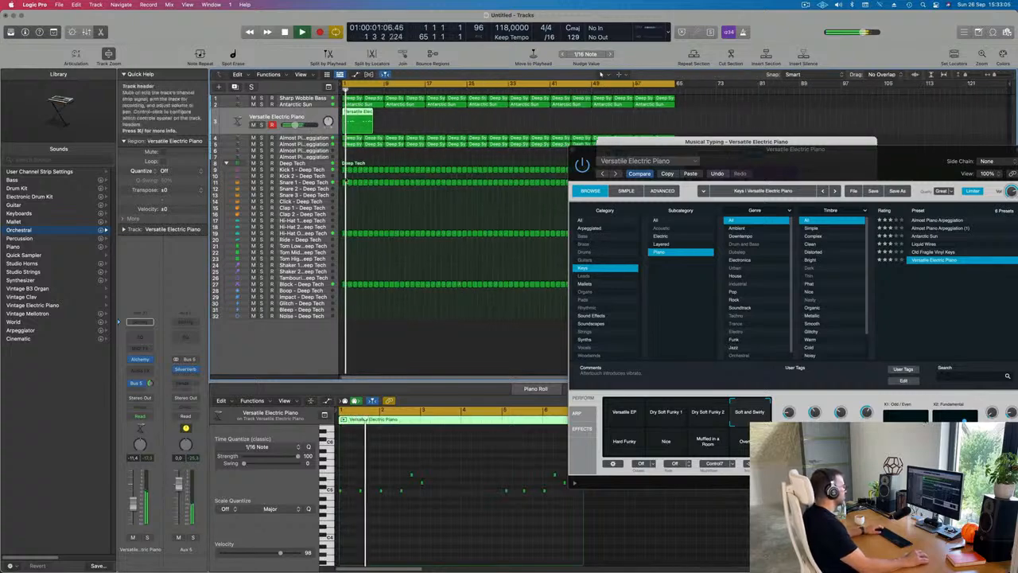
Step: Uncover and replay the electric piano notes, then split the region at bar 5 and delete the remainder
left_click_drag(700, 151, 646, 124)
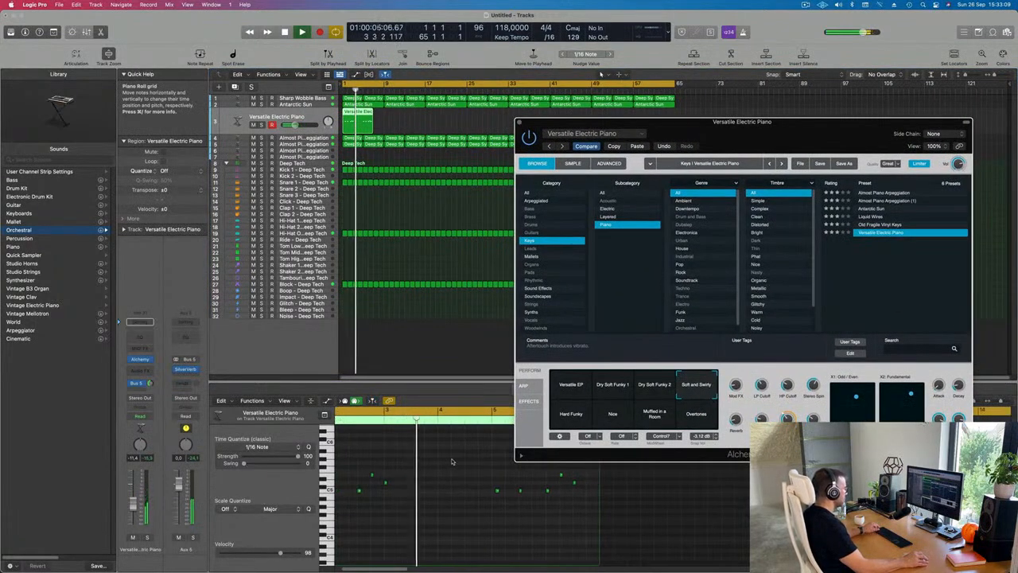
left_click_drag(763, 129, 794, 105)
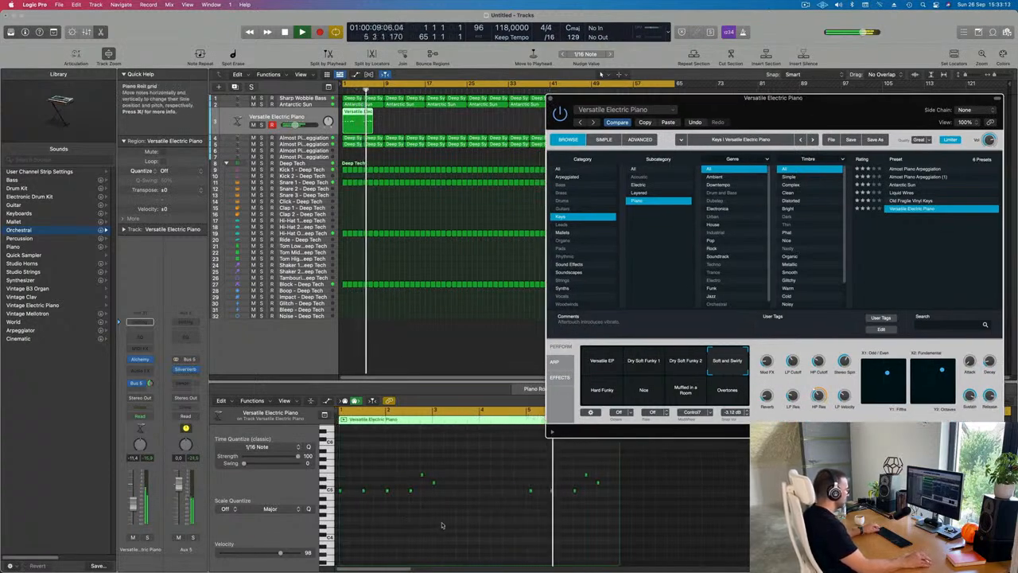
left_click(523, 492)
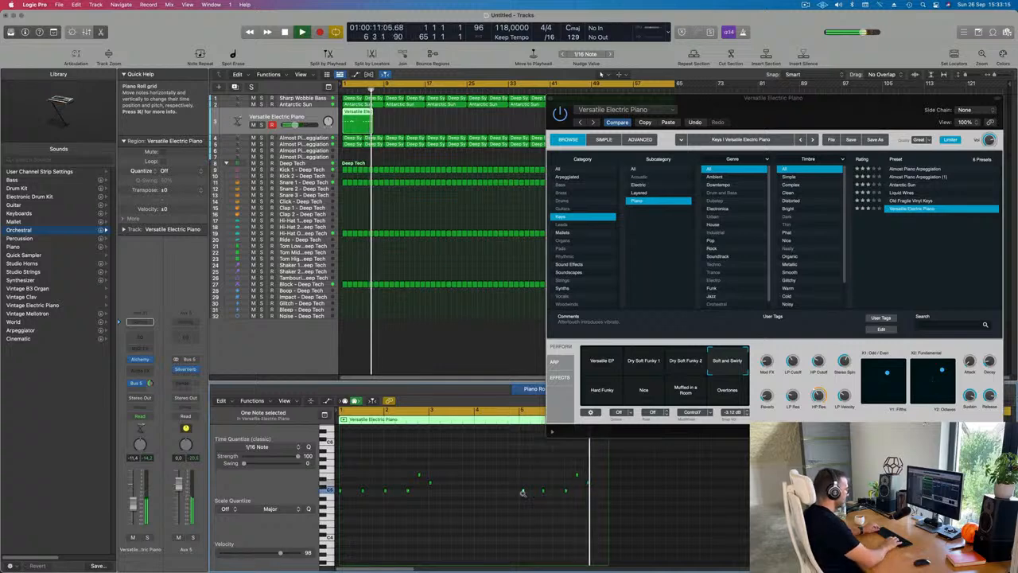
key("Return")
key("space")
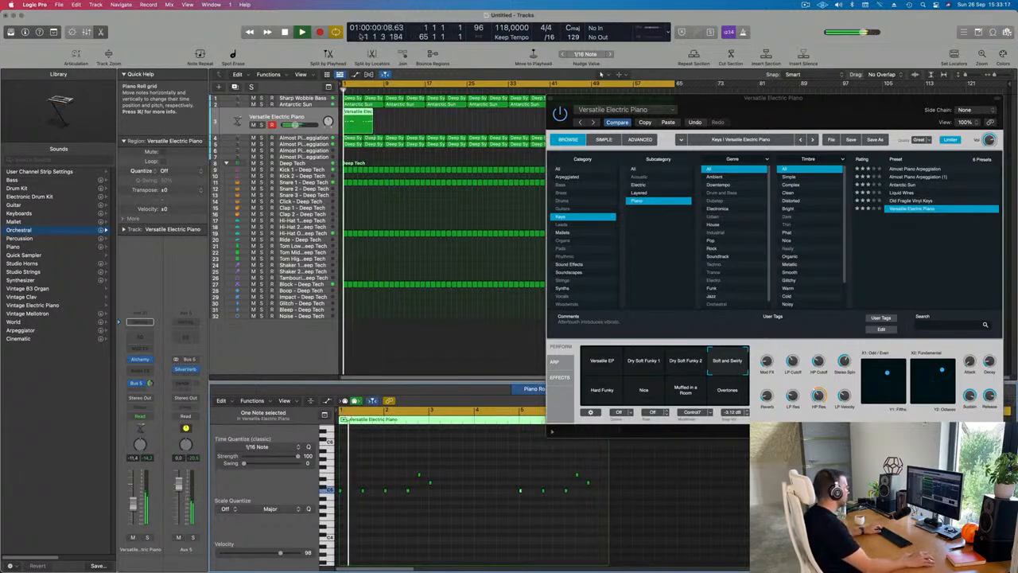
left_click_drag(373, 113, 363, 113)
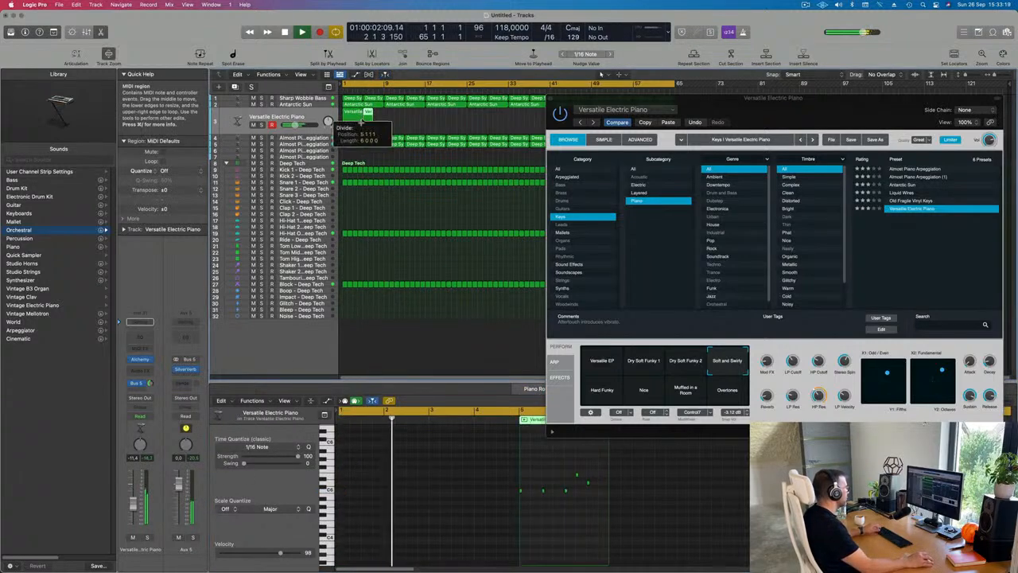
key("BackSpace")
Step: Close the Alchemy window, copy the four-bar electric piano region to bar 9 and replay from the start
left_click_drag(733, 119, 557, 169)
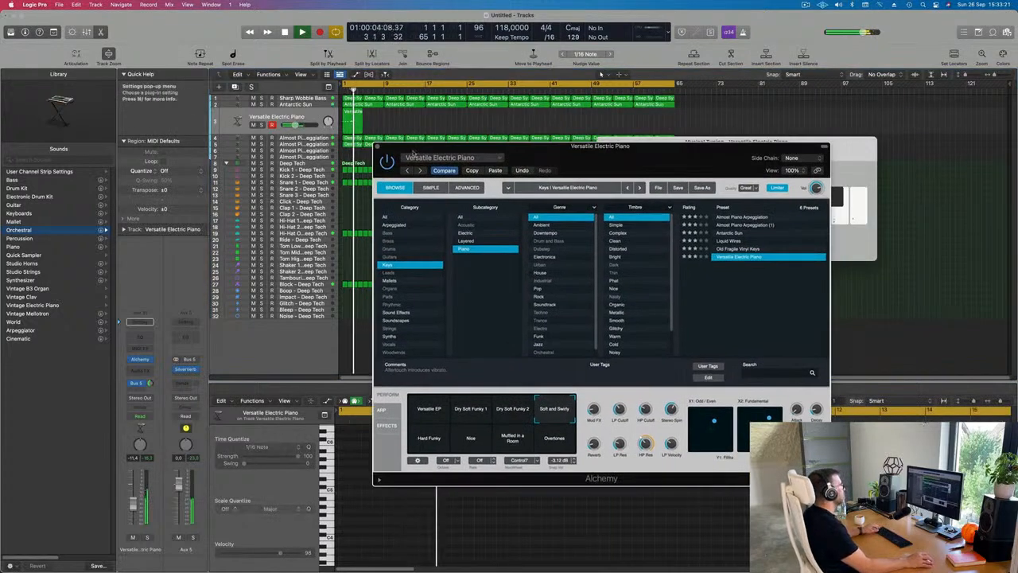
left_click(379, 147)
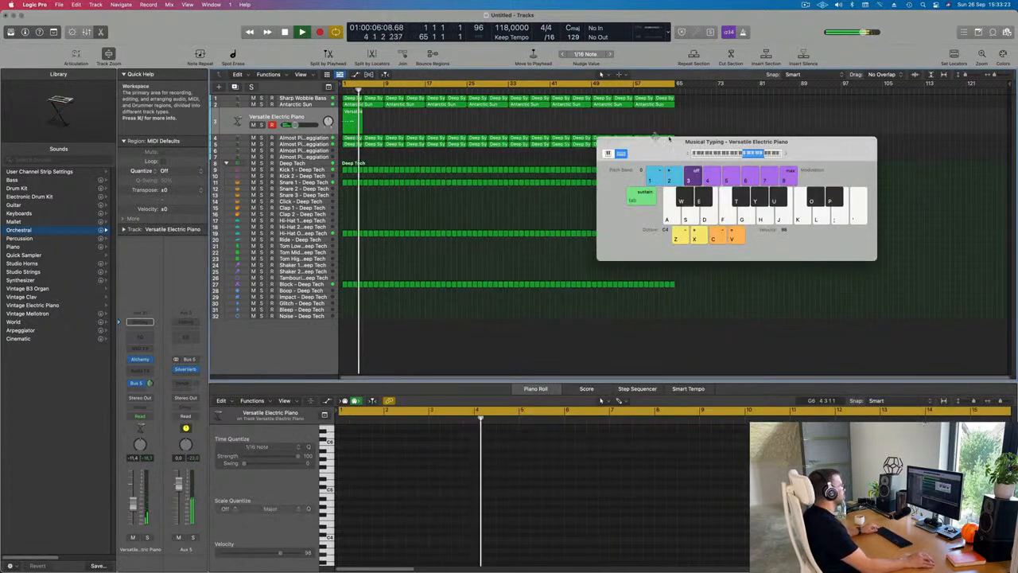
left_click_drag(675, 148, 612, 232)
left_click_drag(358, 117, 390, 118)
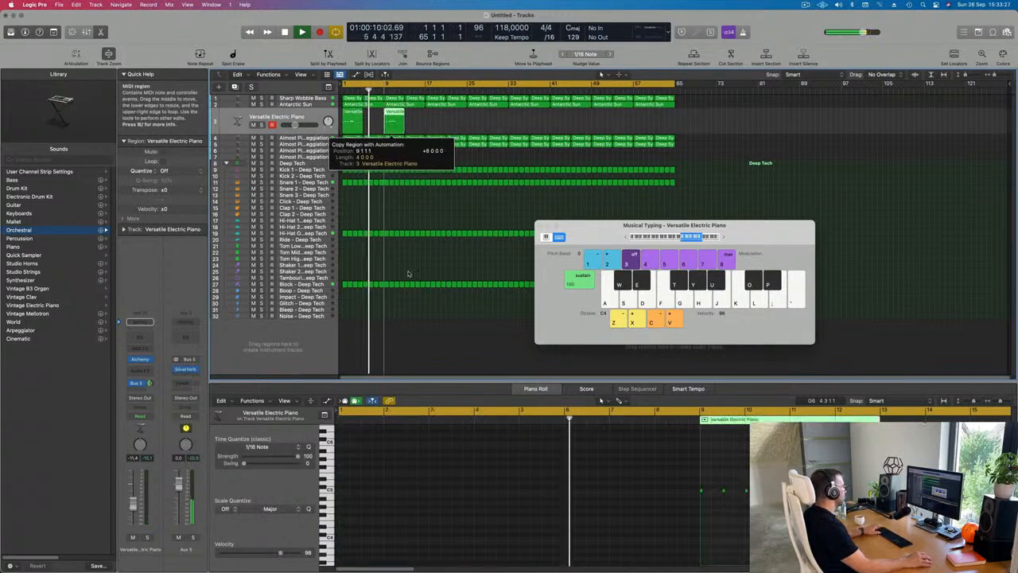
key("Return")
left_click_drag(623, 225, 746, 245)
key("space")
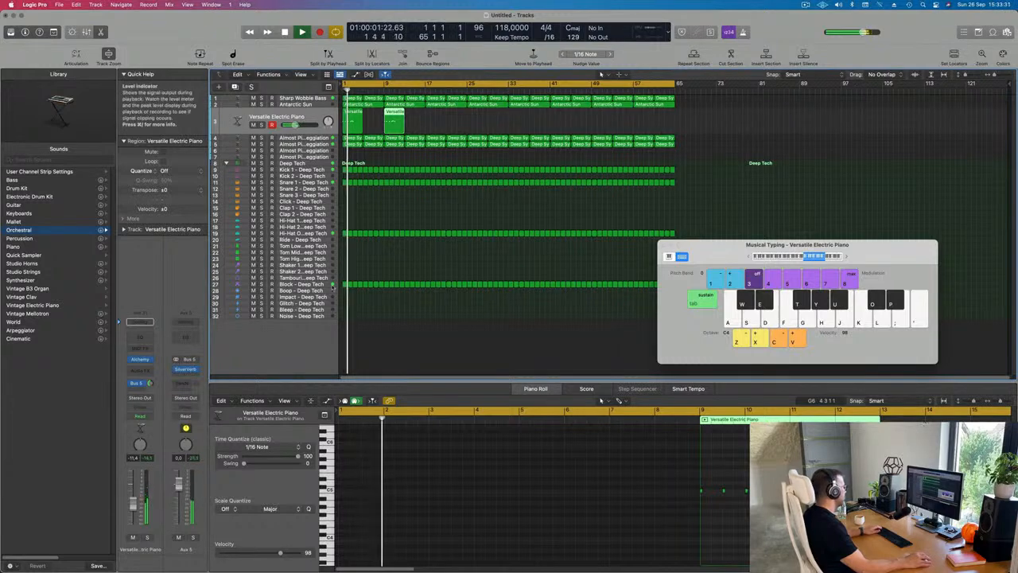
Step: Move the first Block region to bar 1 of the Shaker 2 track and refill the gap with a copy of the bar 2 Block region
left_click(345, 285)
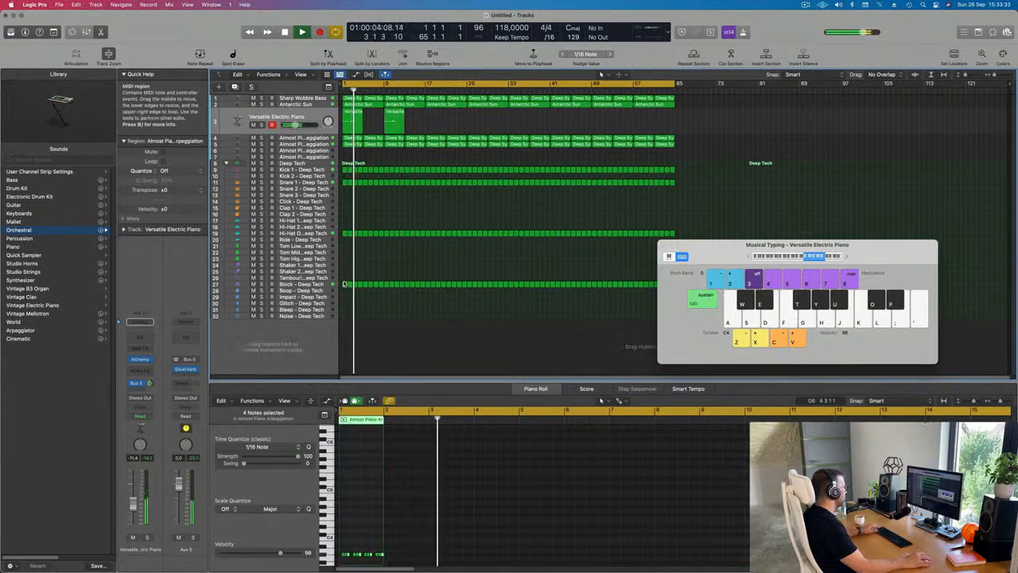
left_click_drag(345, 284, 346, 271)
key("Return")
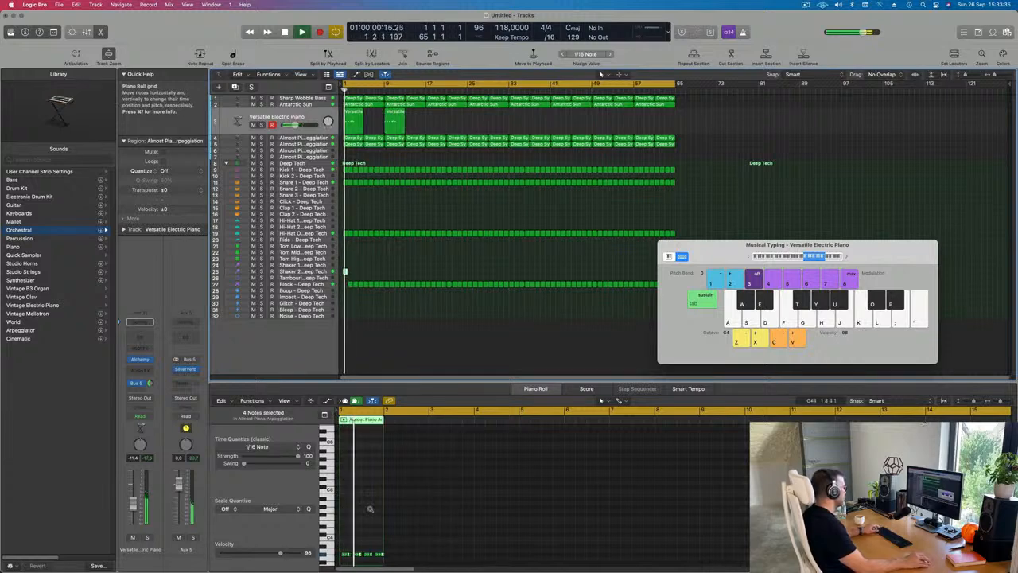
scroll(370, 508, "up", 5)
scroll(382, 510, "up", 2)
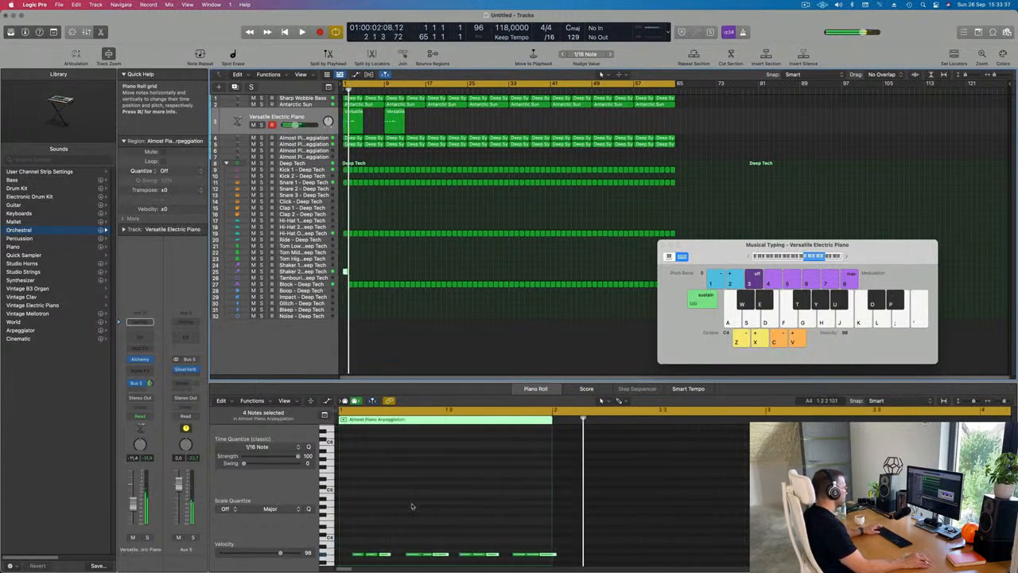
left_click(349, 285)
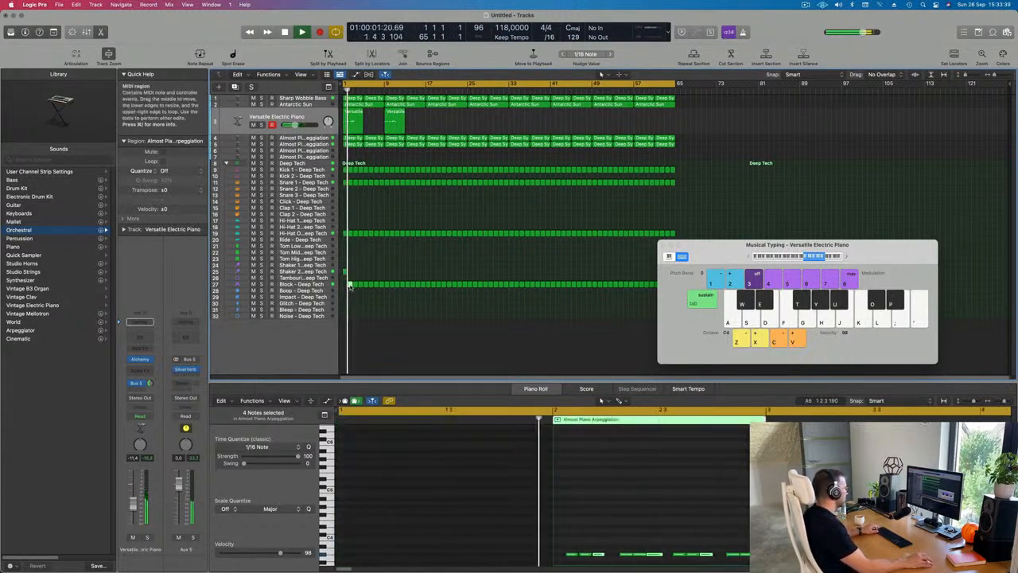
mouse_move(350, 285)
left_mouse_down()
mouse_move(348, 293)
mouse_move(350, 284)
left_mouse_up()
Step: Select all notes of the Shaker 2 region in the Piano Roll and shorten them
left_click(345, 271)
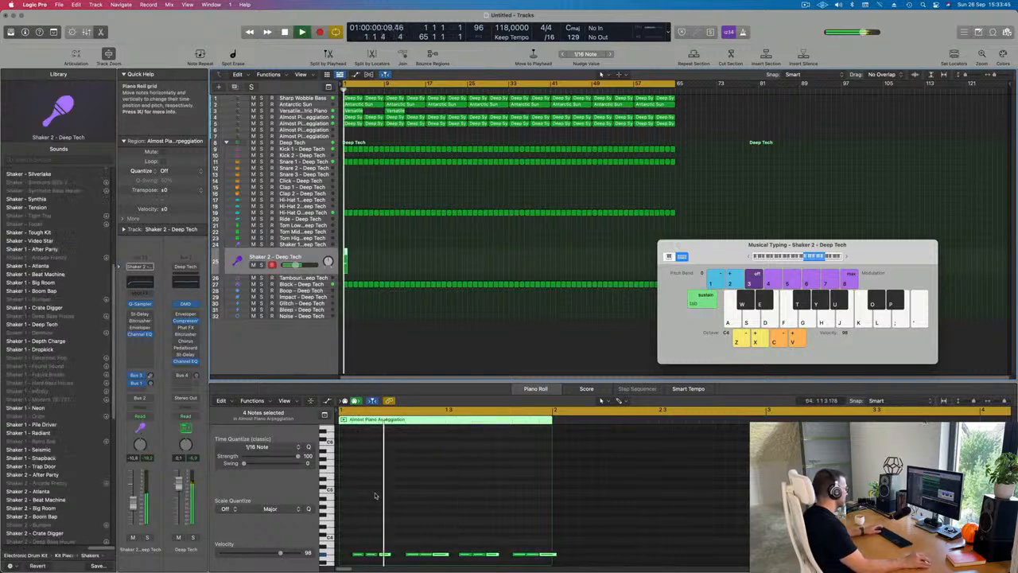
scroll(376, 495, "down", 3)
scroll(377, 494, "up", 4)
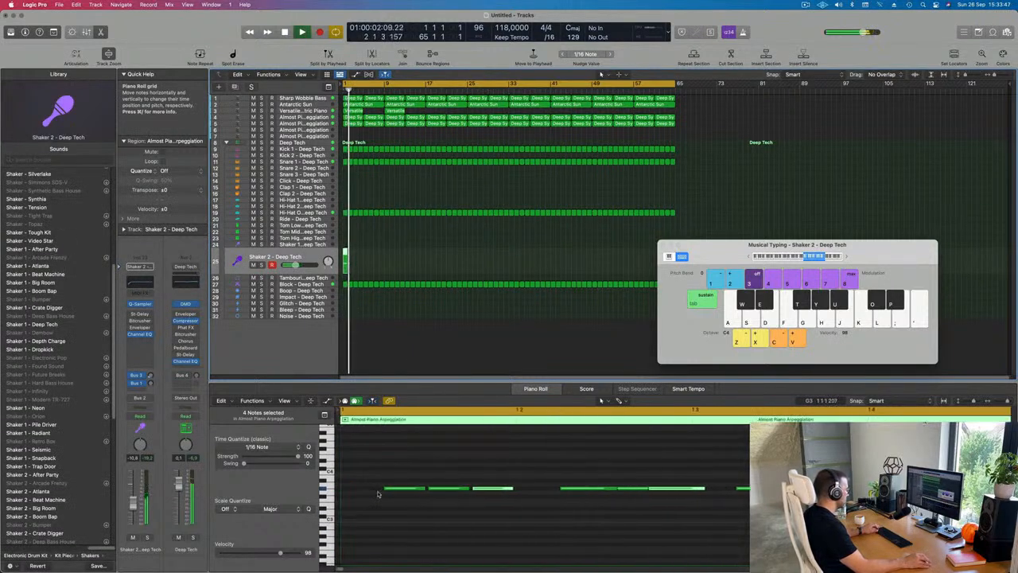
scroll(378, 494, "down", 4)
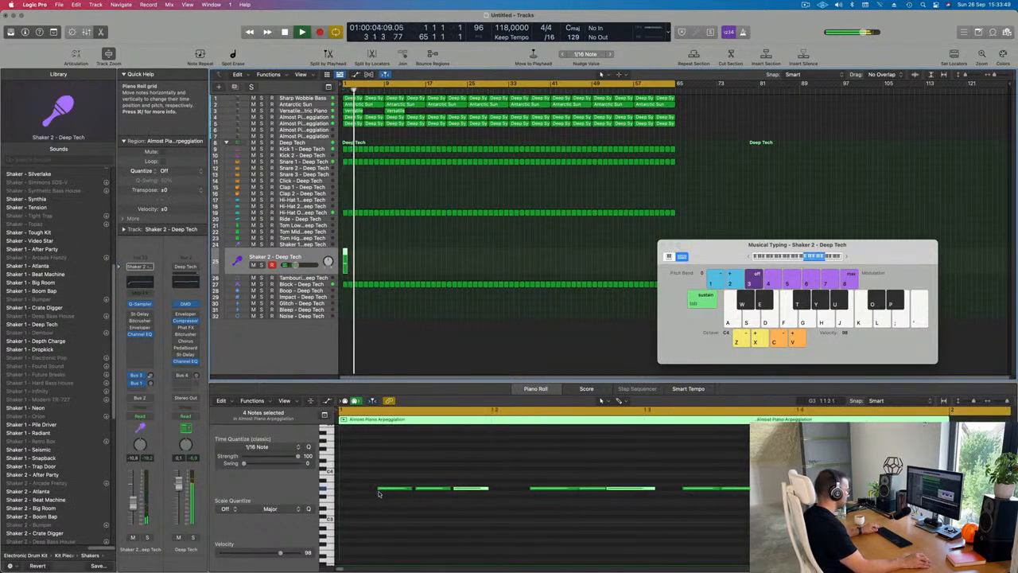
scroll(378, 494, "up", 3)
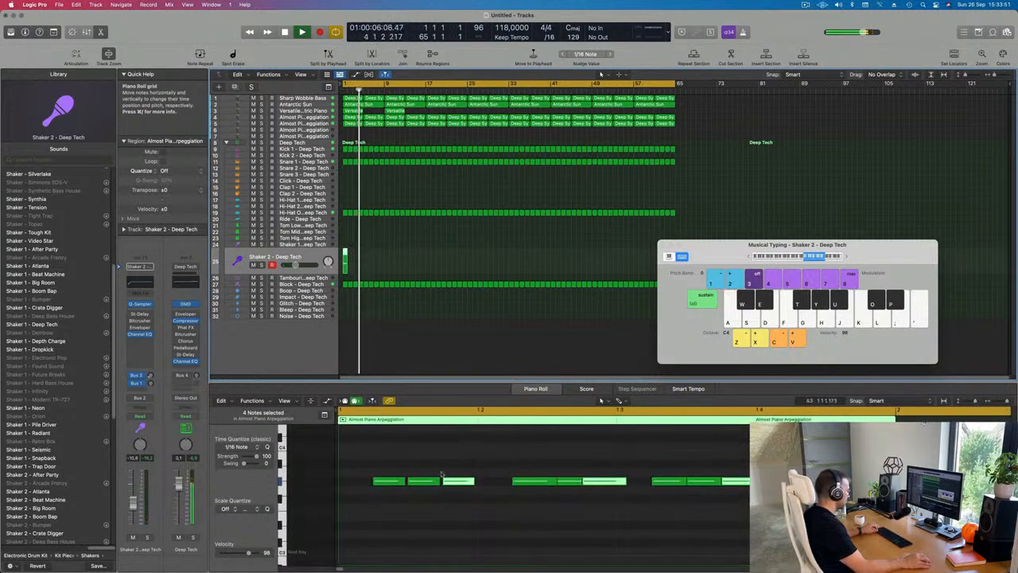
key("super+a")
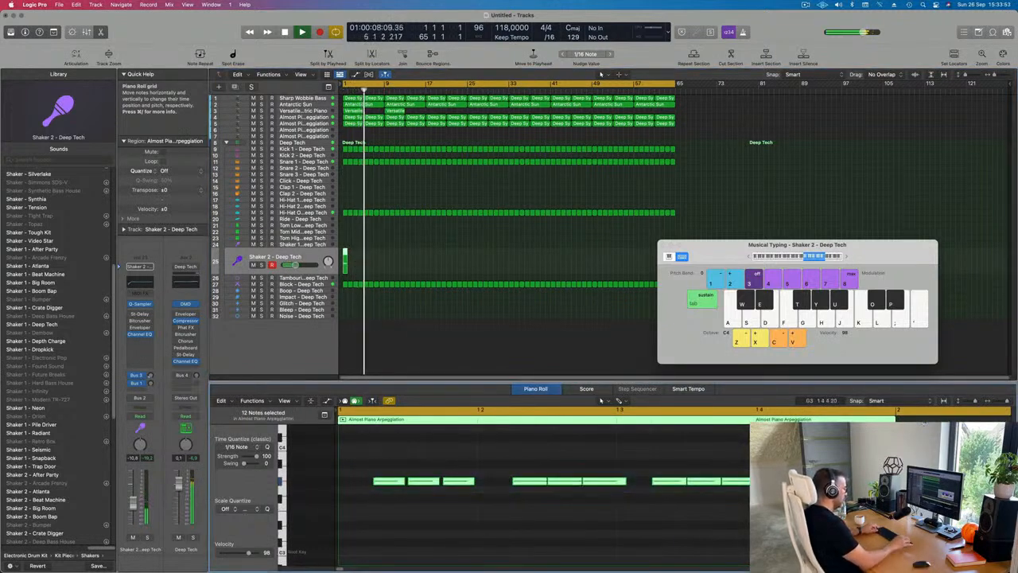
left_click_drag(755, 481, 744, 485)
Step: Transpose the selected shaker notes down to C3 and lower the Shaker 2 volume to about -32 dB
key("alt+Down")
key("alt+Down")
key("alt+Down")
key("alt+Down")
key("alt+Down")
key("alt+Down")
key("alt+Down")
key("alt+Down")
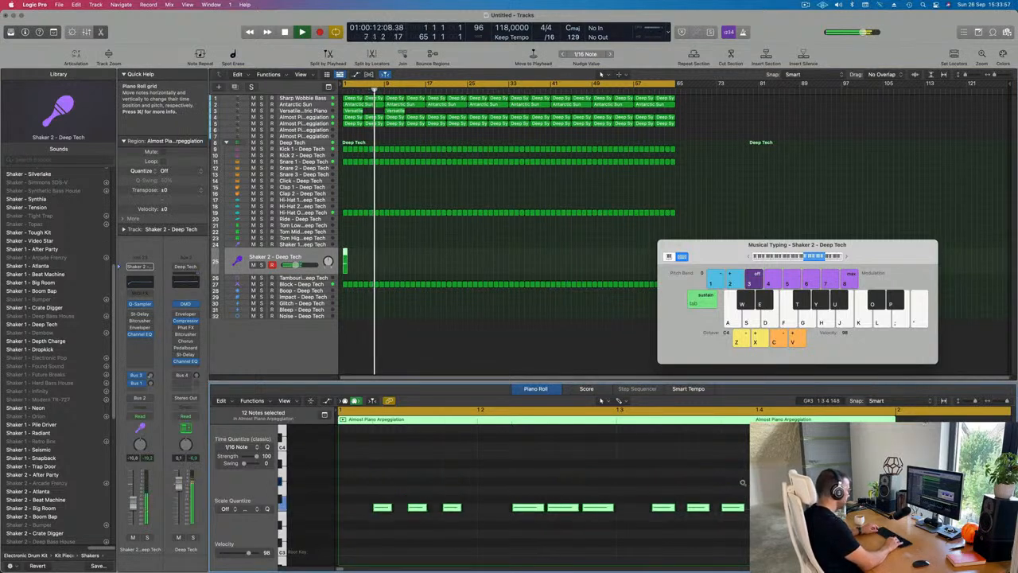
key("space")
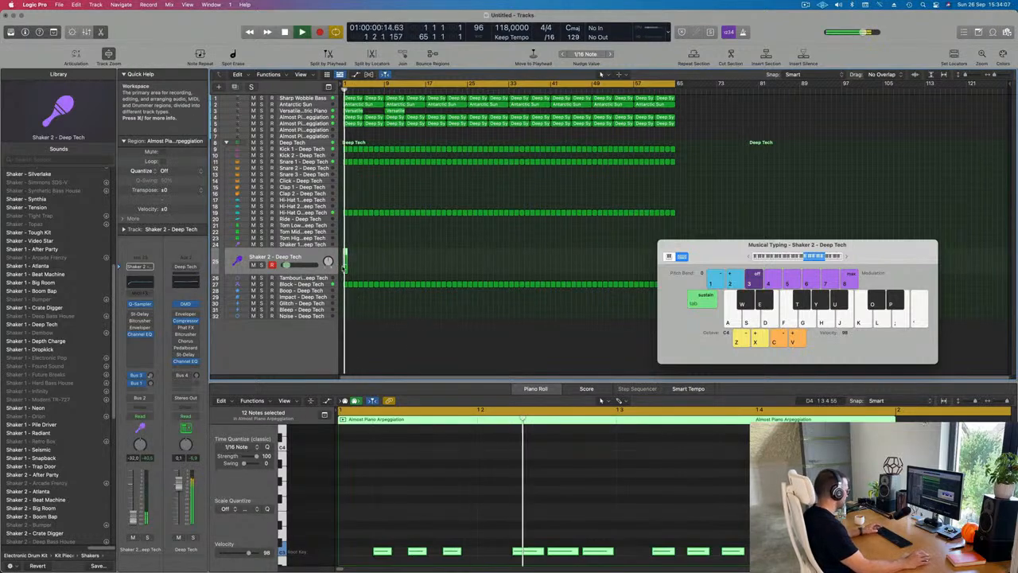
Step: Repeat the one-bar Shaker 2 region up to bar 65 and delete the repeats beyond the end of the arrangement
key("super+r")
key("super+r")
key("super+r")
key("super+r")
left_click_drag(432, 268, 347, 261)
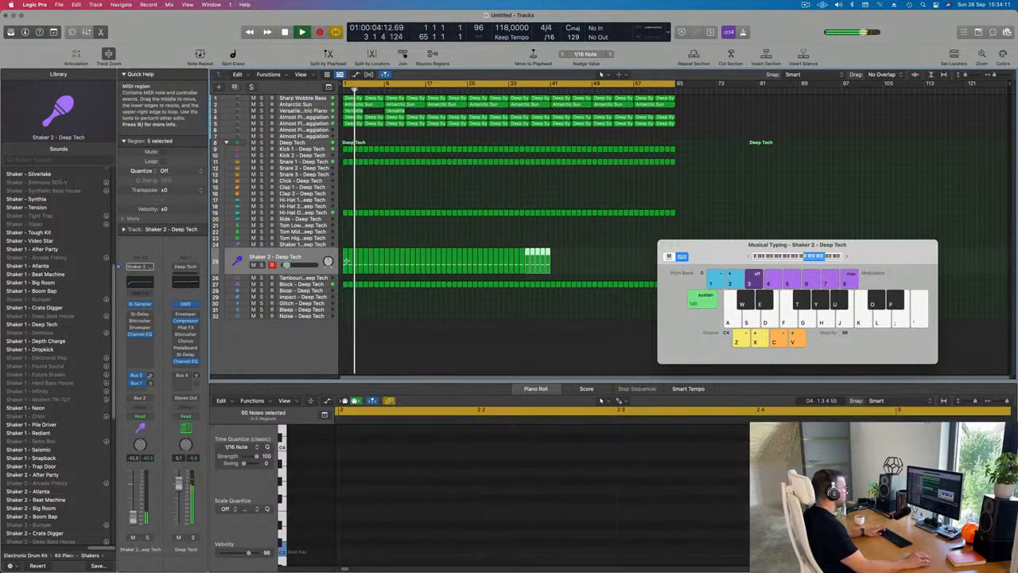
key("super+r")
key("super+r")
left_click_drag(714, 250, 811, 253)
key("super+r")
left_click_drag(692, 249, 678, 275)
key("BackSpace")
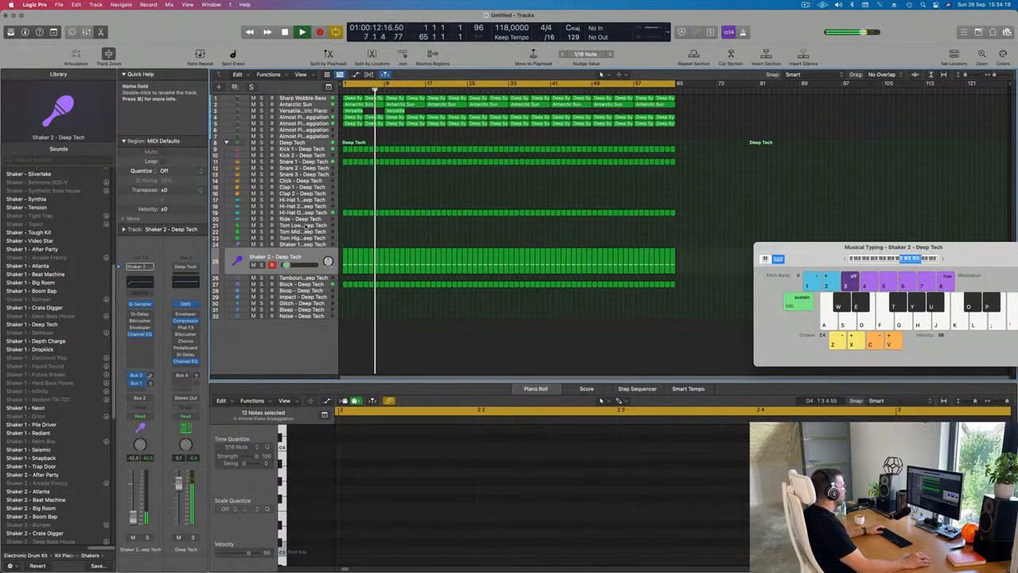
Step: Place a copy of a four-note one-bar drum region at bar 1 of the Tom Low track and transpose its notes down to G#0
left_click(306, 228)
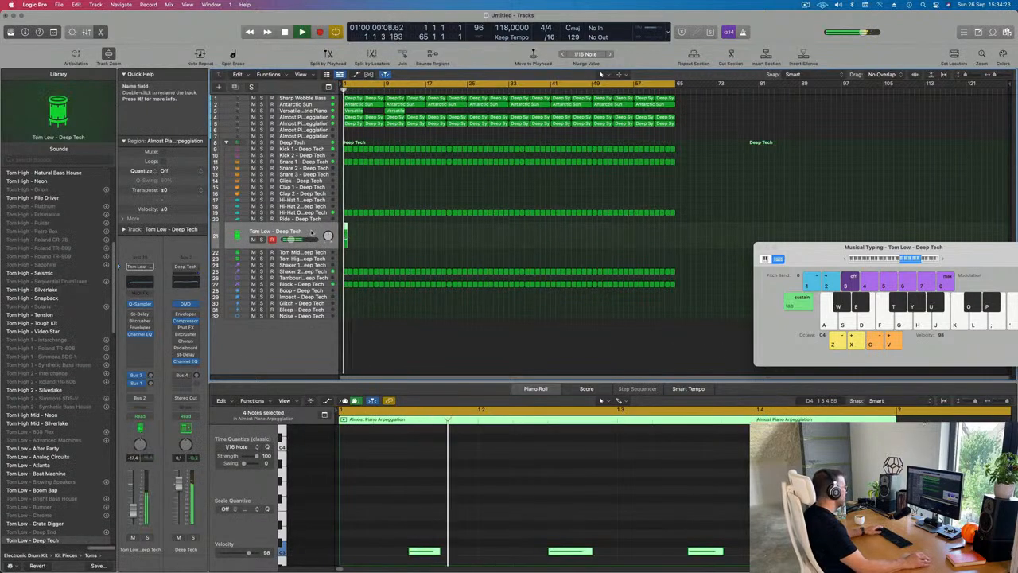
key("super+Right")
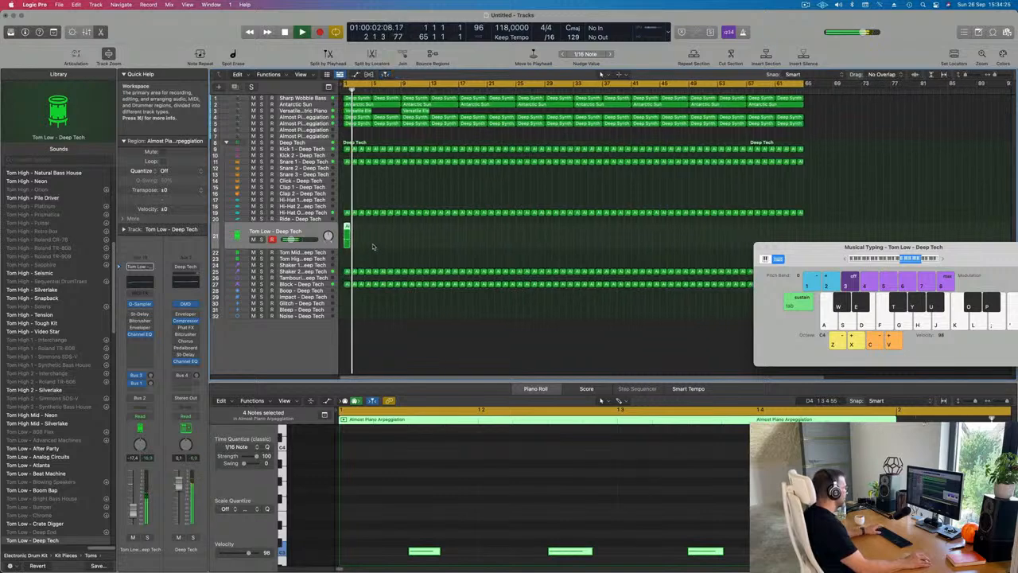
scroll(401, 478, "down", 3)
left_click_drag(397, 475, 865, 558)
scroll(541, 485, "down", 5)
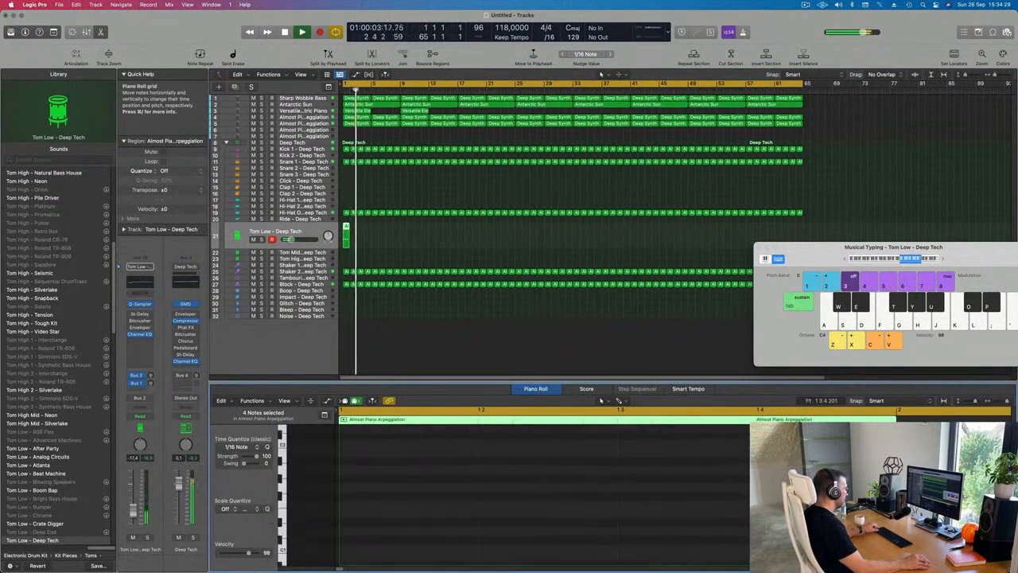
scroll(541, 493, "up", 5)
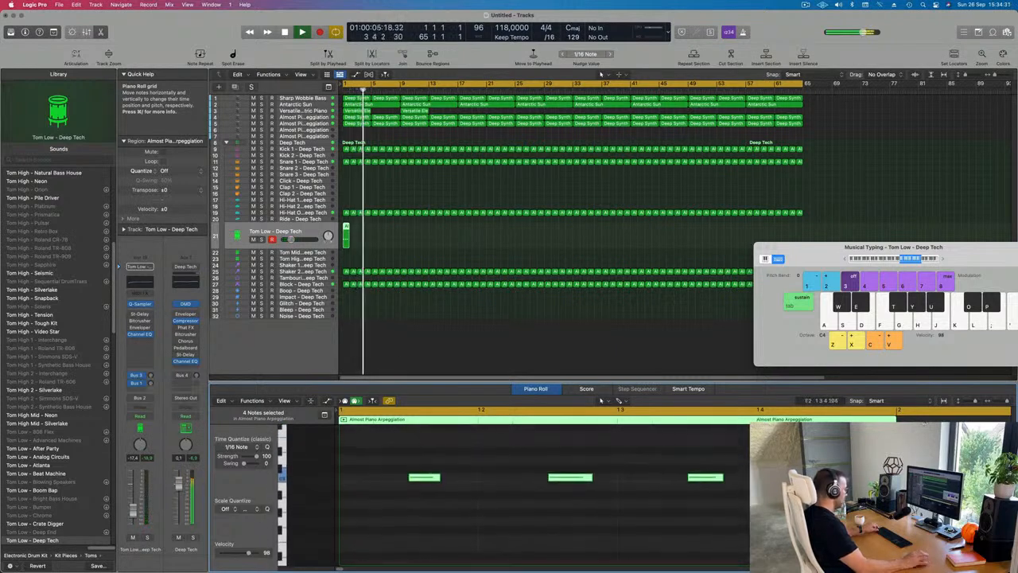
key("alt+shift+Down")
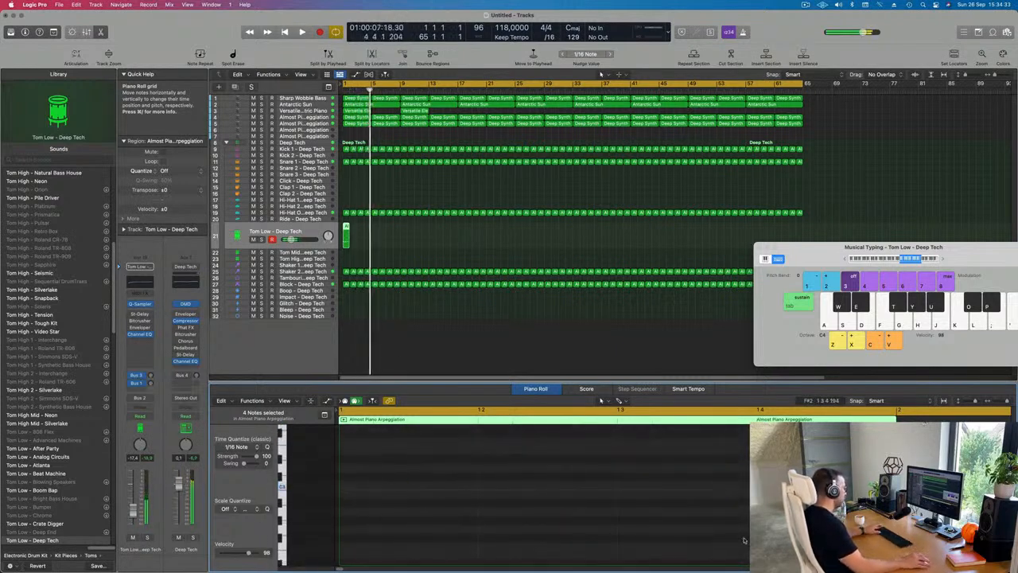
scroll(520, 509, "down", 5)
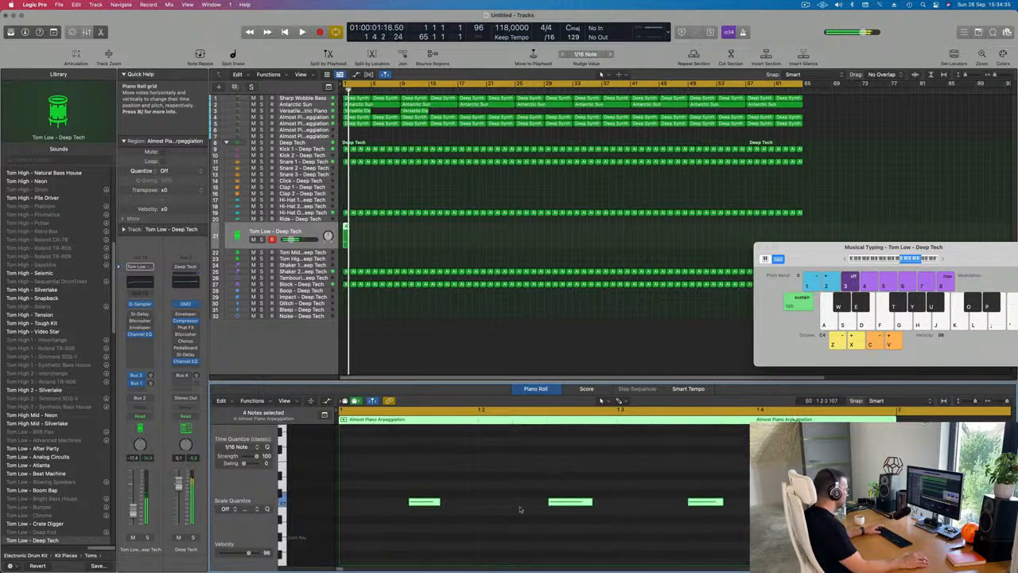
scroll(413, 486, "up", 3)
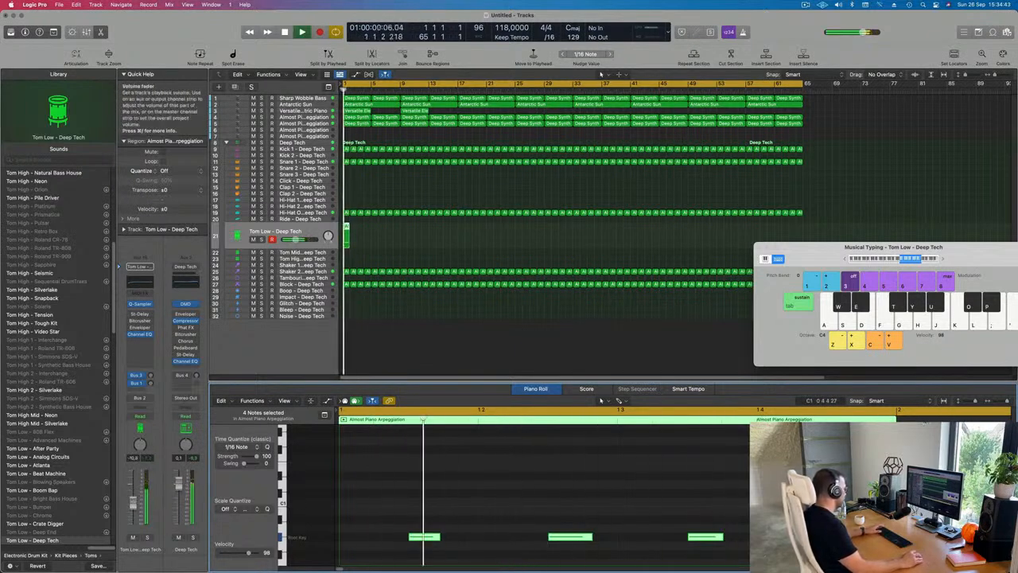
Step: Set the Tom Low volume to about -15.6 dB and nudge the pattern's second note a 1/16 note later
left_click(570, 534)
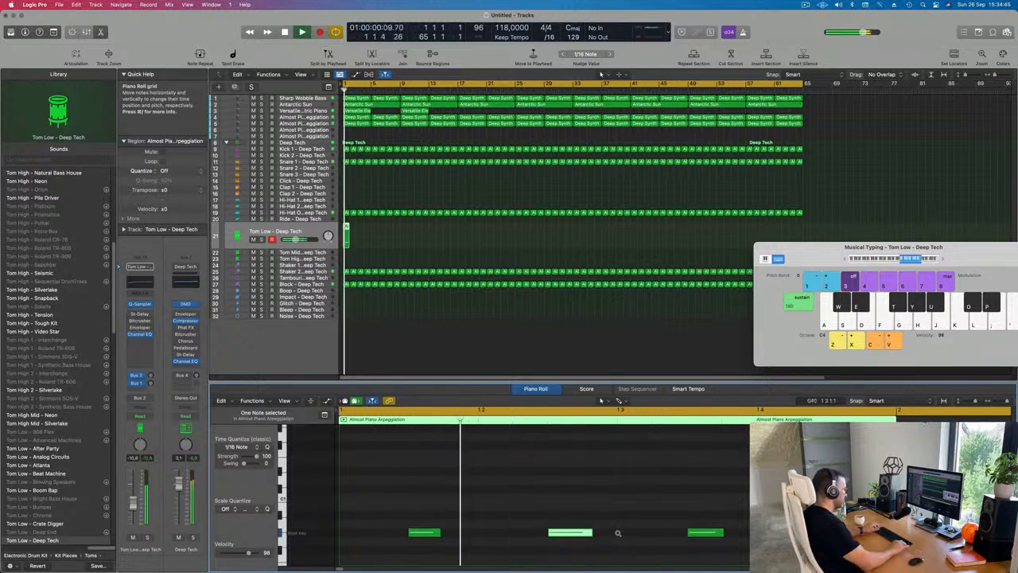
key("alt+Right")
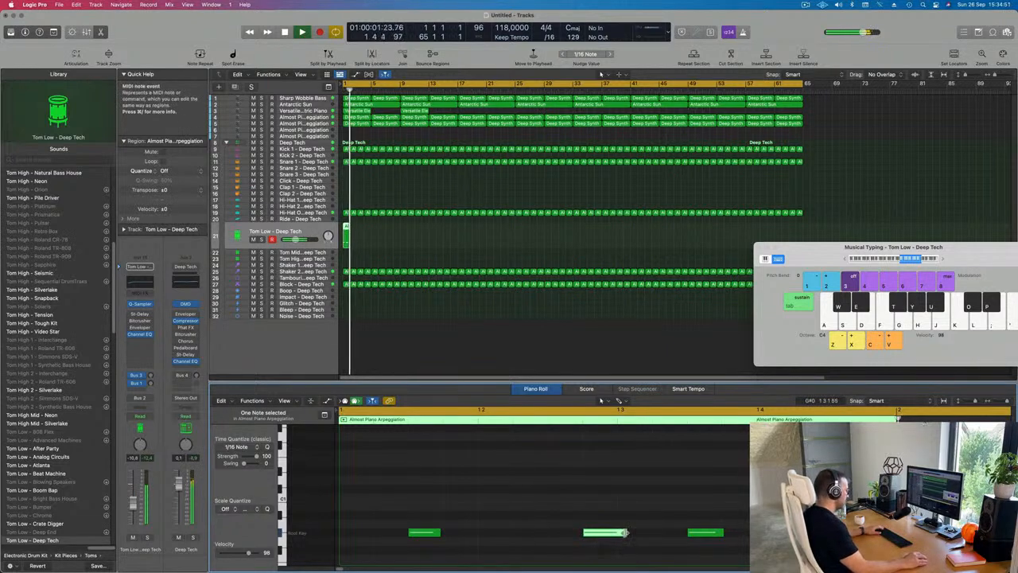
Step: Shorten the second note of the Tom Low pattern and repeat the one-bar region up to bar 65
left_click_drag(625, 533, 614, 538)
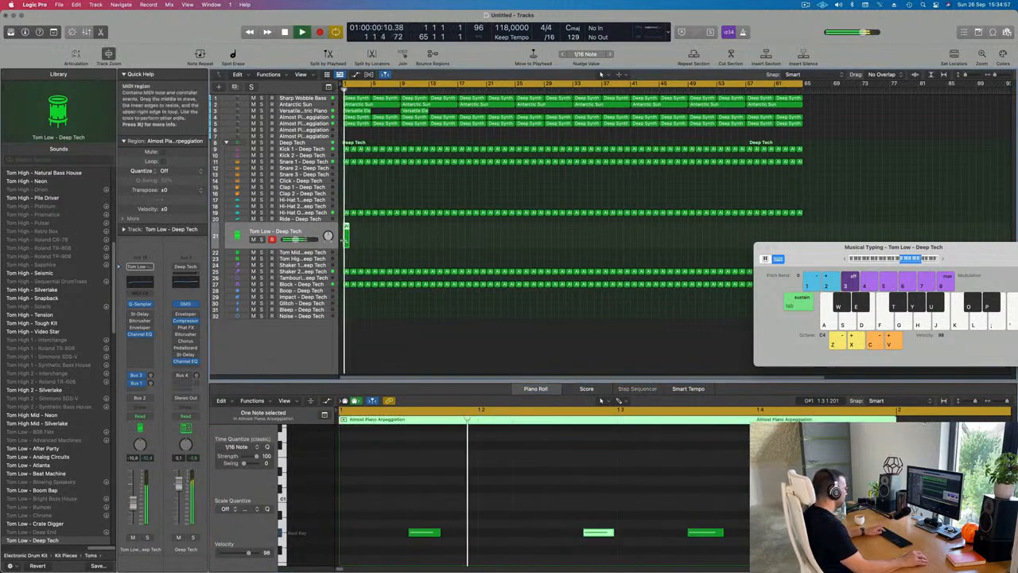
key("super+r")
key("super+r")
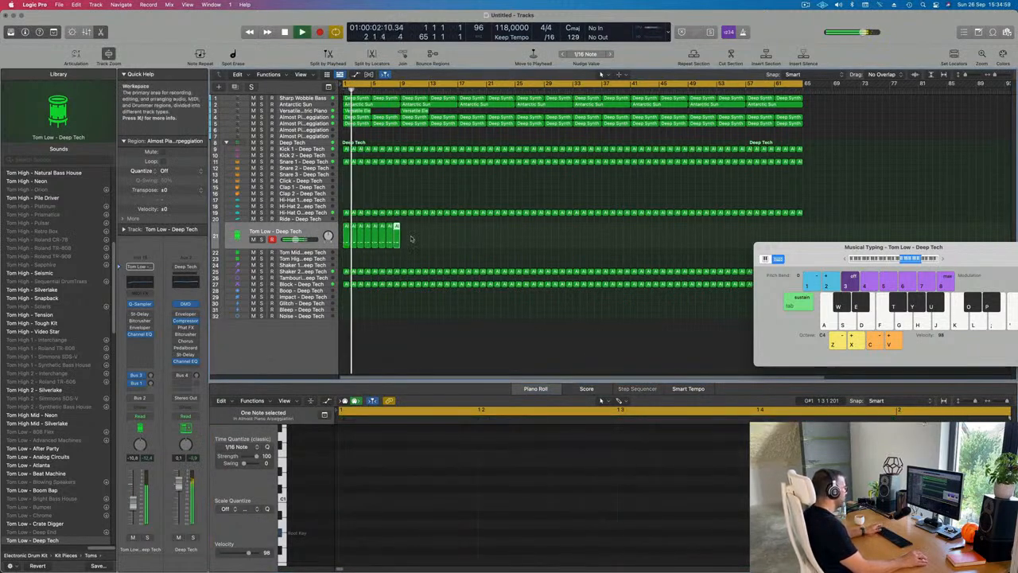
left_click_drag(421, 239, 340, 241)
key("super+r")
key("super+r")
key("super+r")
key("super+r")
key("super+r")
key("super+r")
key("super+r")
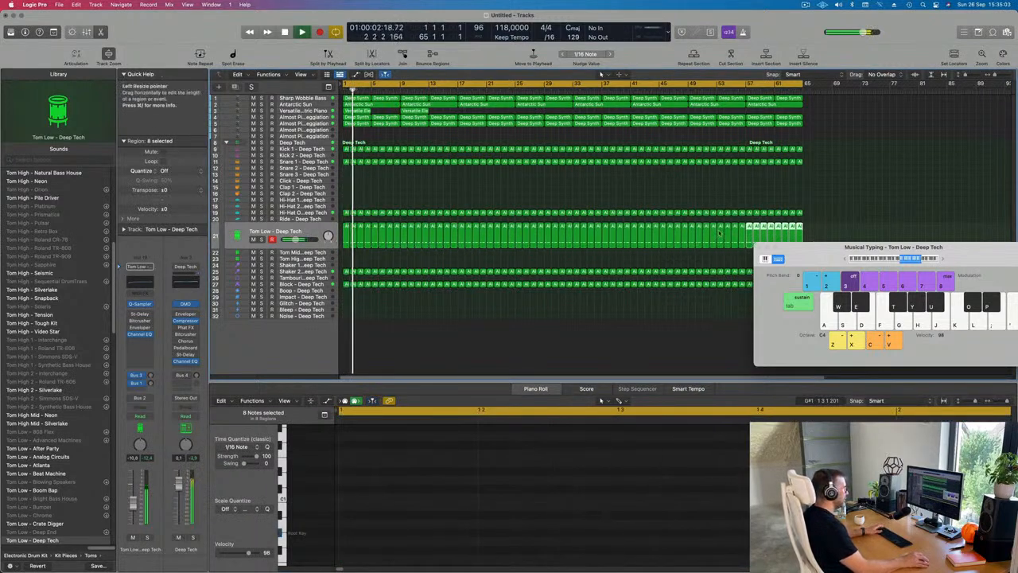
left_click_drag(800, 247, 938, 266)
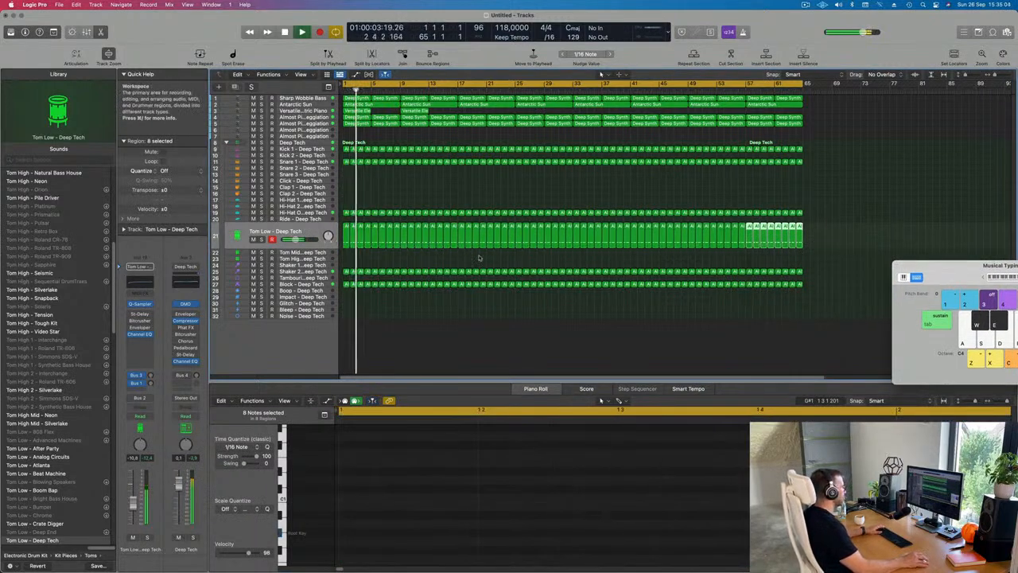
Step: Lower the Tom Low track's volume slightly, deselect its regions and restart playback from bar 1
left_click(318, 233)
left_click_drag(133, 502, 132, 506)
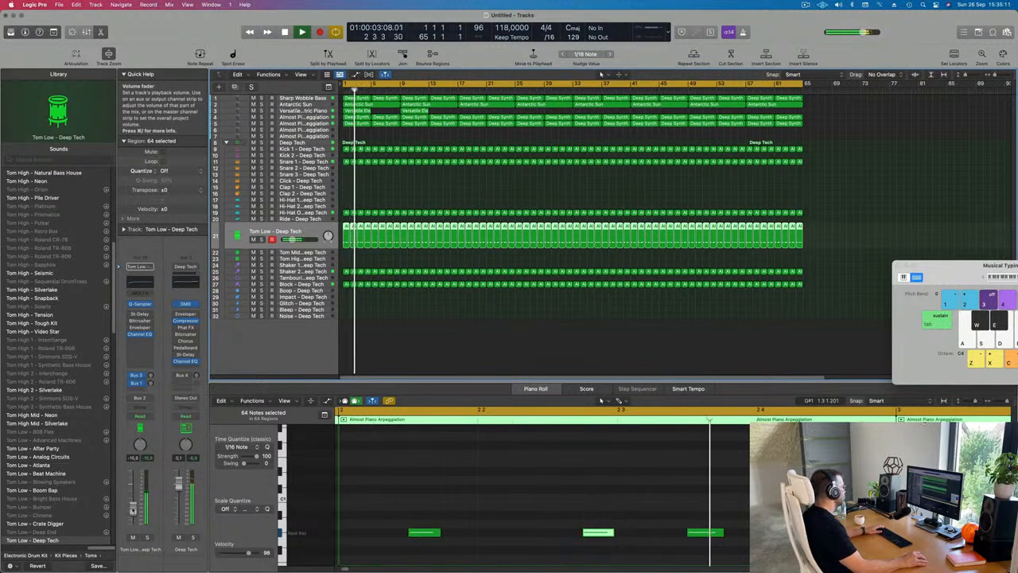
left_click(401, 202)
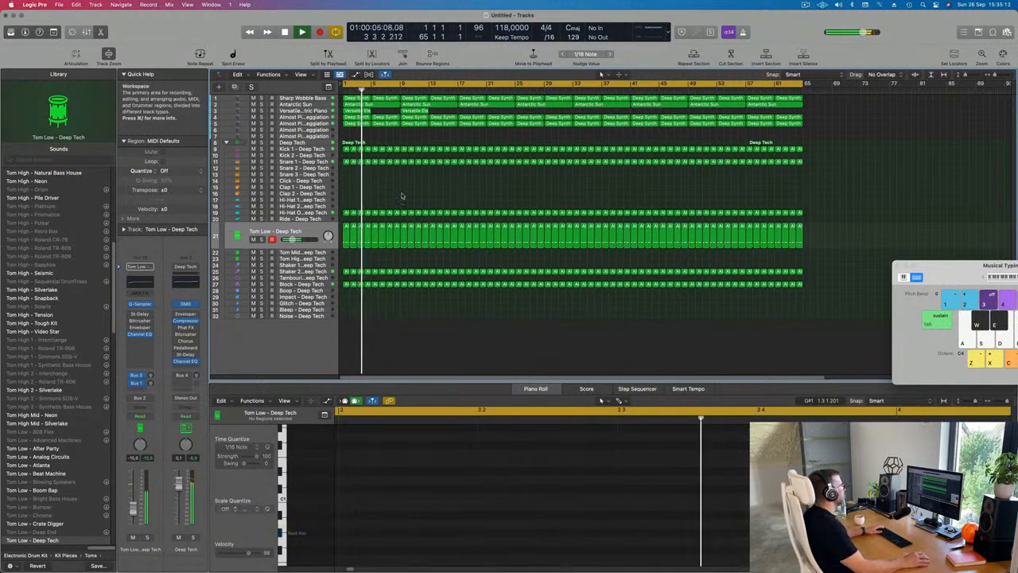
key("super+Right")
key("Return")
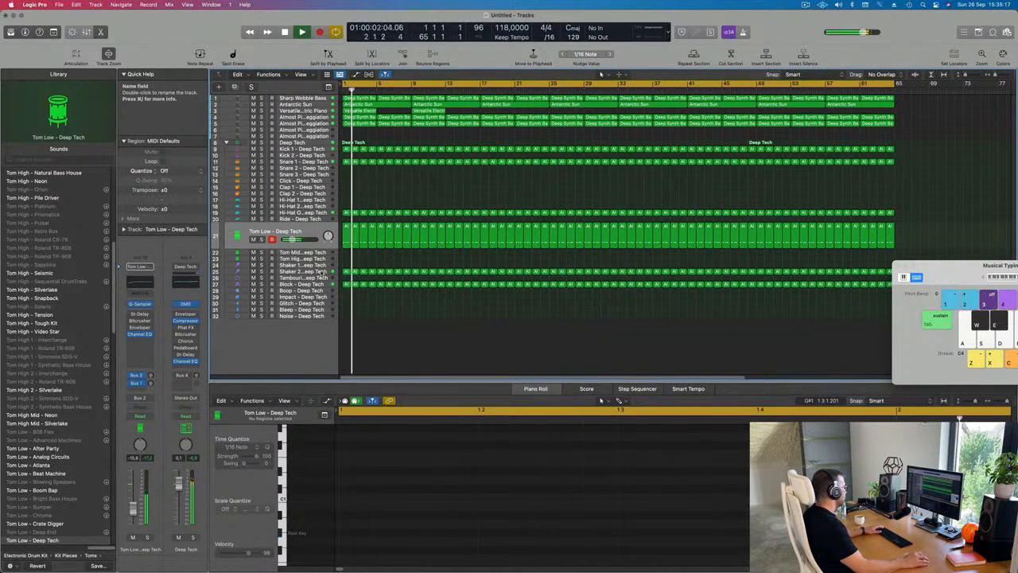
Step: Lower the Shaker 2 volume to about -36 dB and copy the Block channel's Compressor onto the Shaker 2 channel
left_click(318, 271)
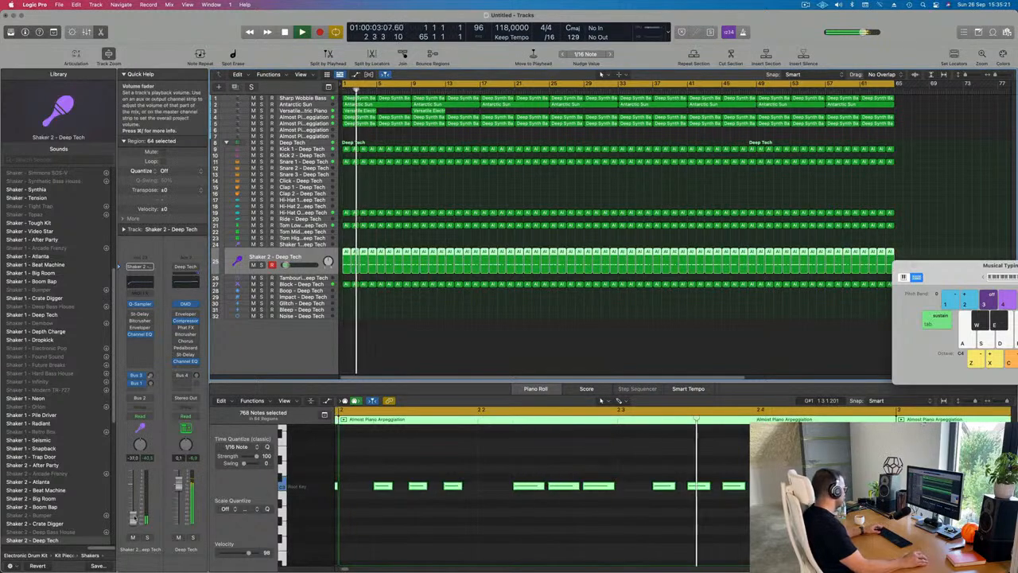
key("super+k")
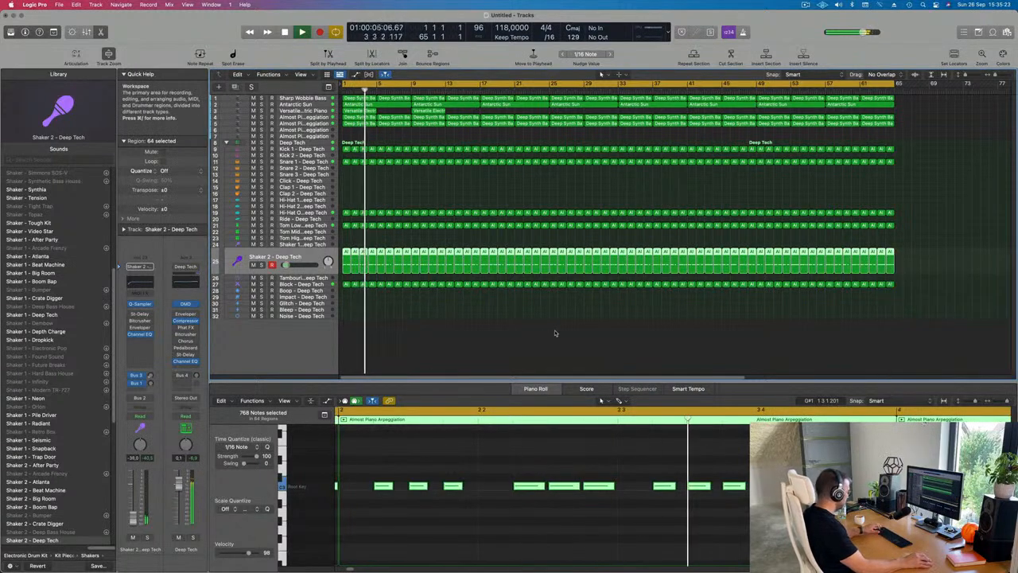
key("x")
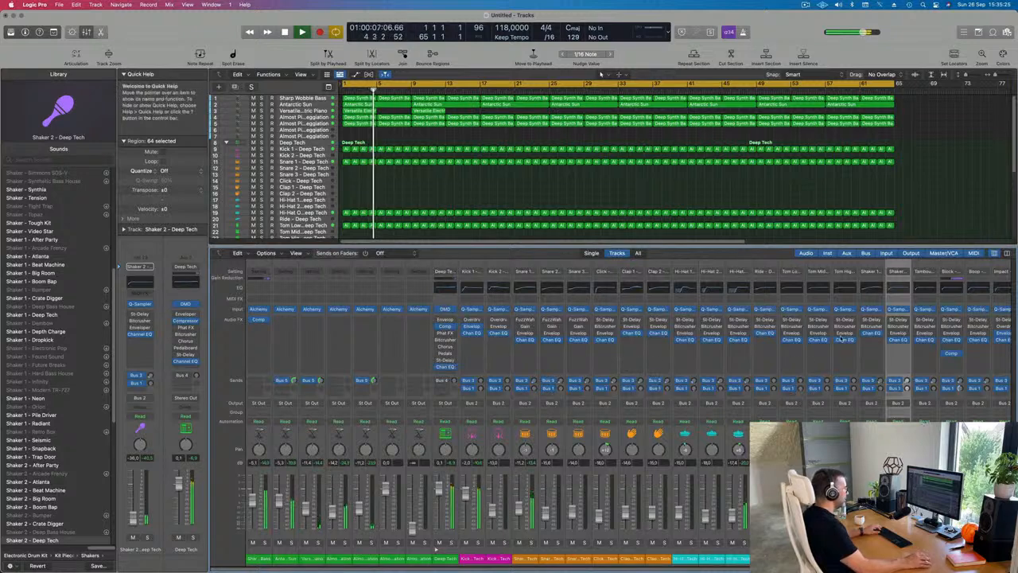
scroll(948, 352, "right", 1)
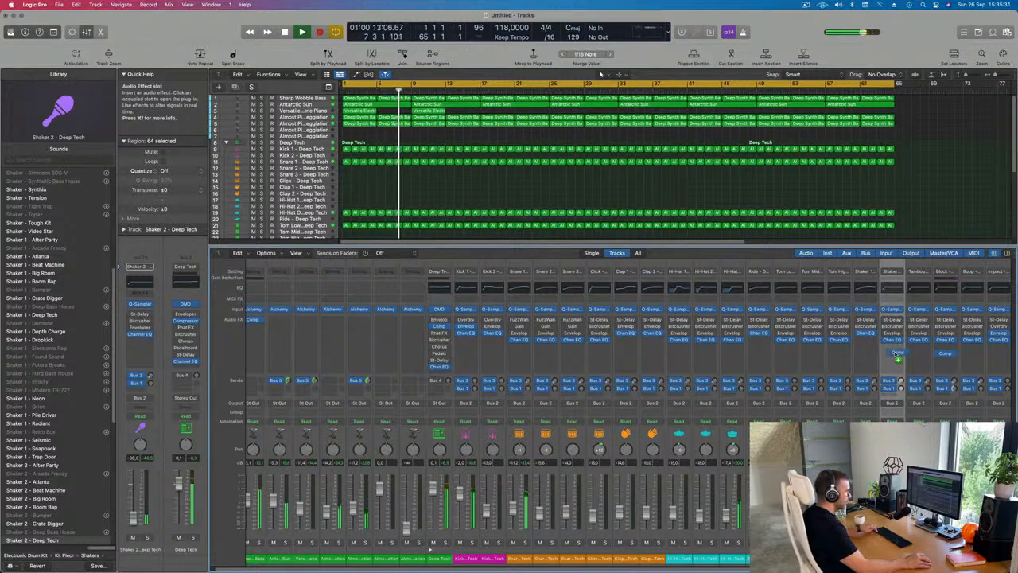
left_click(892, 352)
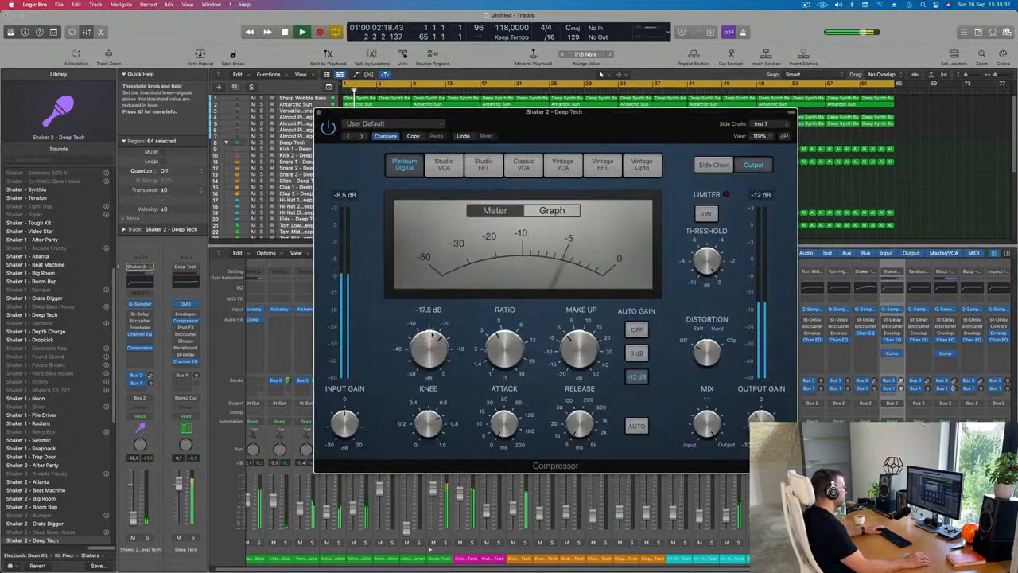
Step: Raise the Shaker 2 volume to about -30 dB and close its Compressor window
left_click(134, 515)
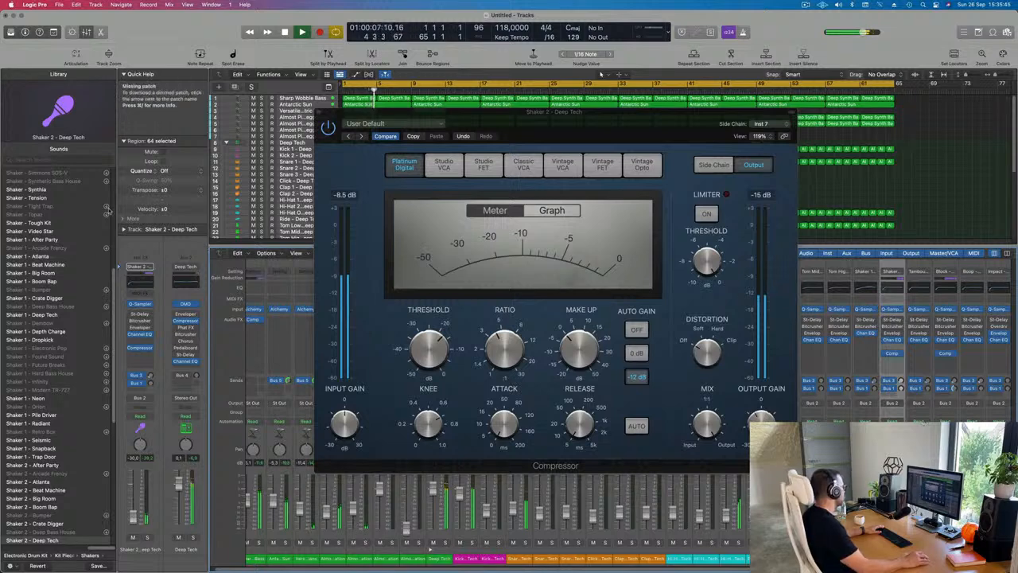
left_click_drag(328, 112, 315, 111)
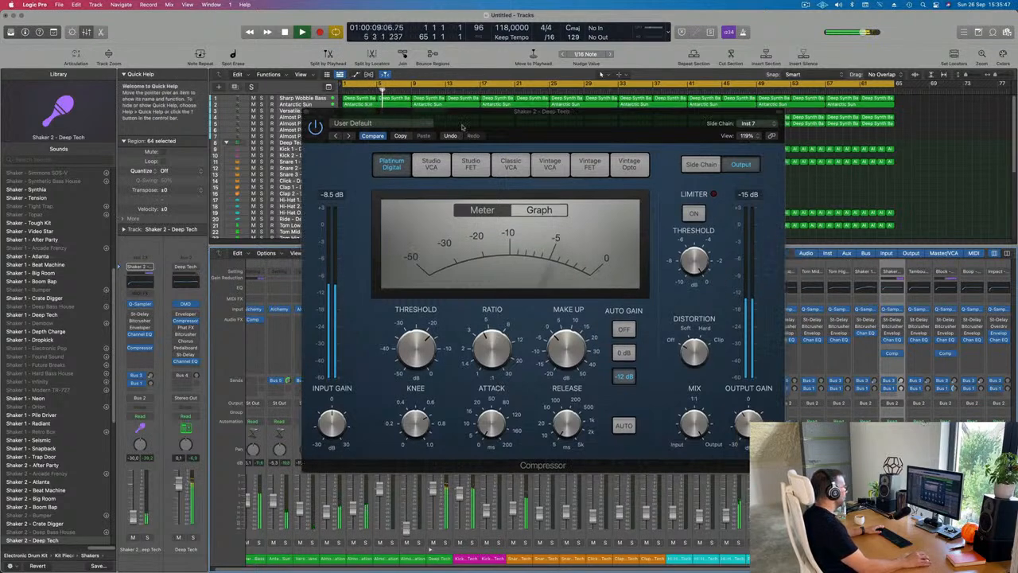
left_click(306, 112)
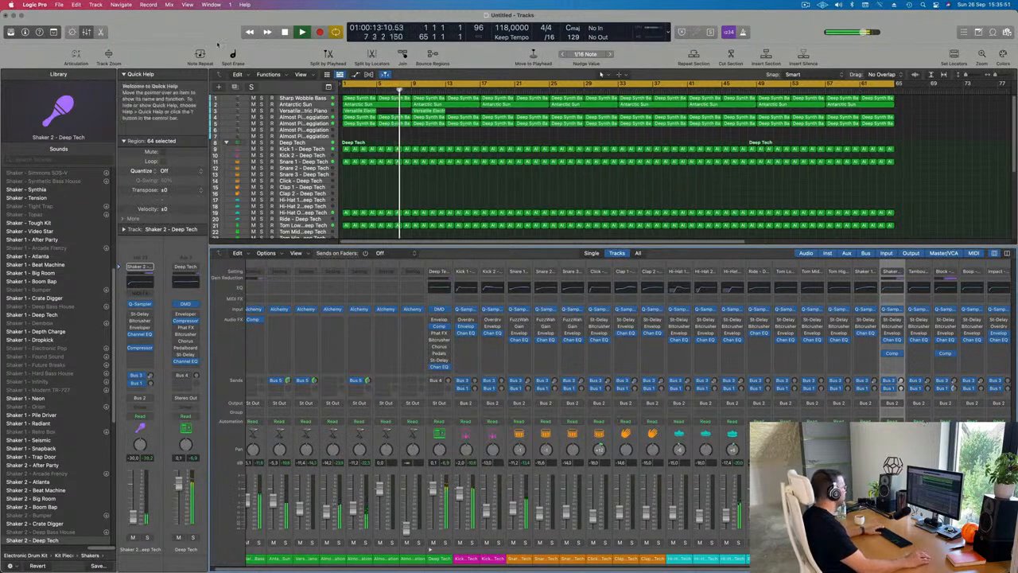
Step: Hide the mixer and clear the region selection, fitting the arrangement up to bar 65 in view
scroll(491, 183, "down", 2)
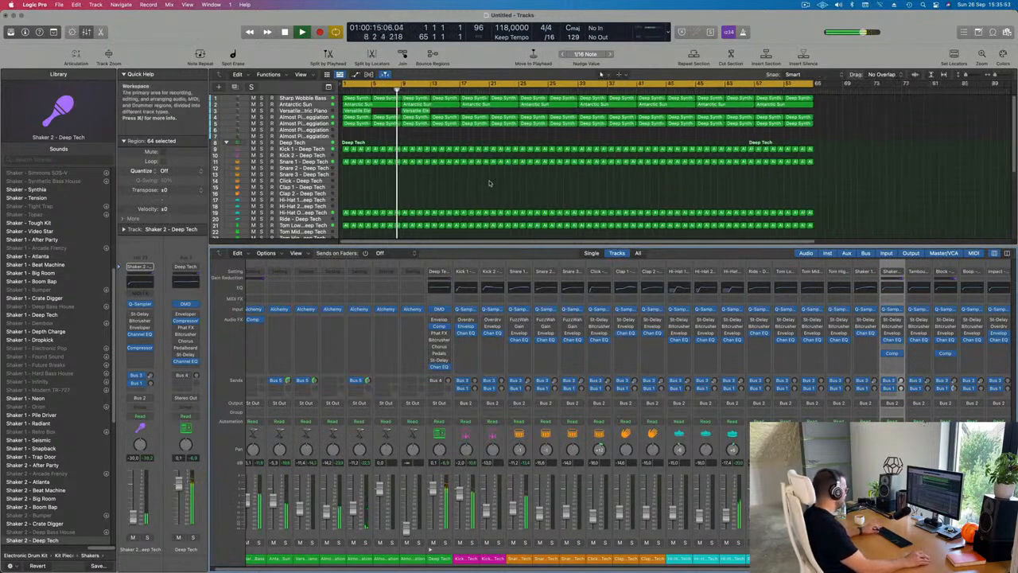
key("x")
left_click(493, 365)
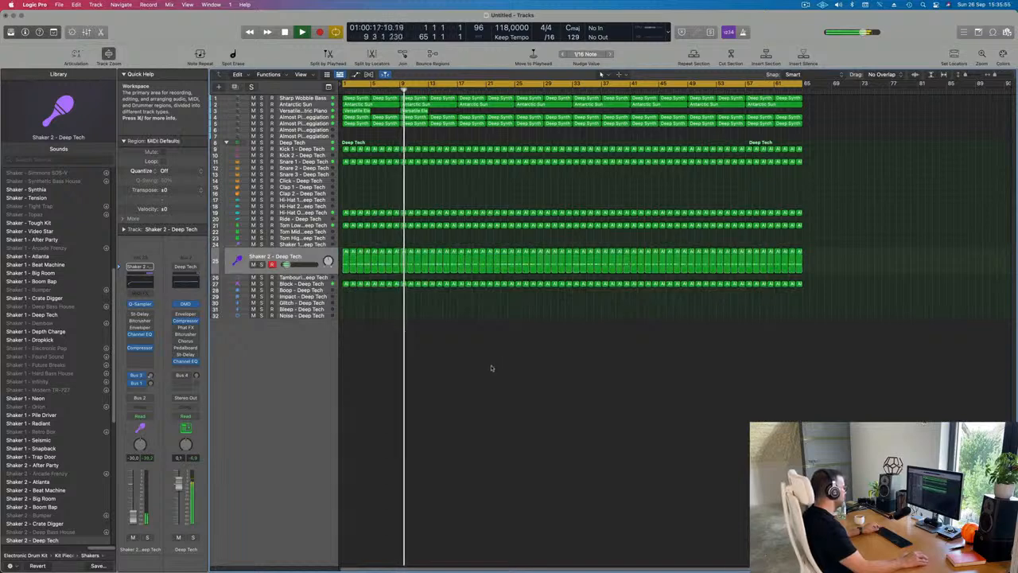
scroll(506, 368, "up", 2)
scroll(508, 367, "down", 3)
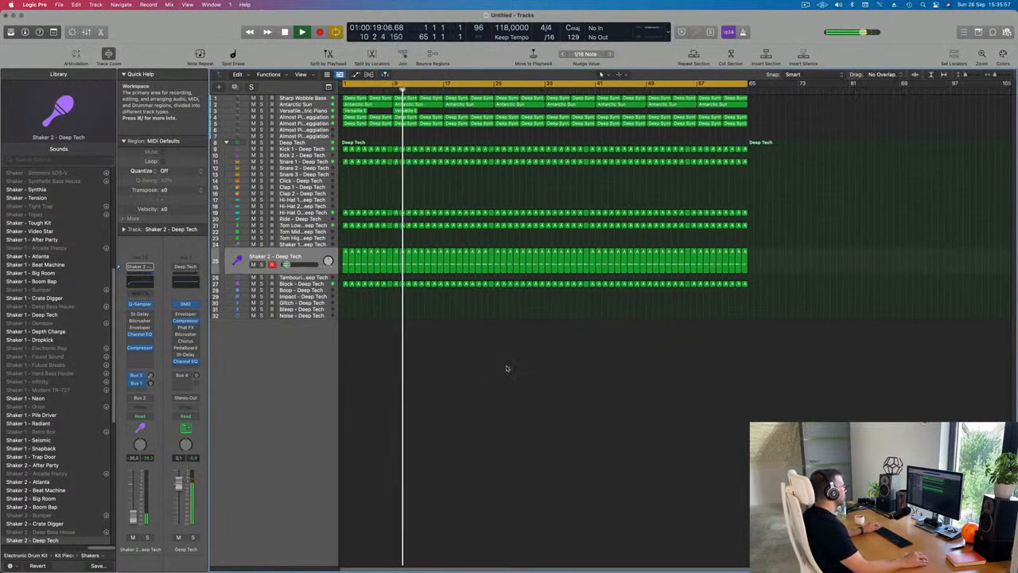
key("super+Right")
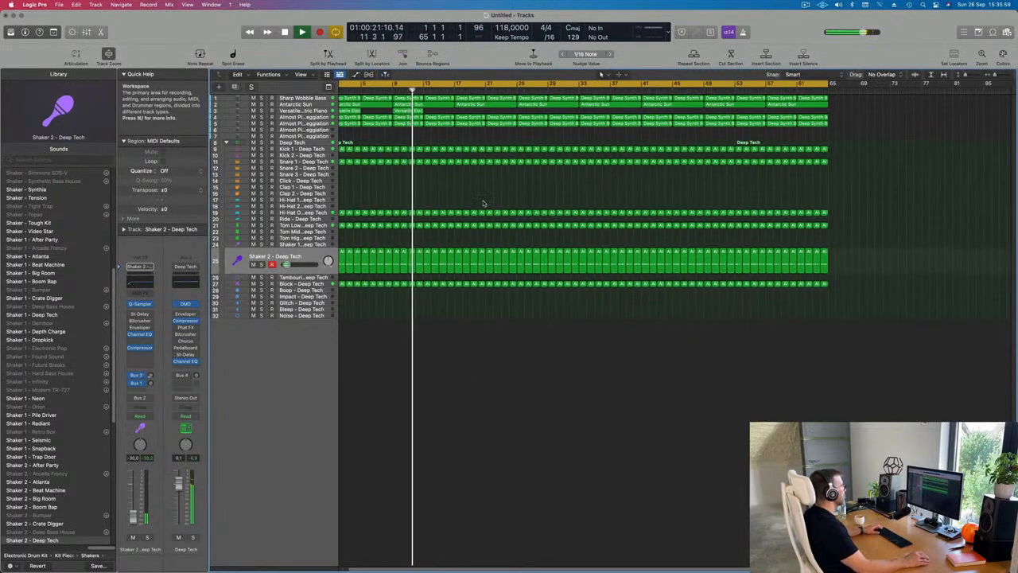
key("super+Right")
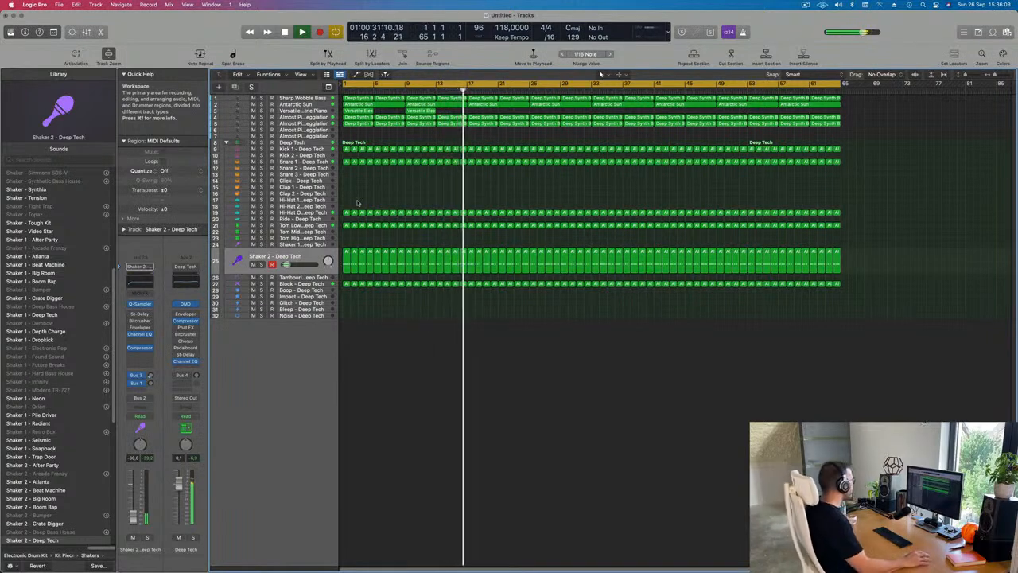
Step: Open Alchemy on the empty Almost Piano Arpeggiation track 6 and load the Soundscapes preset Dark Movements
left_click(321, 131)
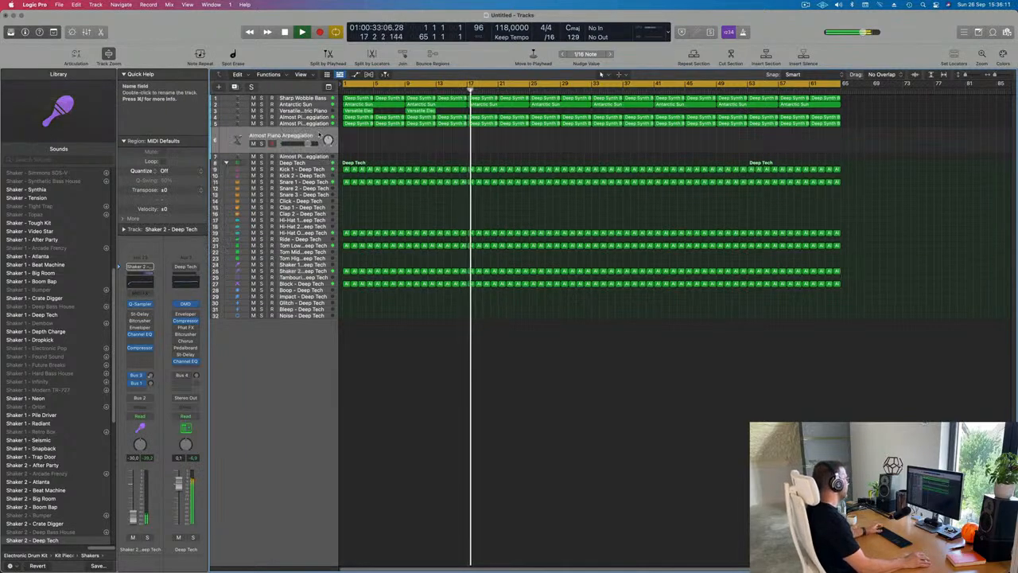
left_click(140, 366)
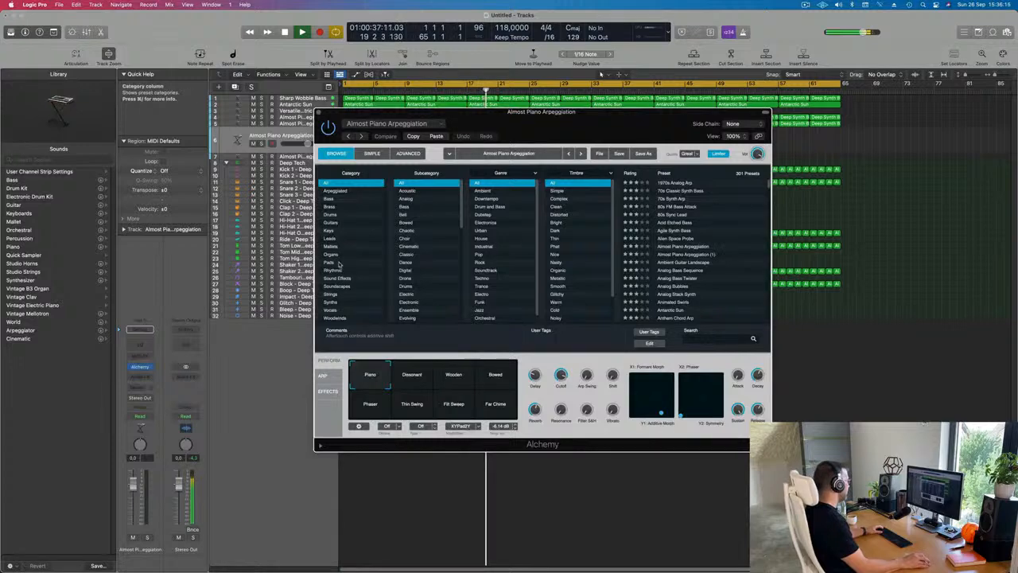
left_click(339, 287)
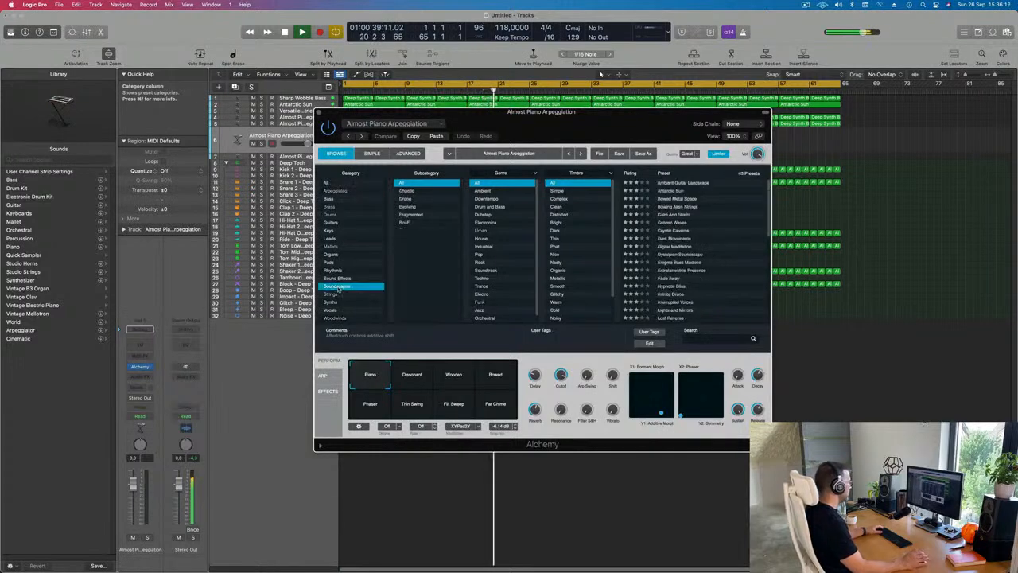
left_click_drag(640, 145, 524, 265)
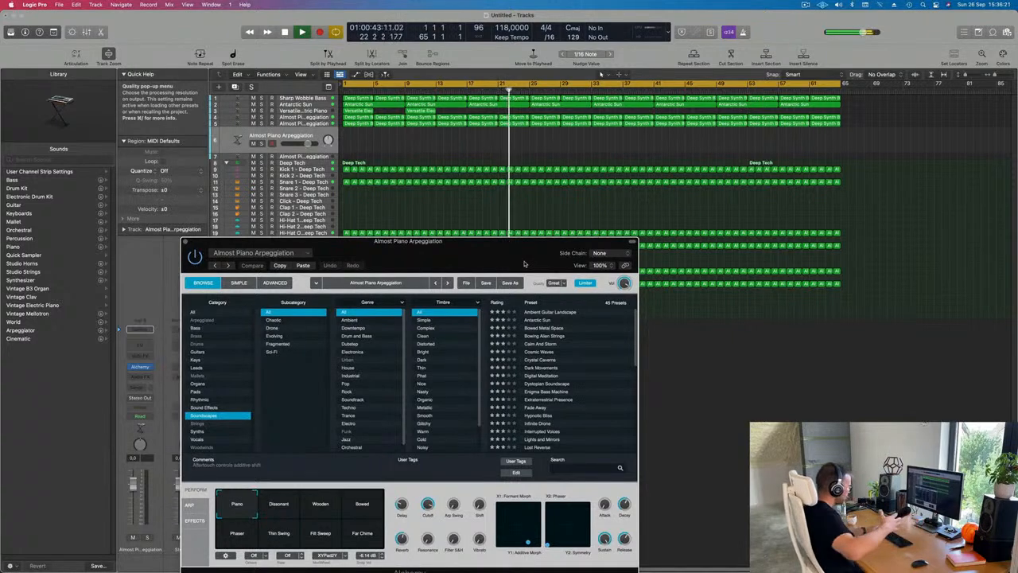
left_click_drag(525, 264, 539, 234)
left_click(578, 336)
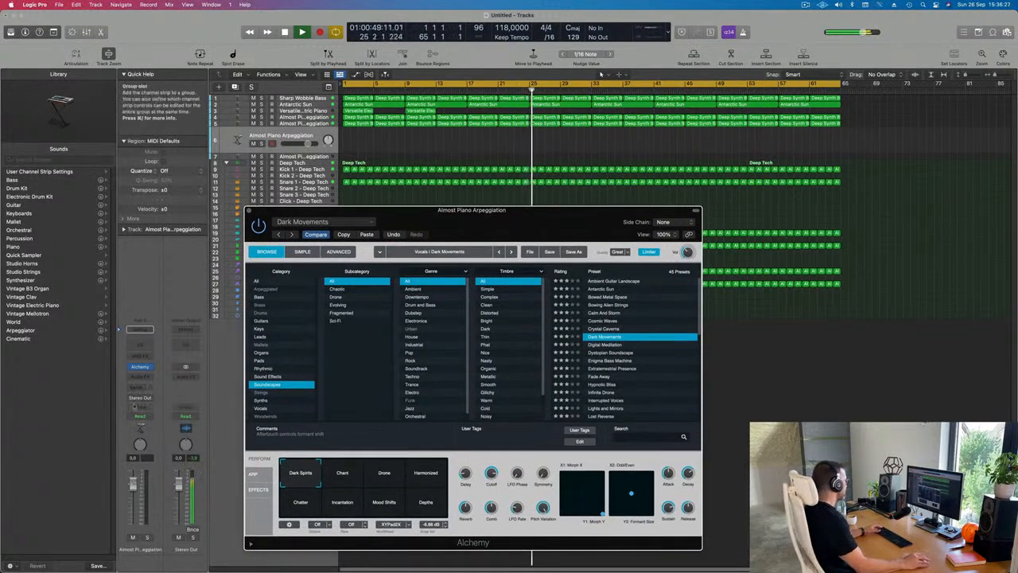
Step: Add a send to Bus 5 on the Dark Movements track and turn up its level
left_click(139, 329)
mouse_move(142, 400)
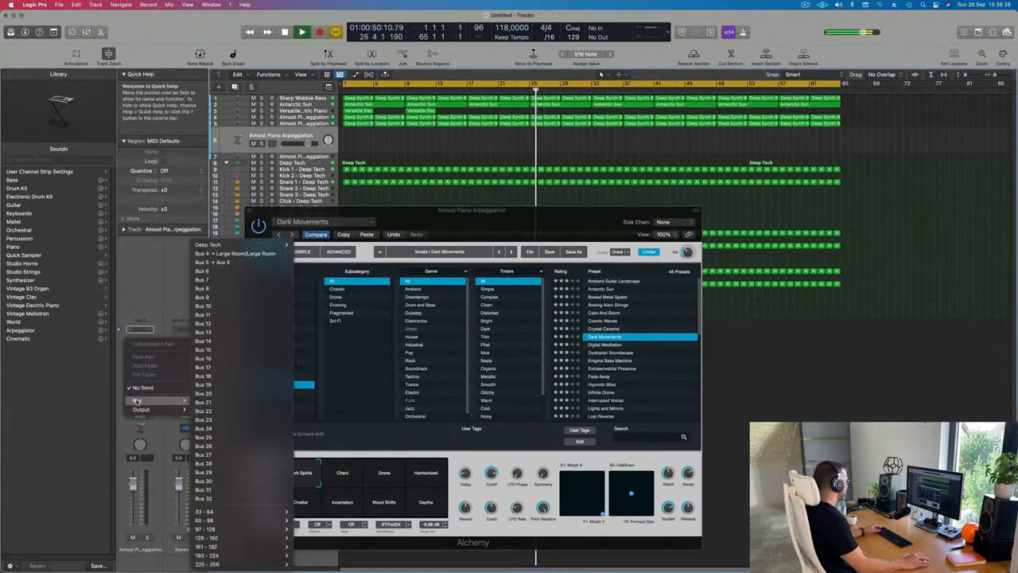
left_click(211, 261)
left_click_drag(150, 385, 150, 380)
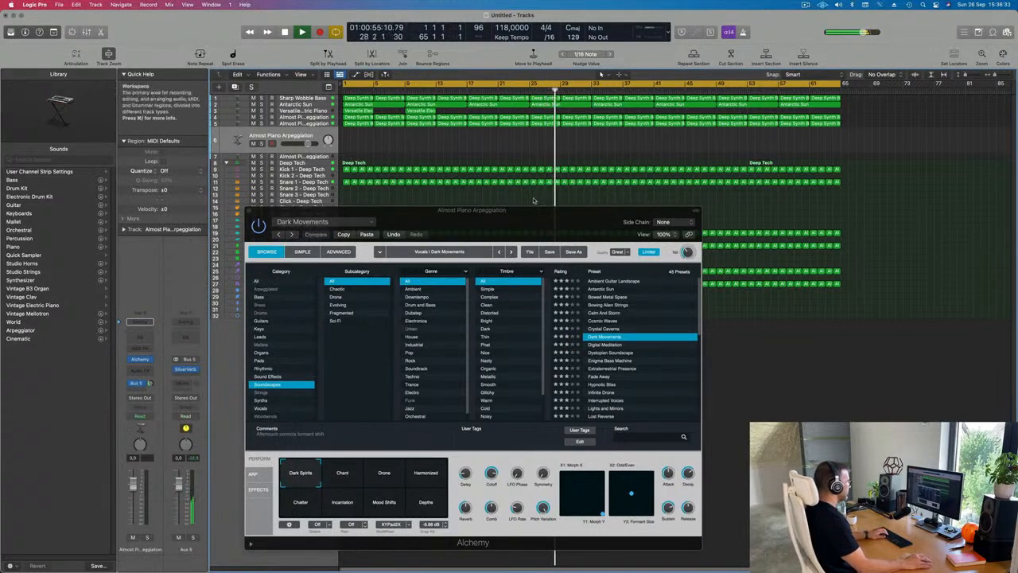
Step: Show the Musical Typing keyboard and arrange it with the Alchemy window over the tracks
left_click_drag(534, 221, 679, 136)
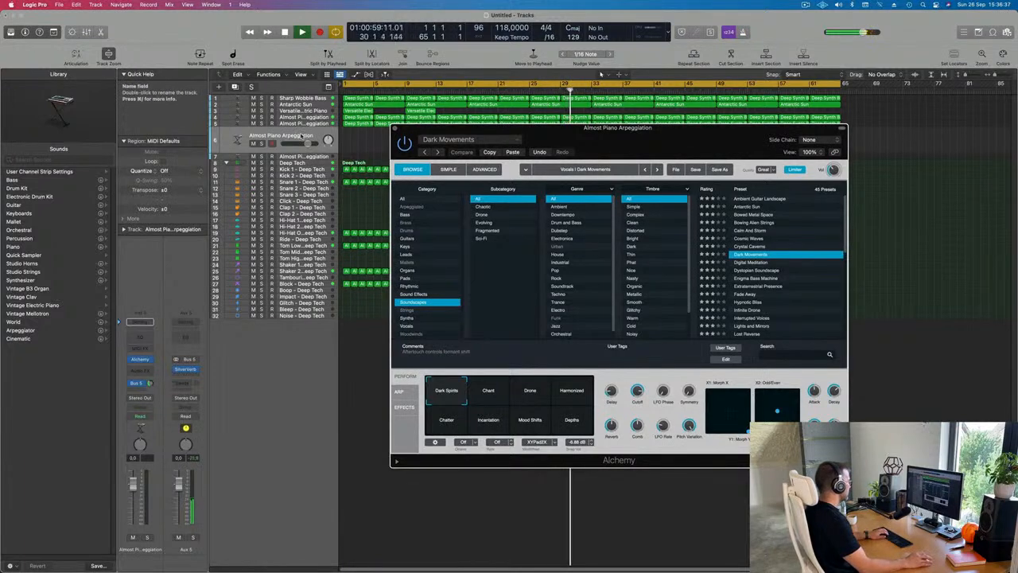
left_click_drag(451, 138, 377, 233)
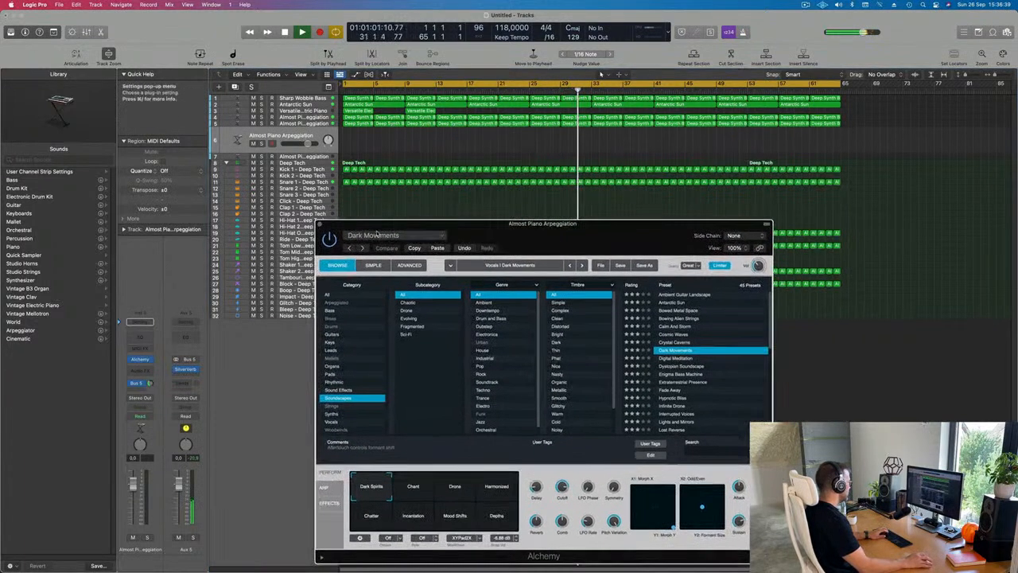
key("h")
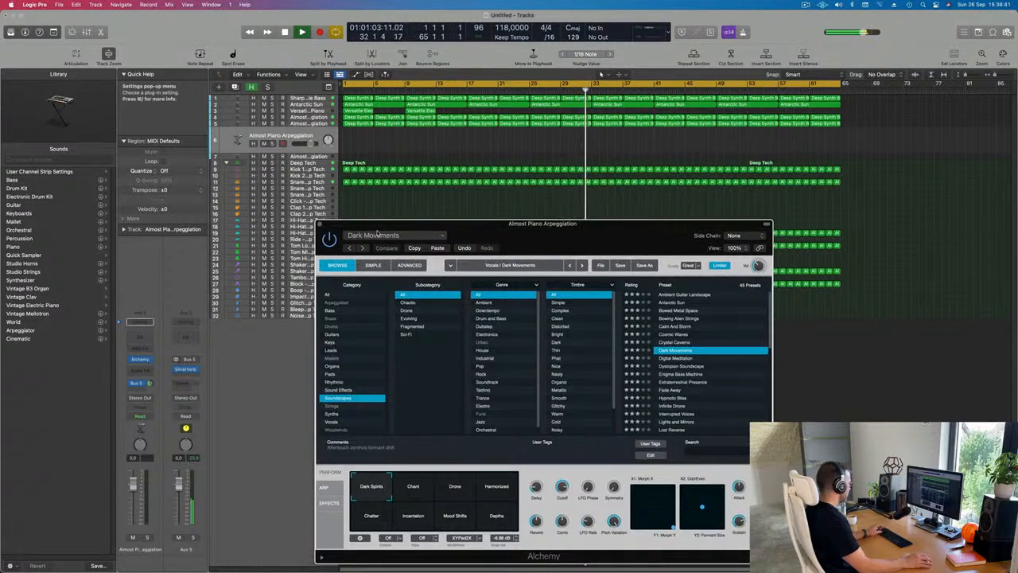
key("super+k")
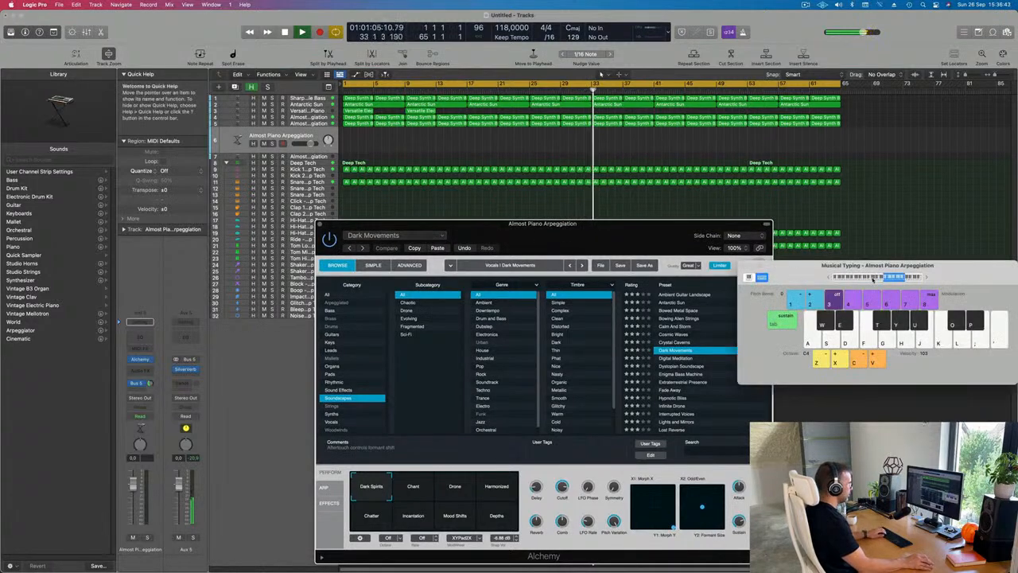
left_click_drag(867, 268, 754, 242)
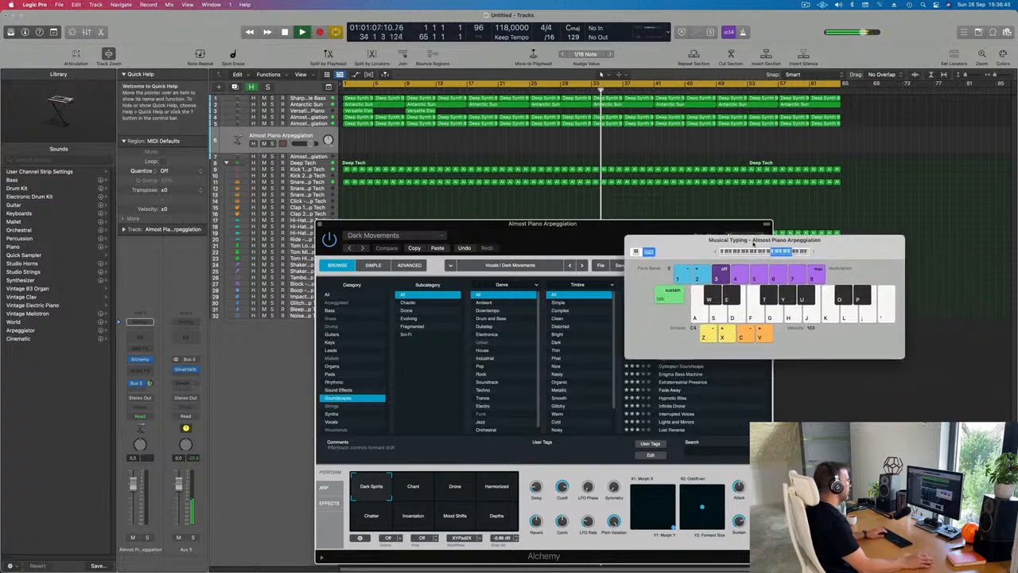
Step: Set the track's Bus 5 send to about -3.1 dB and load the Digital Meditation preset in Alchemy
left_click_drag(586, 232, 569, 171)
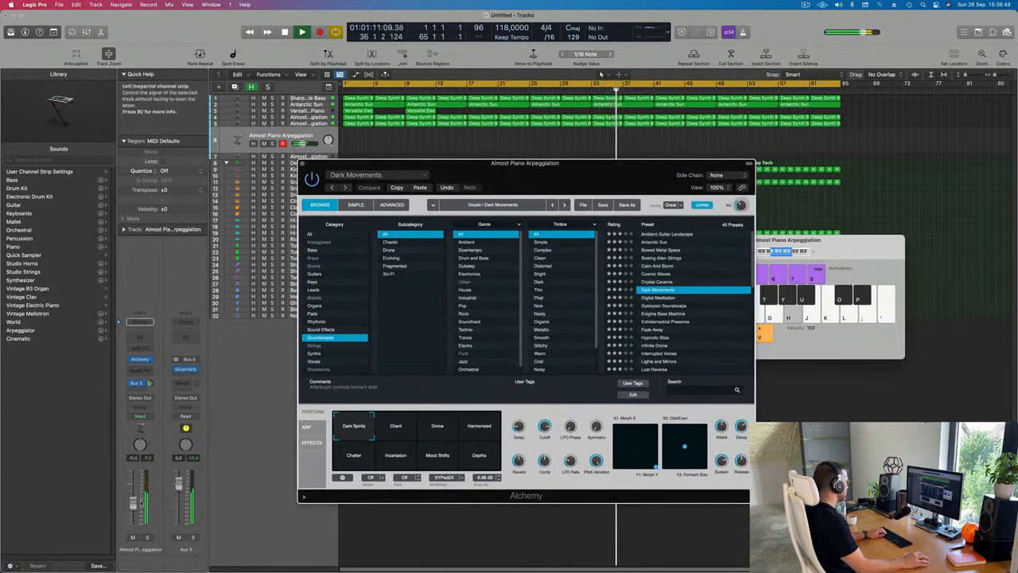
left_click_drag(149, 383, 149, 366)
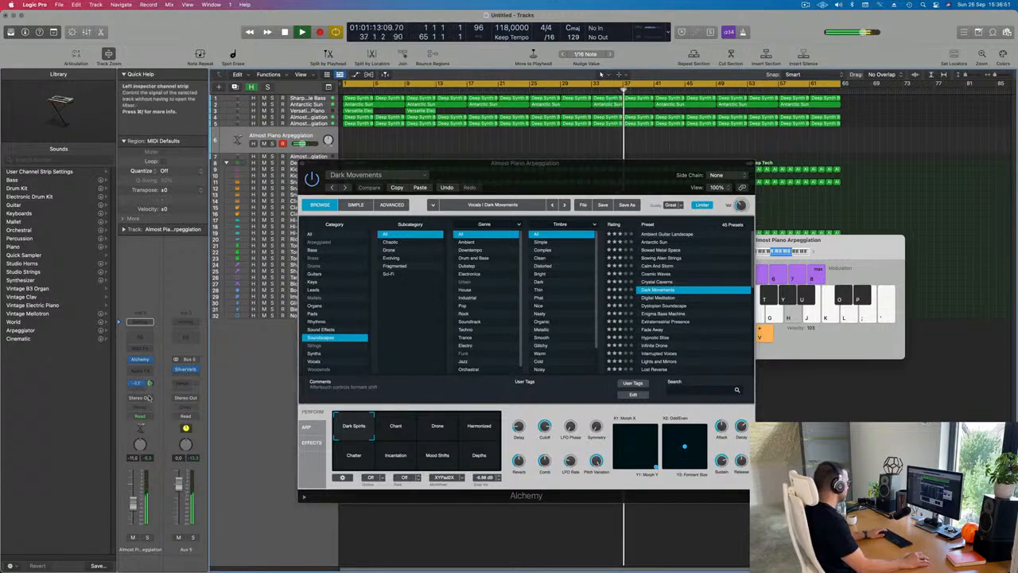
left_click(654, 298)
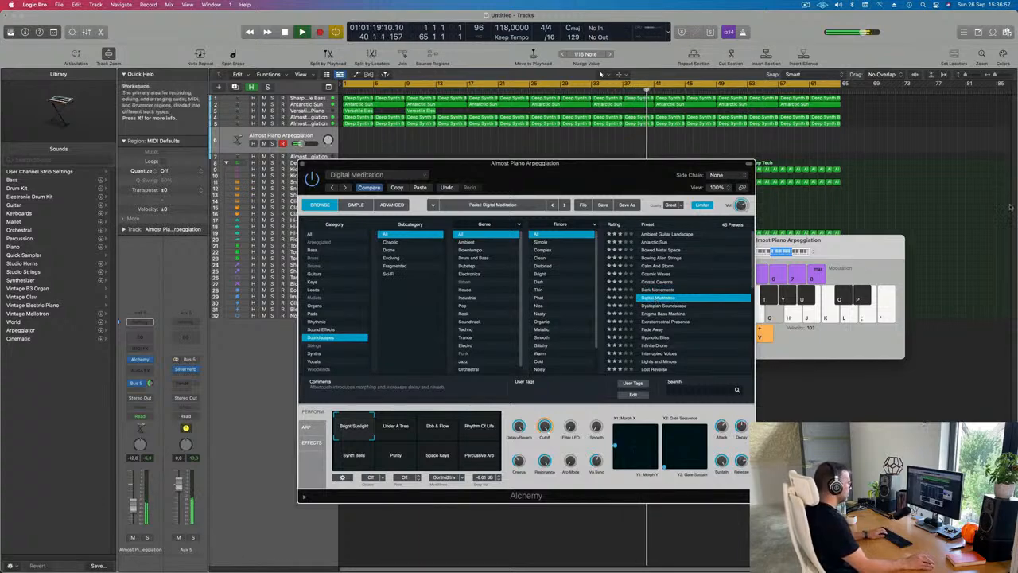
Step: Arrange the Musical Typing and Alchemy windows side by side while auditioning the Digital Meditation preset
left_click(762, 249)
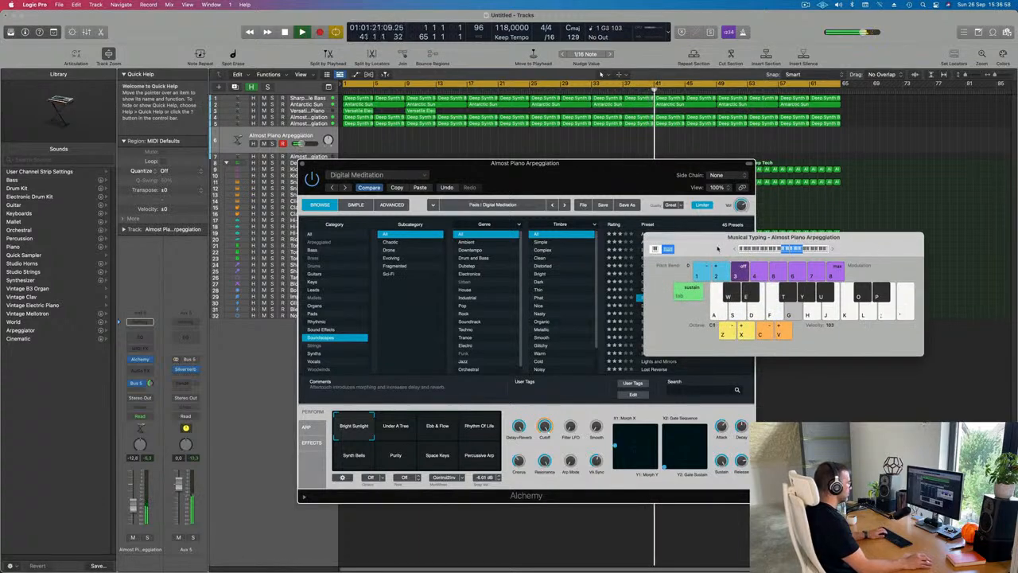
left_click_drag(735, 251, 771, 154)
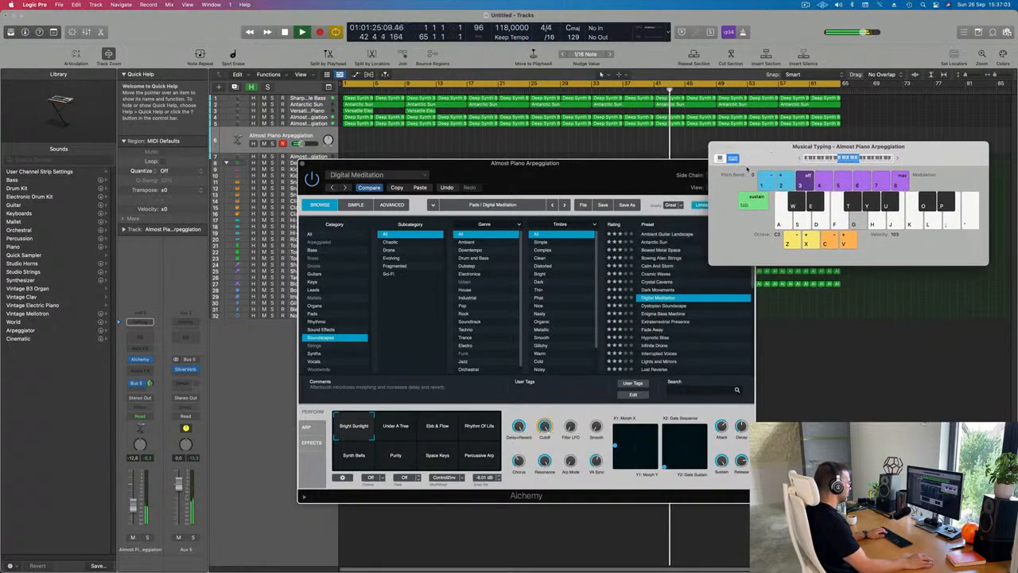
key("h")
left_click_drag(604, 179, 612, 171)
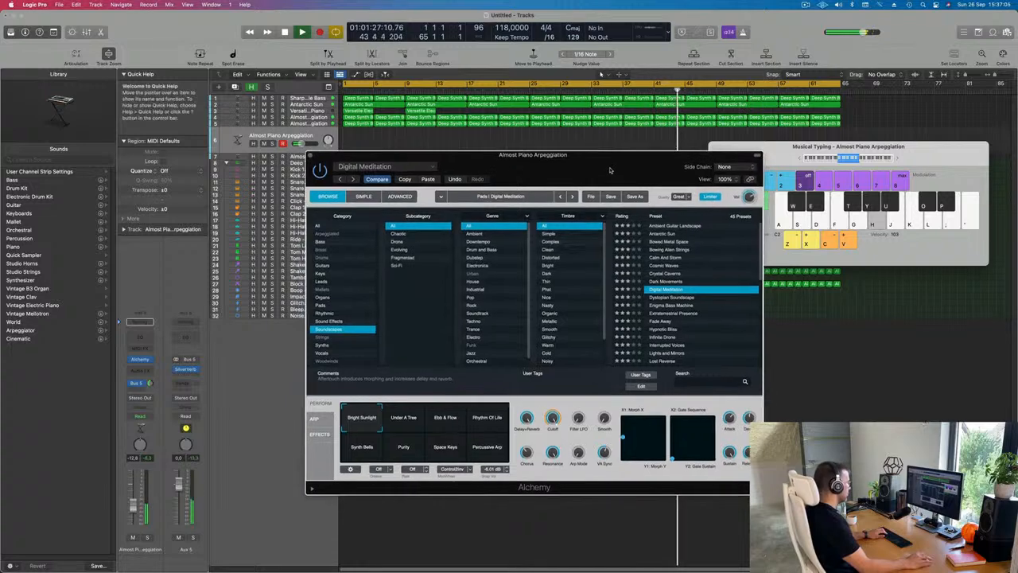
Step: Try the Dystopian Soundscape preset in Alchemy with the track volume raised to about -4.6 dB
left_click(671, 297)
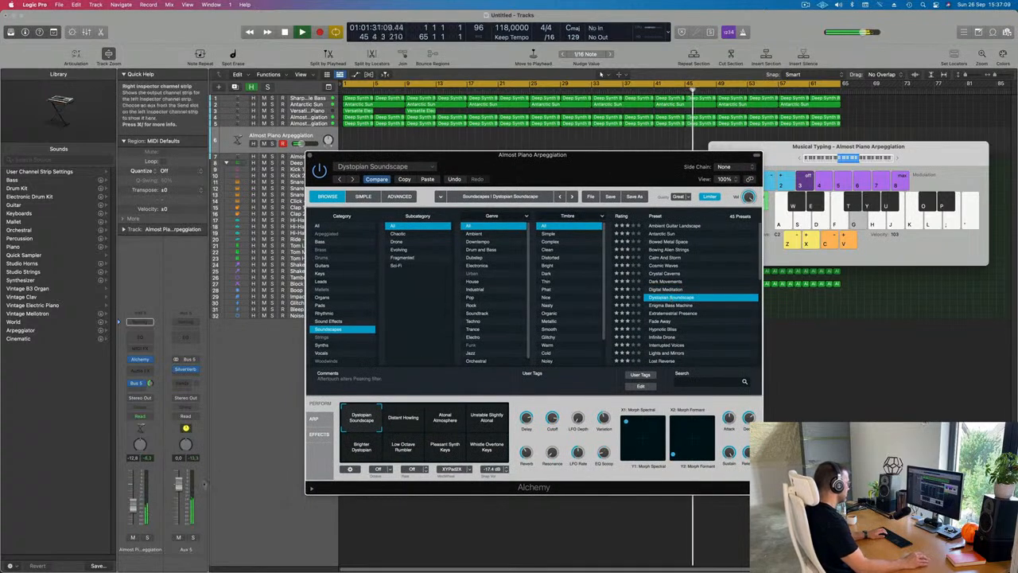
left_click(135, 499)
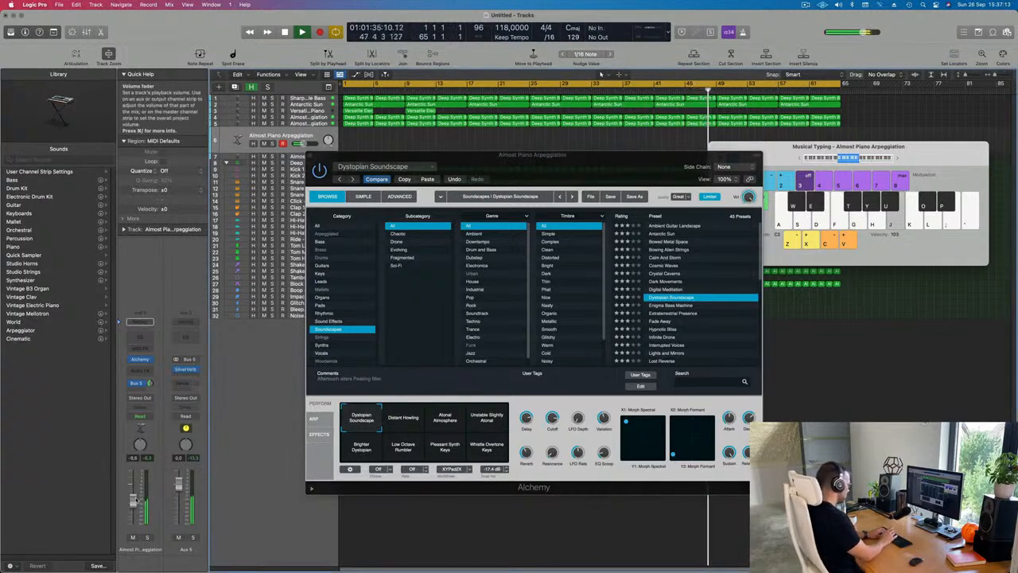
key("apostrophe")
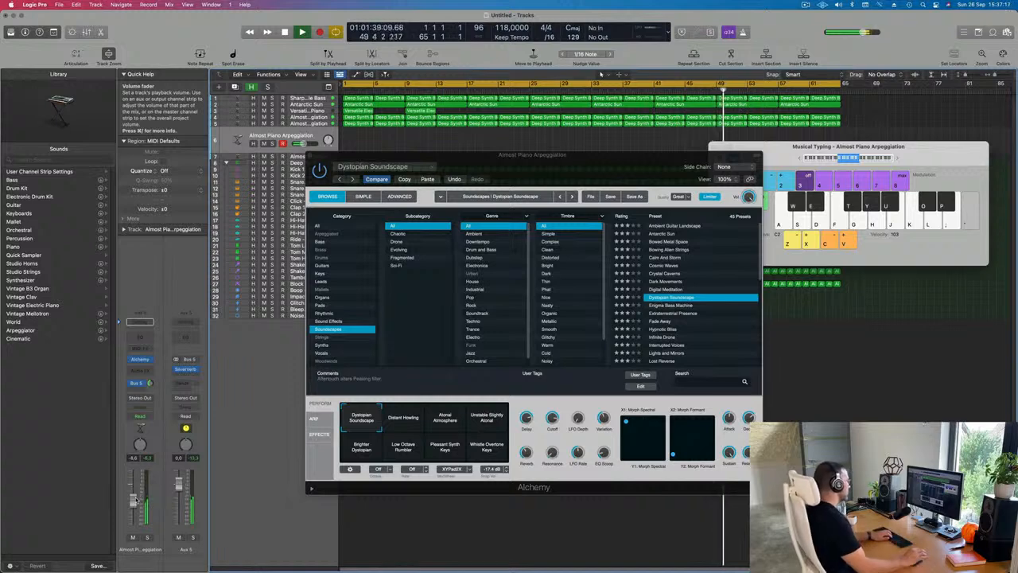
key("l")
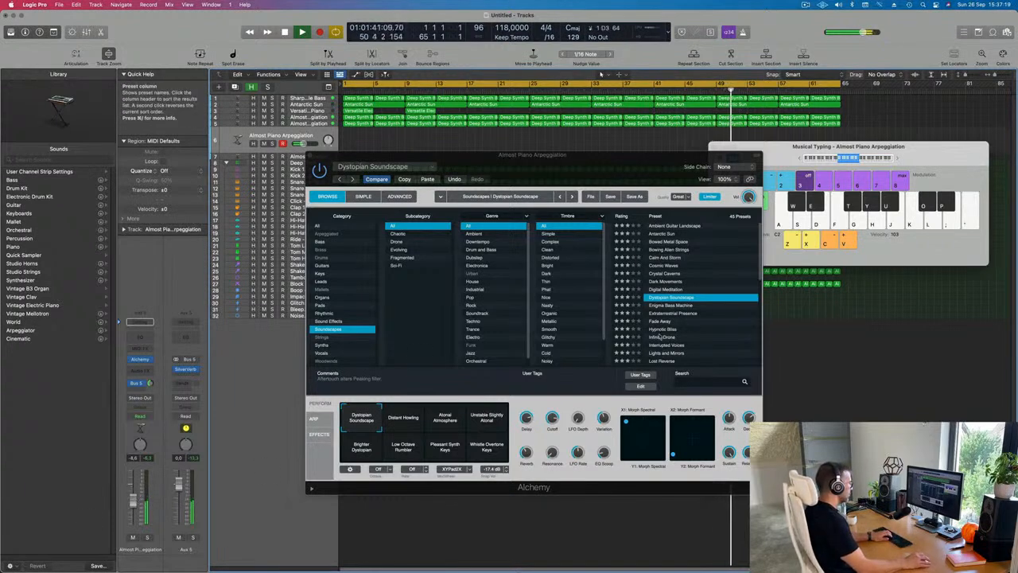
Step: Load the Hypnotic Bliss preset in Alchemy and raise the track volume to about -1.0 dB
left_click(663, 329)
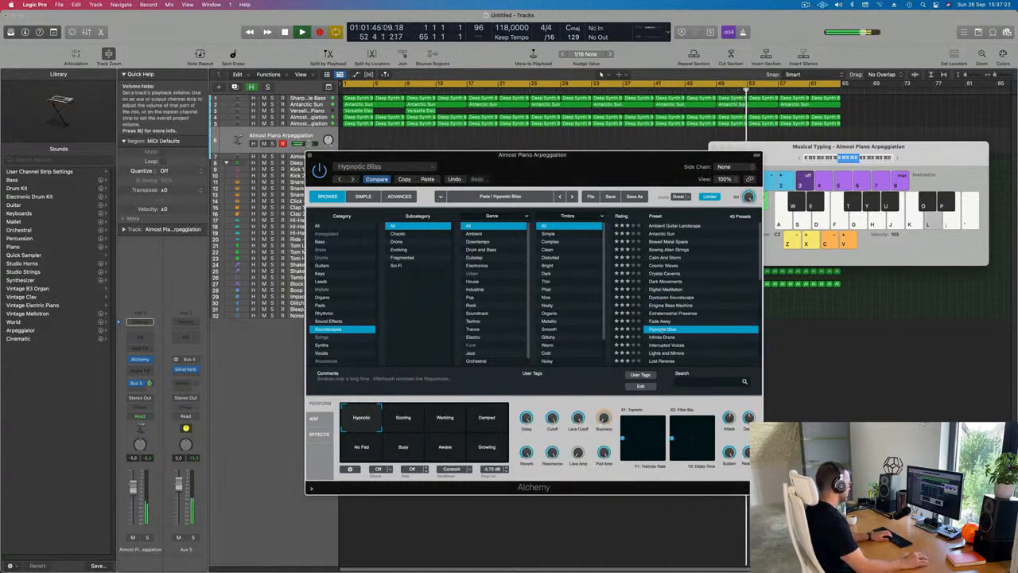
left_click_drag(133, 485, 132, 480)
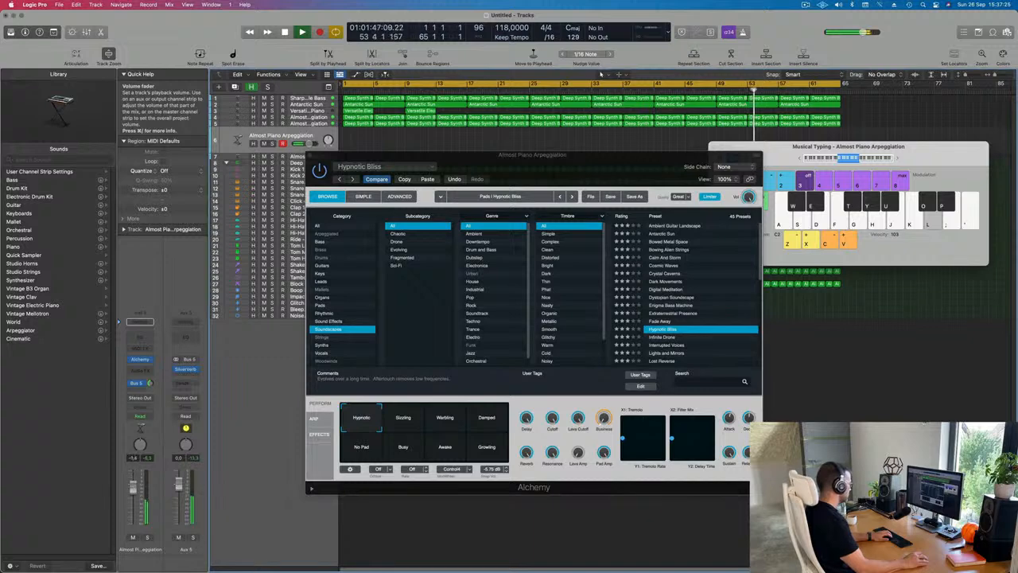
key(";")
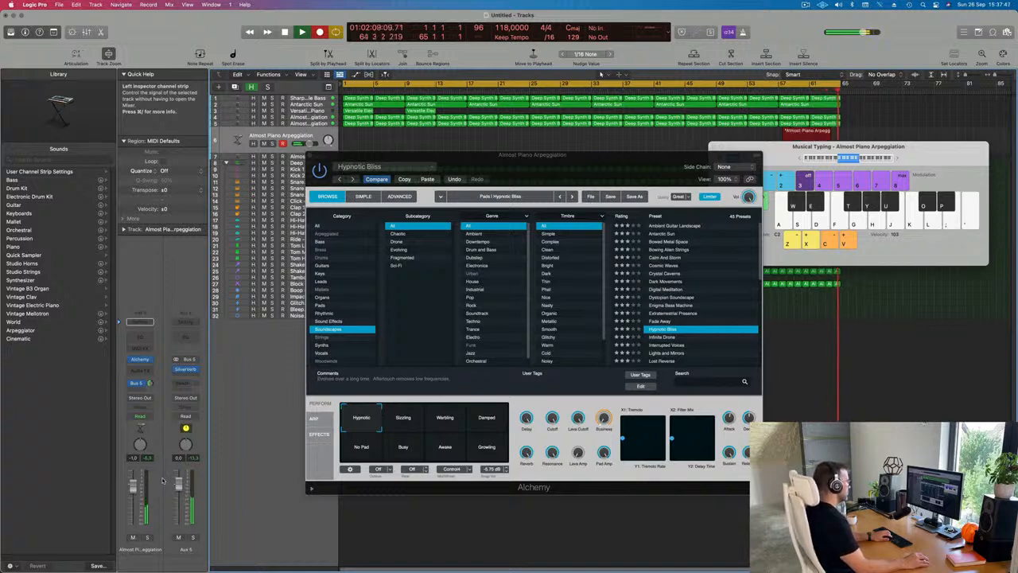
Step: Record a slow pad part on track 6 from bar 1 to about bar 10, with the Alchemy window moved below the tracks
key("space")
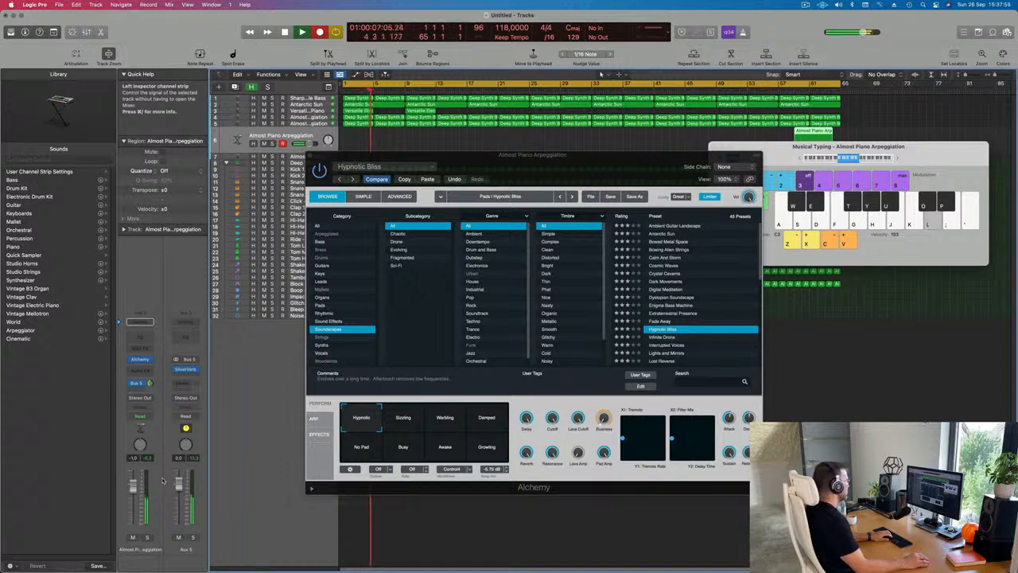
key("semicolon")
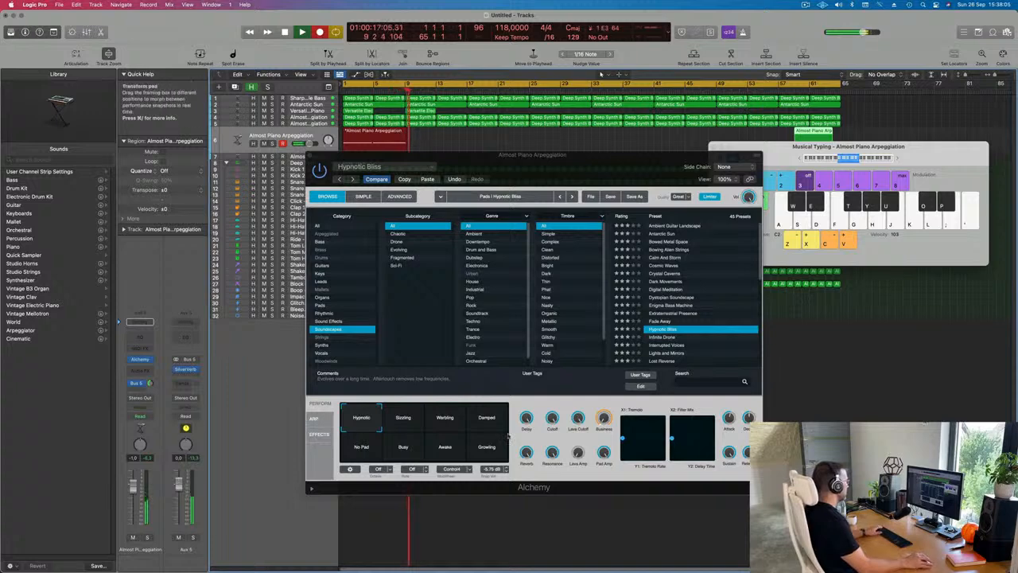
left_click_drag(557, 173, 745, 407)
key("space")
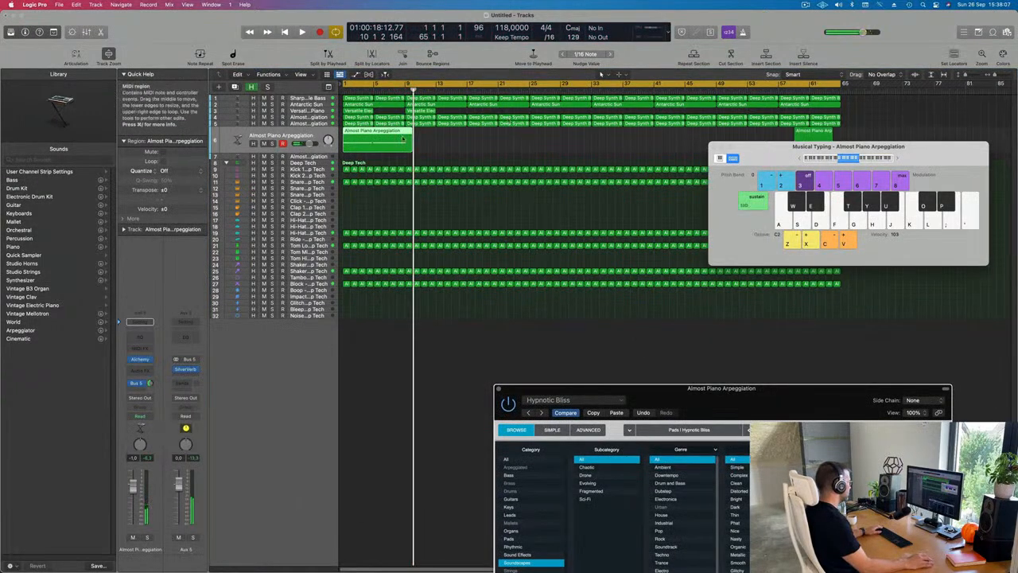
Step: Split the recorded pad region at bar 9, splitting the crossing notes, and remove the leftover tail
double_click(404, 137, "super")
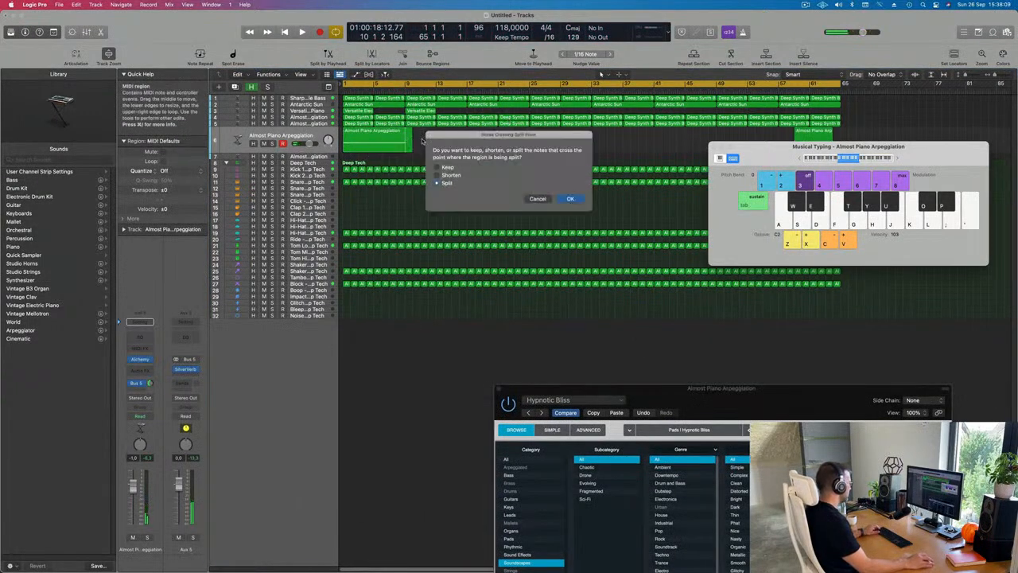
left_click(569, 198)
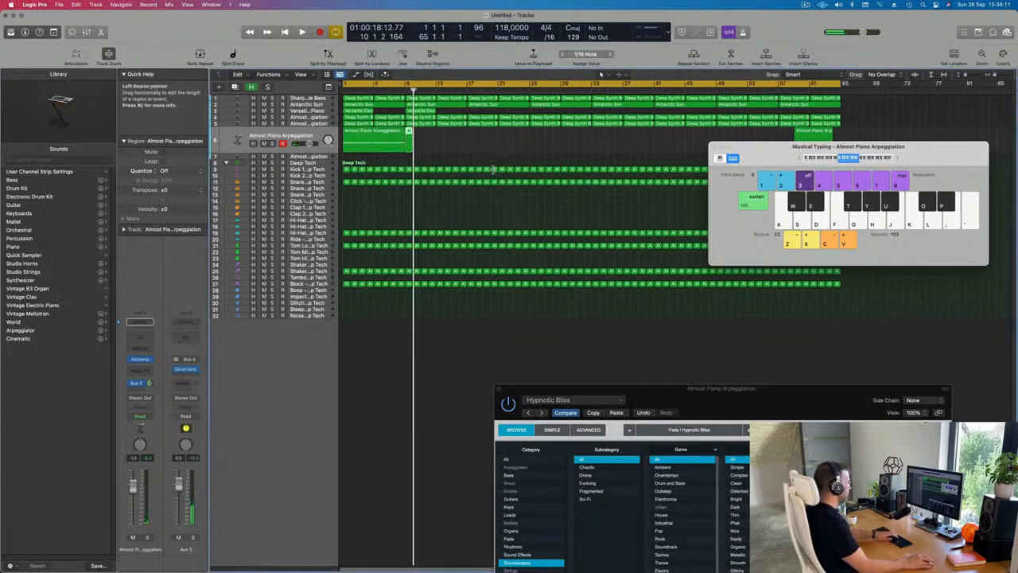
Step: Open the pad region in the Piano Roll and align its two long notes to start at bars 1 and 5
double_click(372, 137)
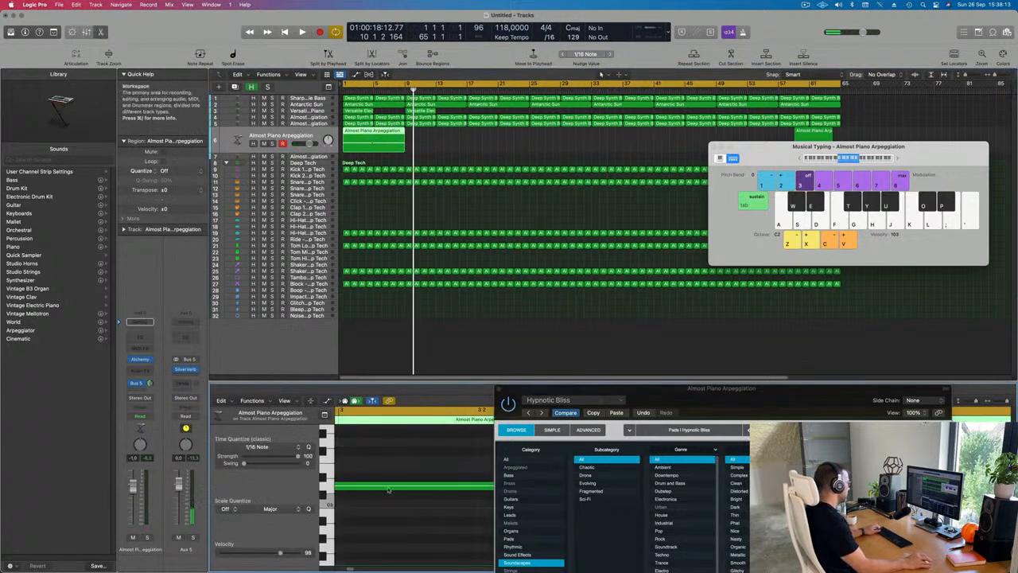
left_click_drag(685, 405, 759, 407)
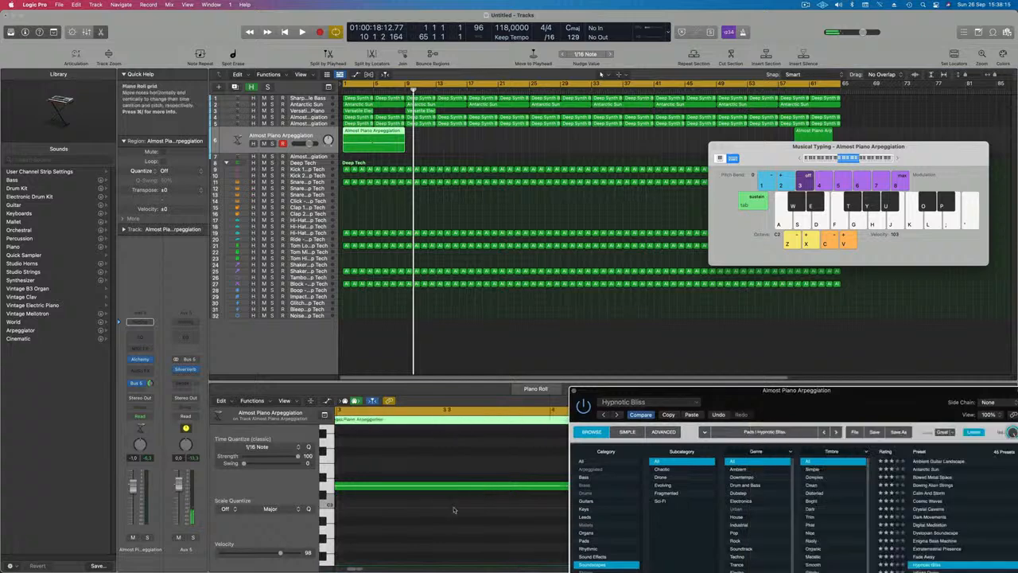
left_click(424, 525)
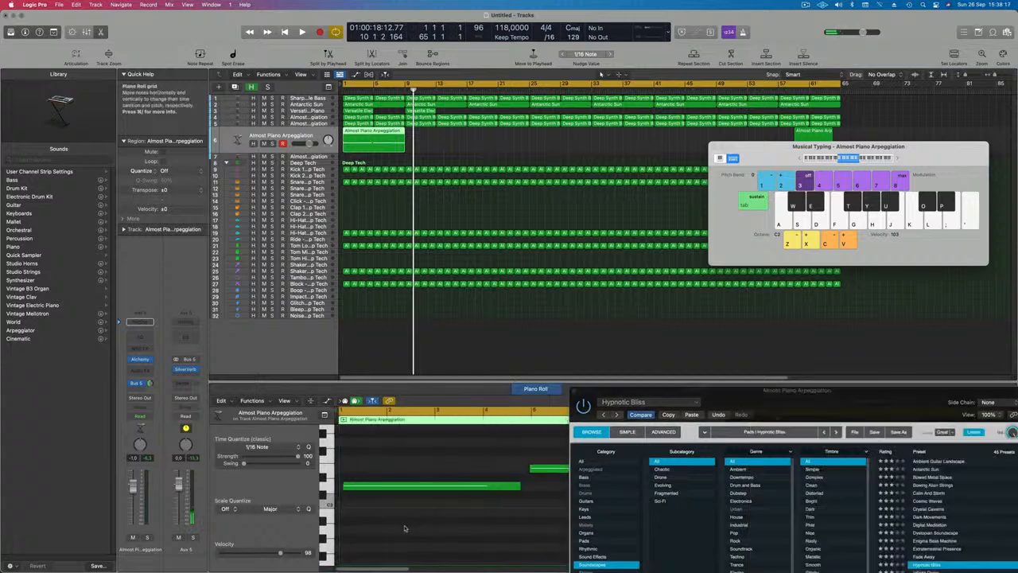
key("super+a")
left_click(390, 484)
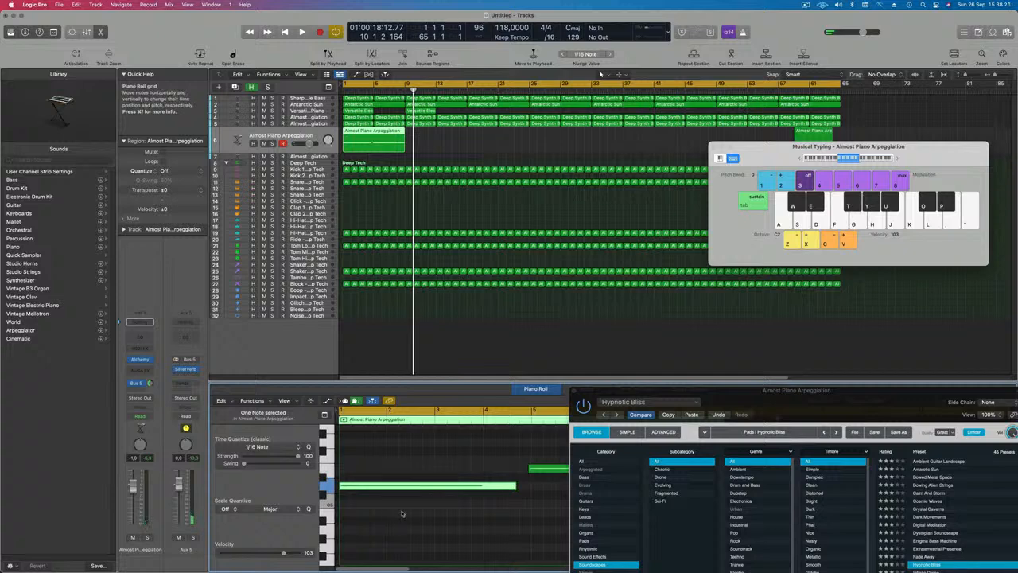
left_click(519, 454)
left_click_drag(474, 452, 579, 523)
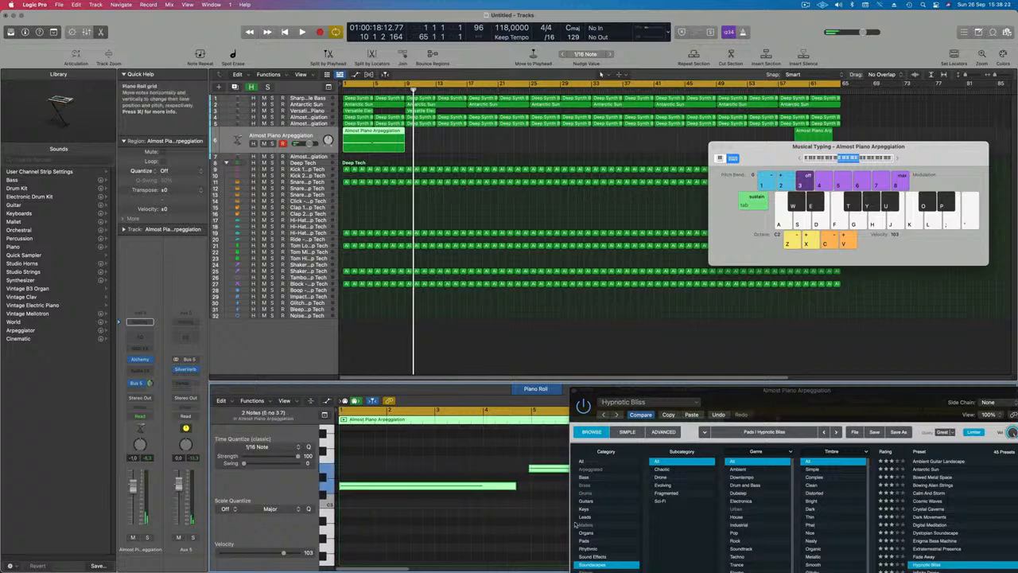
left_click(550, 470)
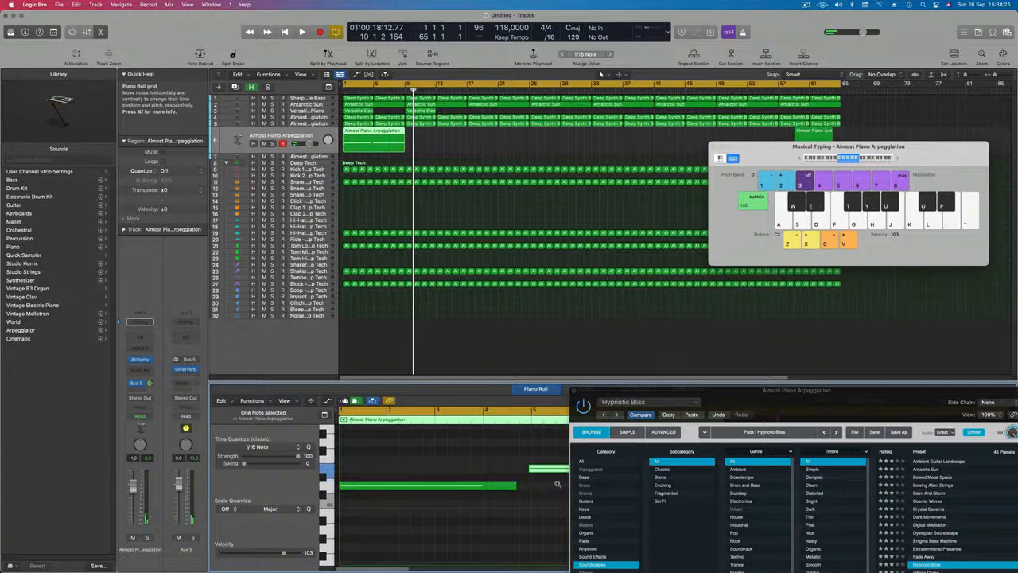
Step: Close the Alchemy window and solo the pad track during playback from the start
key("space")
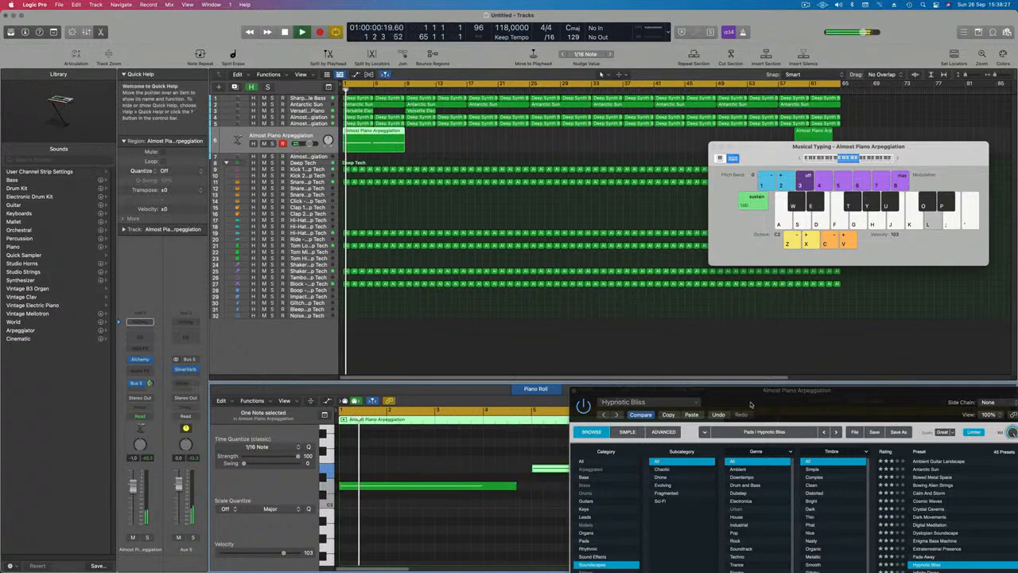
left_click_drag(578, 390, 447, 276)
left_click(446, 276)
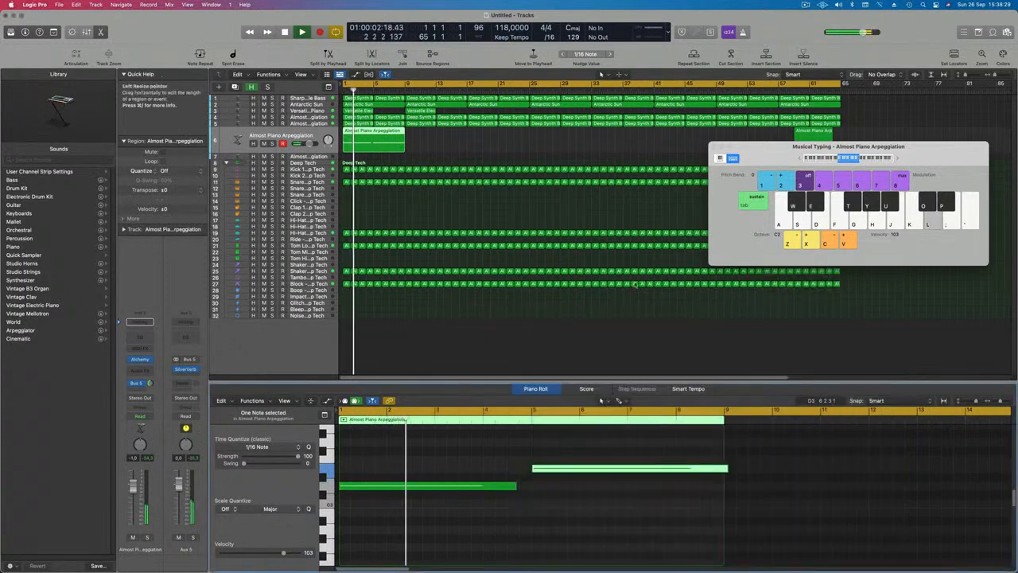
key("s")
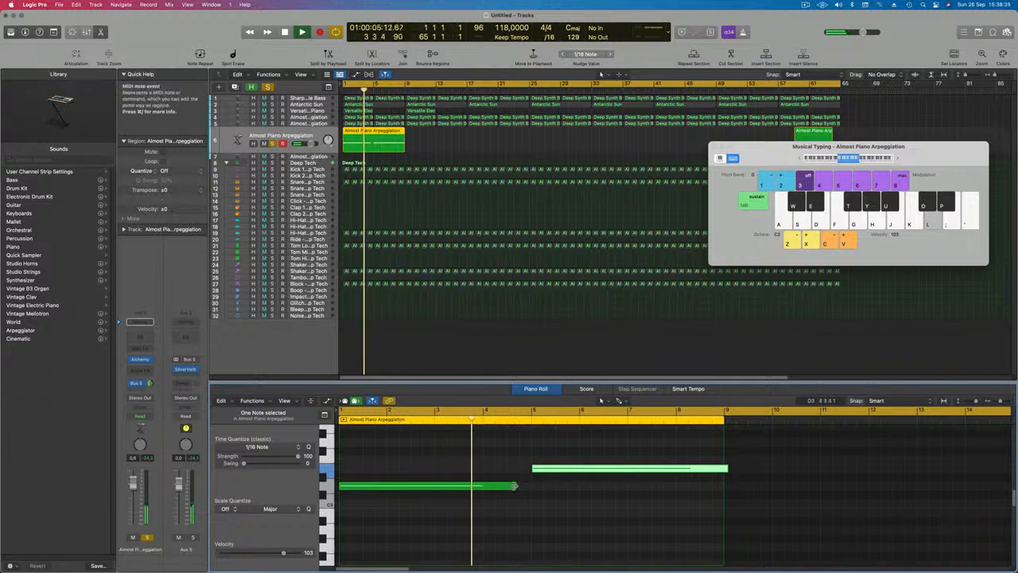
Step: Lengthen the first pad note to end at bar 5 and trim the second to end at bar 9
left_click_drag(514, 486, 529, 487)
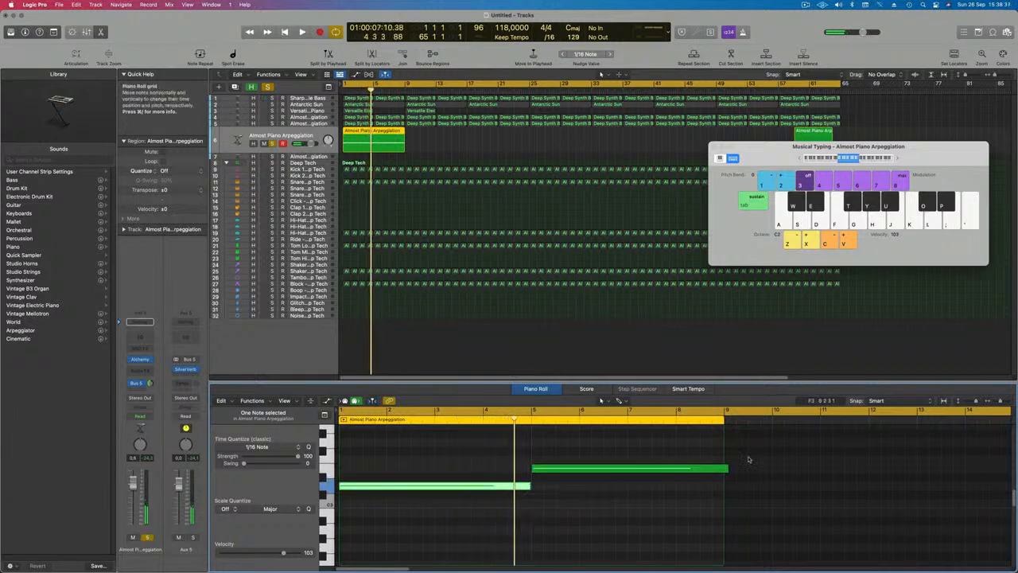
left_click_drag(727, 470, 723, 469)
left_click(641, 507)
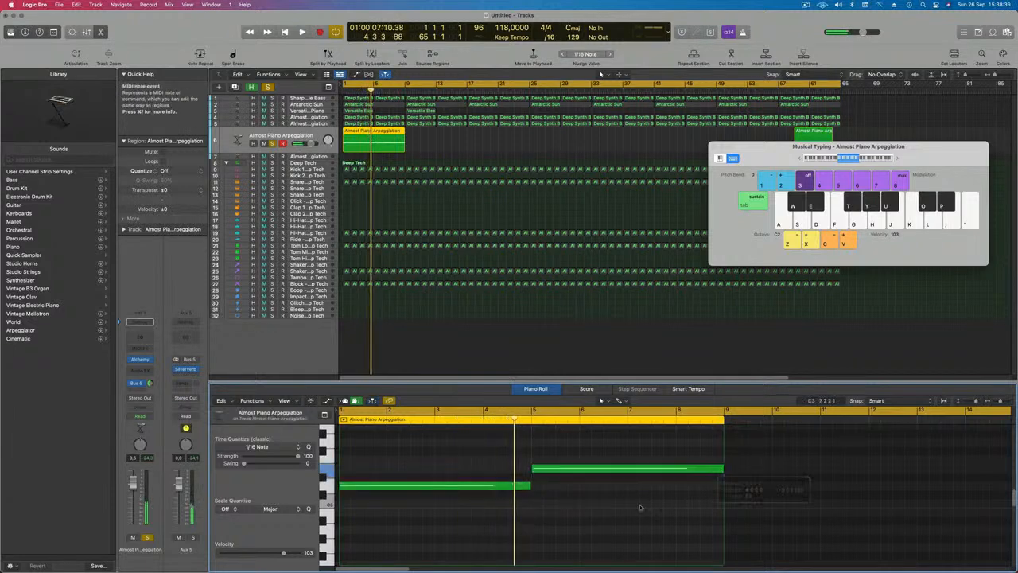
Step: Turn off solo on the pad track and balance its volume at about -12.6 dB during playback of the full mix
key("space")
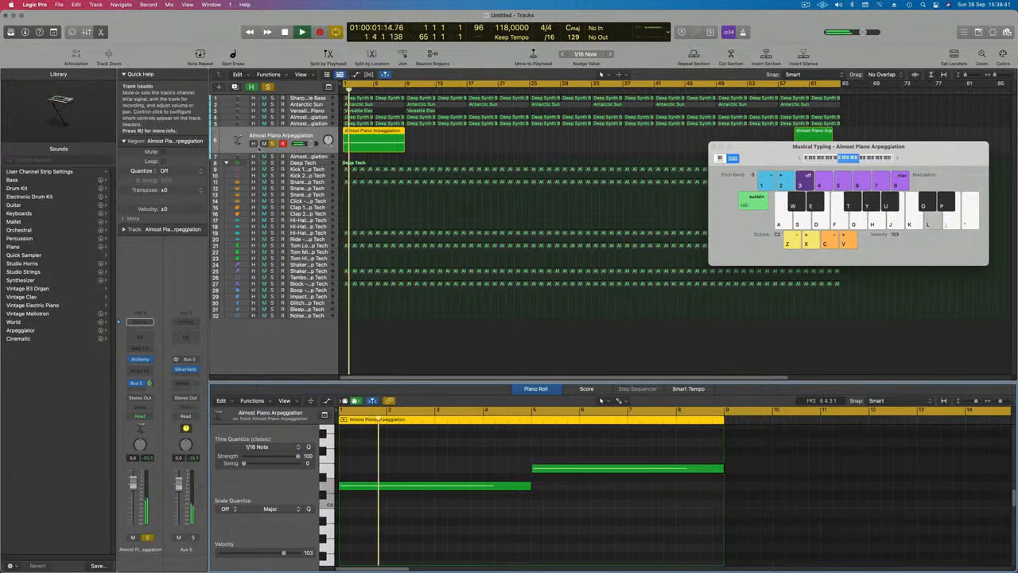
left_click(272, 143)
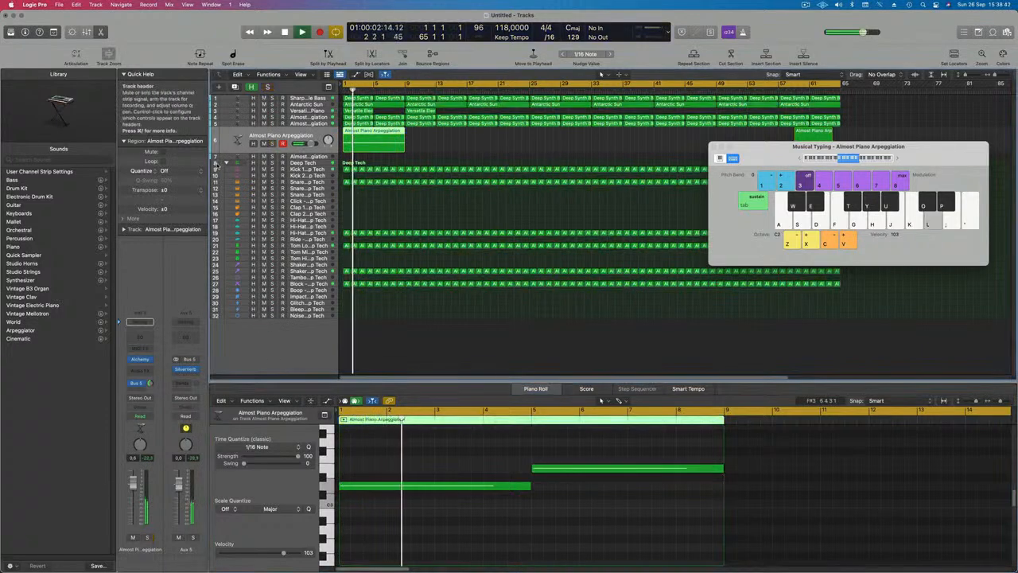
left_click(434, 152)
key("Return")
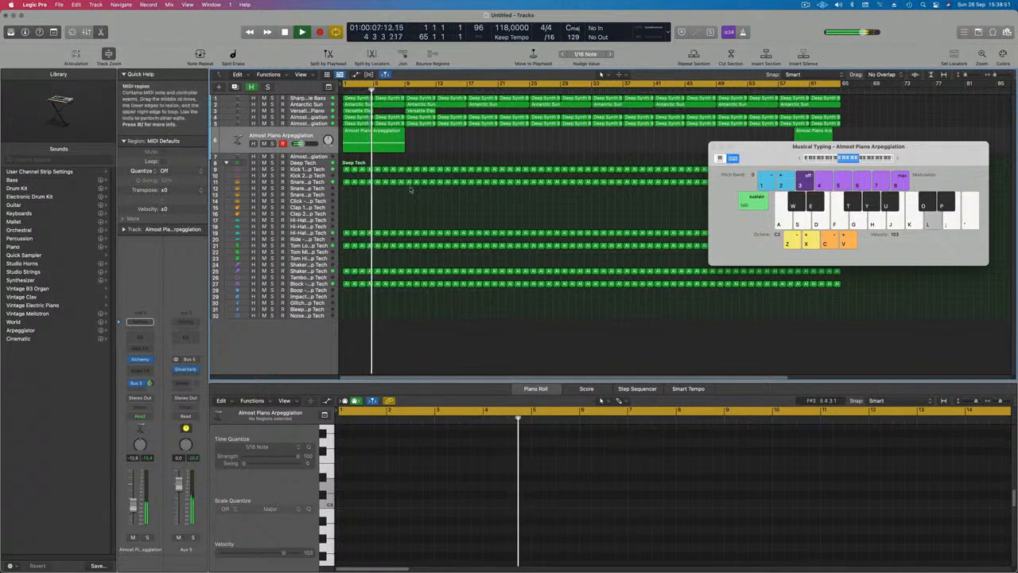
key("Return")
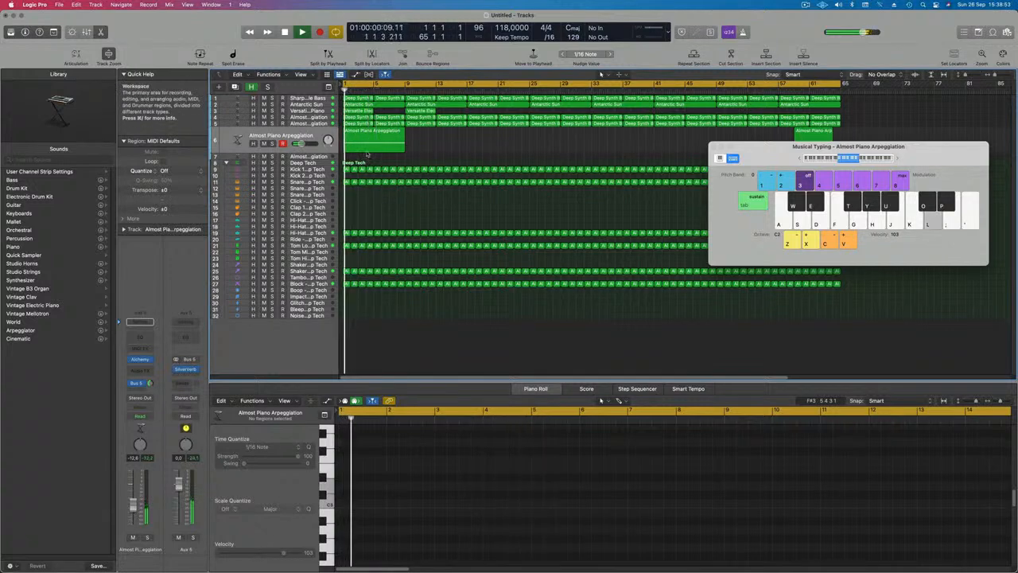
Step: Repeat the eight-bar pad region along track 6 until it fills the arrangement up to bar 65
left_click(367, 148)
key("super+r")
key("super+r")
key("super+r")
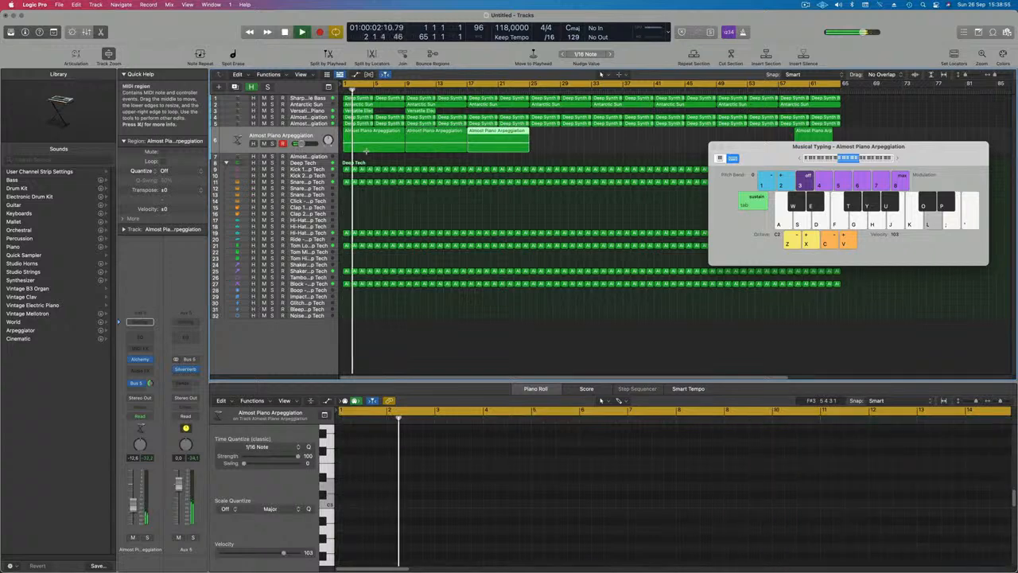
key("super+r")
left_click_drag(741, 143, 804, 150)
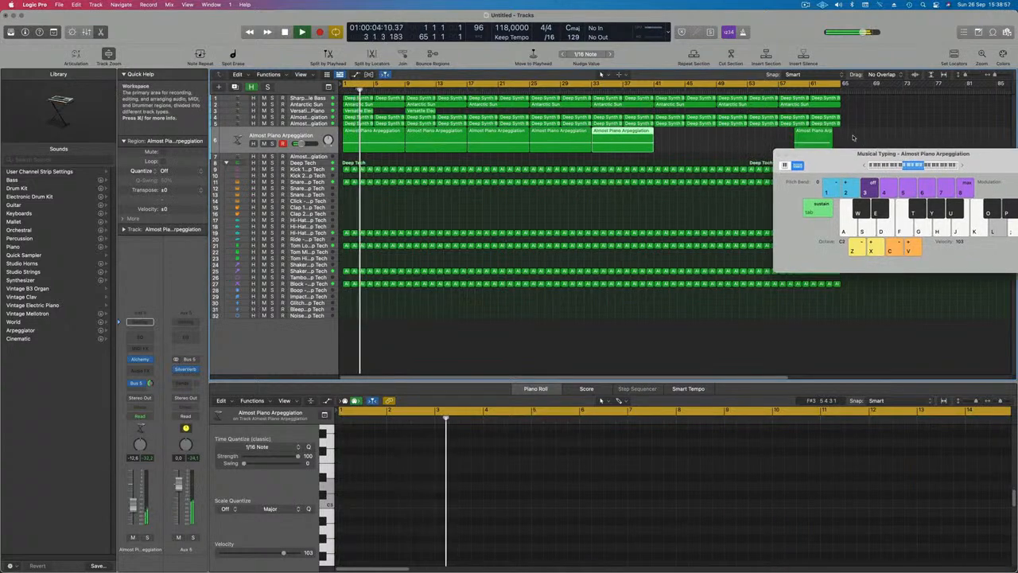
left_click(609, 140)
key("super+r")
key("super+r")
key("super+r")
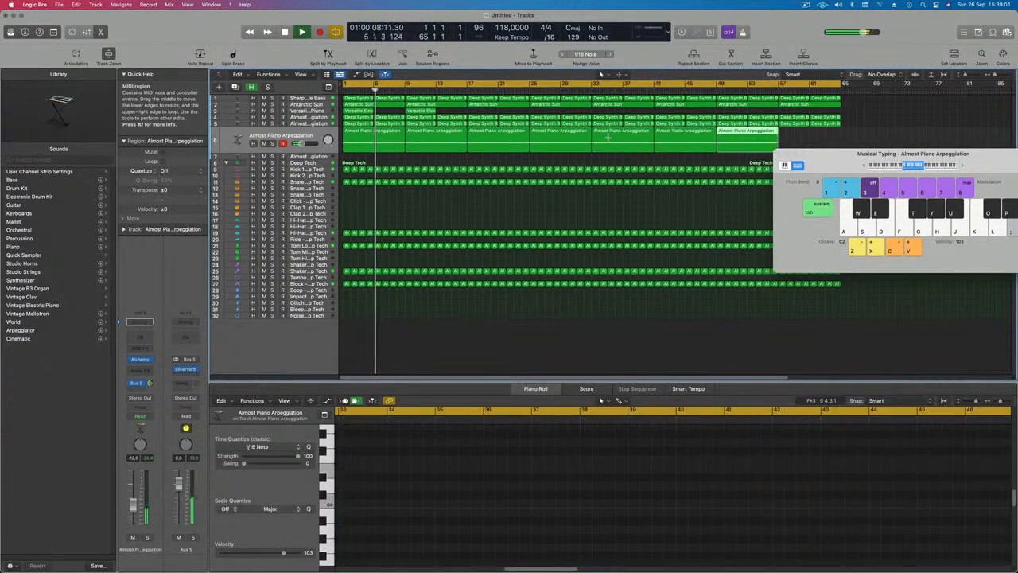
Step: Select all regions in the arrangement and name them after their tracks
key("super+a")
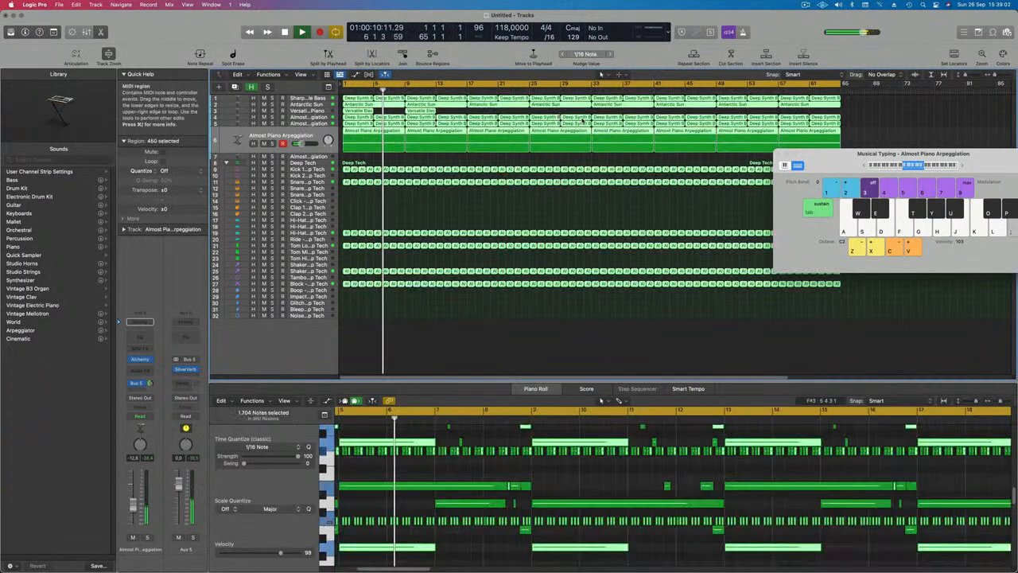
right_click(580, 119)
left_click(587, 121)
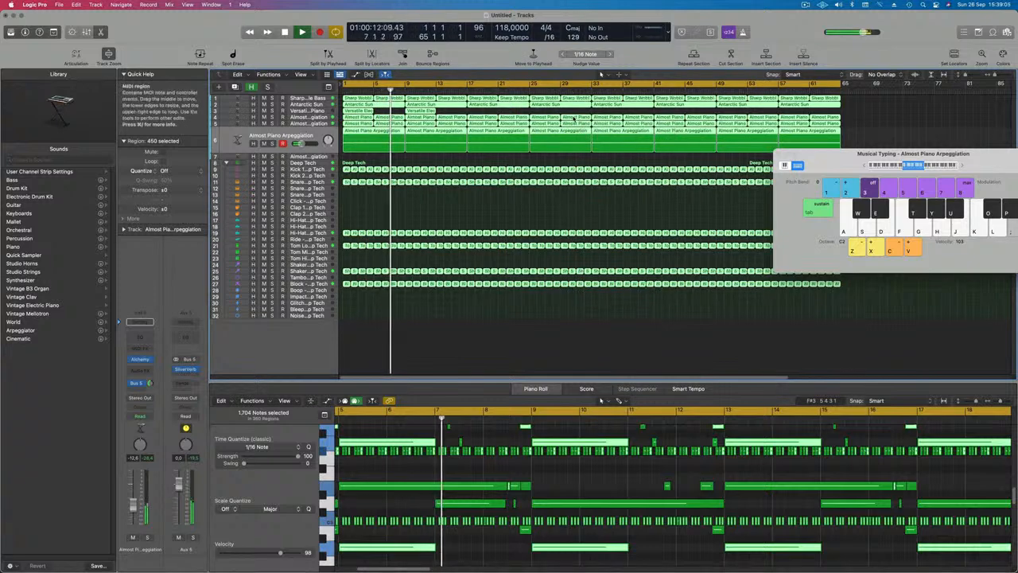
Step: Color all selected regions in the arrangement to match their track colors and clear the selection
right_click(574, 117)
left_click(607, 130)
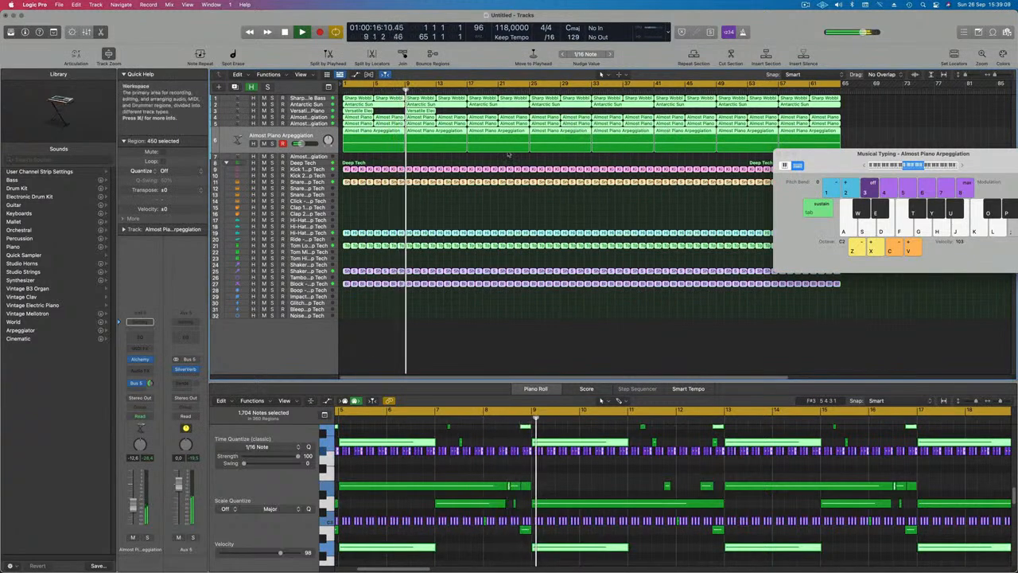
left_click(478, 160)
Step: Solo the pad on track 6, raise its volume slightly during playback, and turn its solo off
left_click(273, 144)
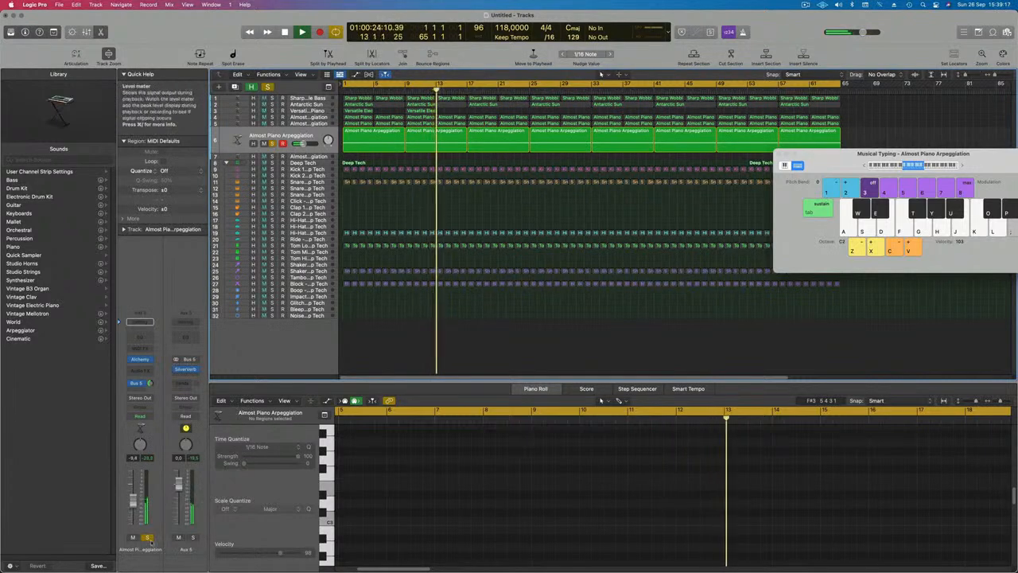
left_click(147, 537)
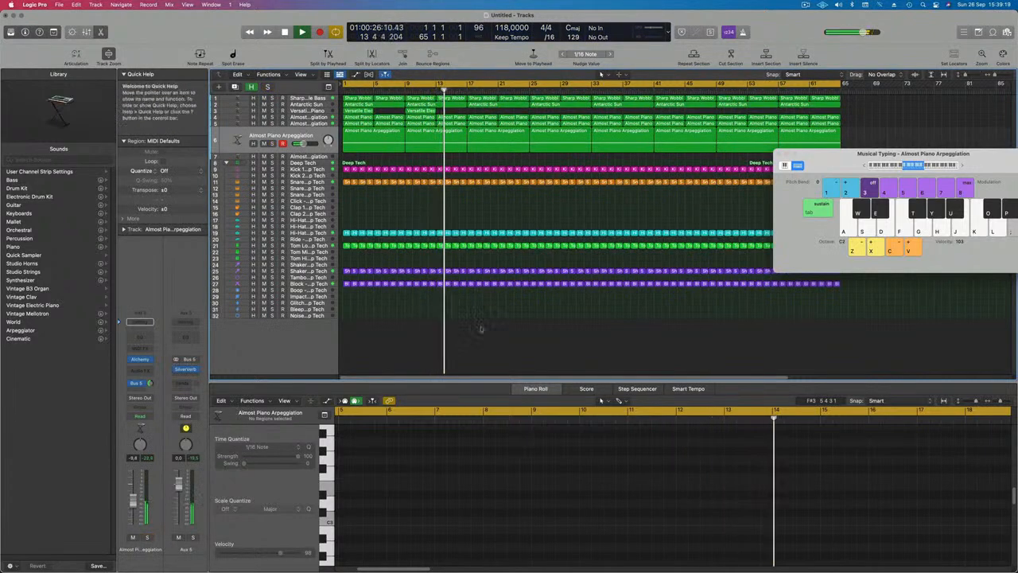
Step: Play back the full arrangement in a zoomed-out view with the Musical Typing window placed over the drum tracks
scroll(507, 320, "down", 2)
scroll(508, 320, "down", 3)
scroll(499, 335, "up", 2)
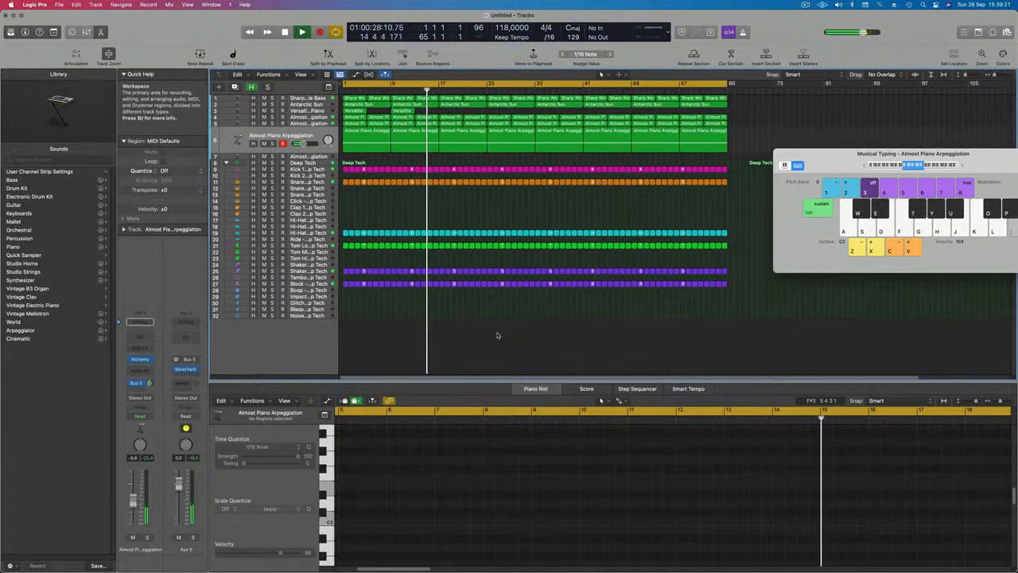
scroll(500, 337, "up", 2)
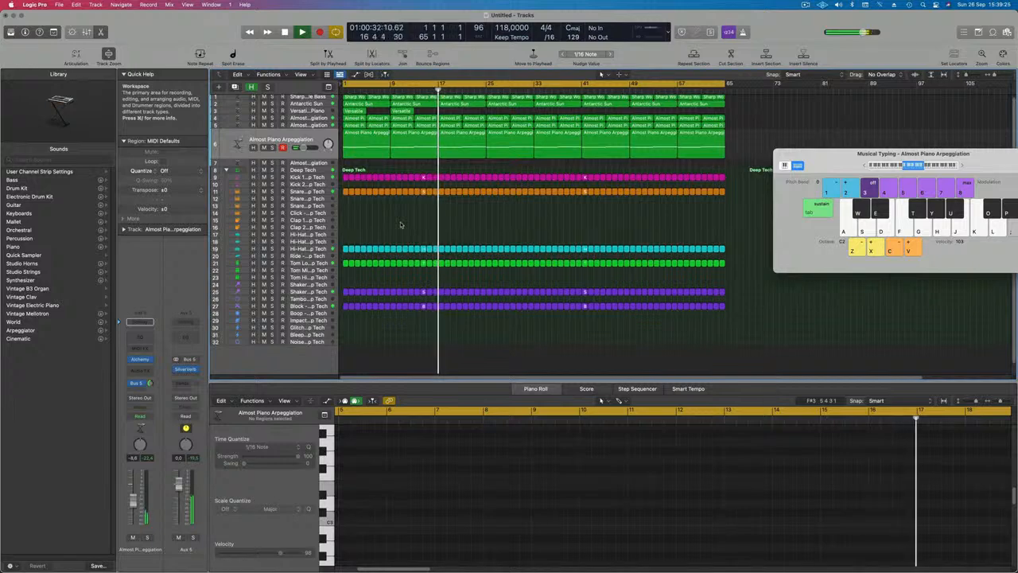
left_click_drag(822, 156, 593, 214)
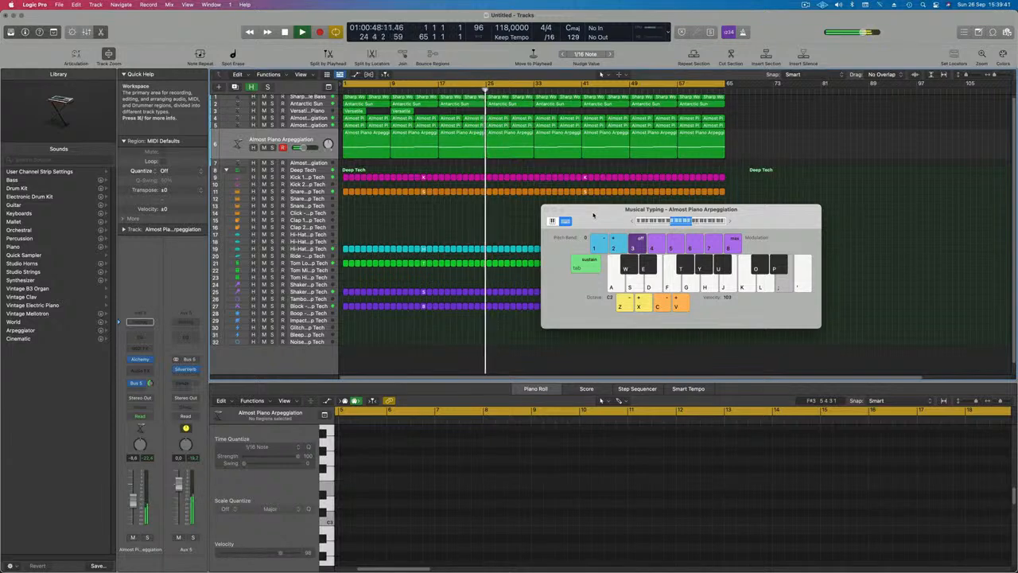
key("l")
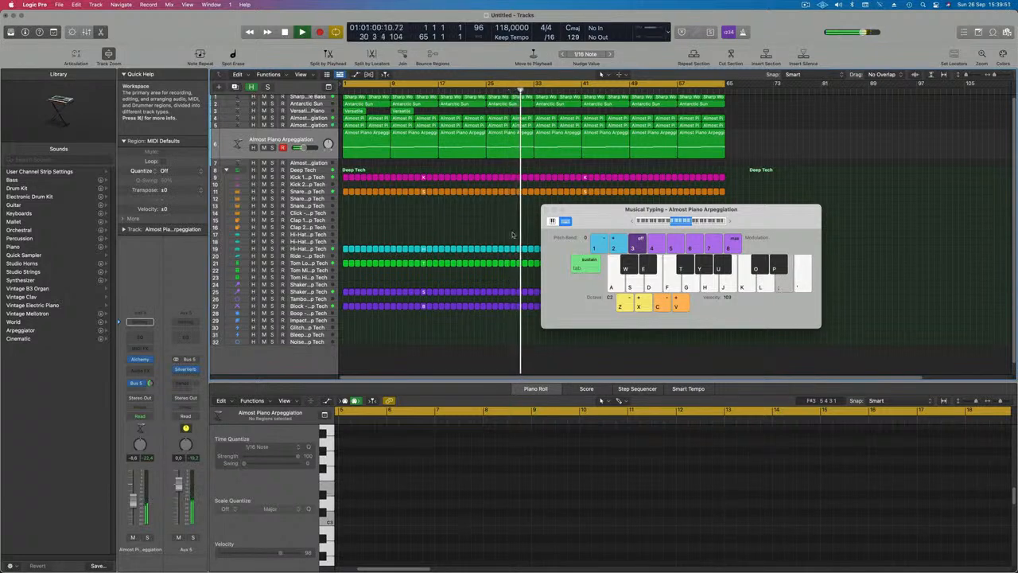
left_click_drag(600, 219, 594, 218)
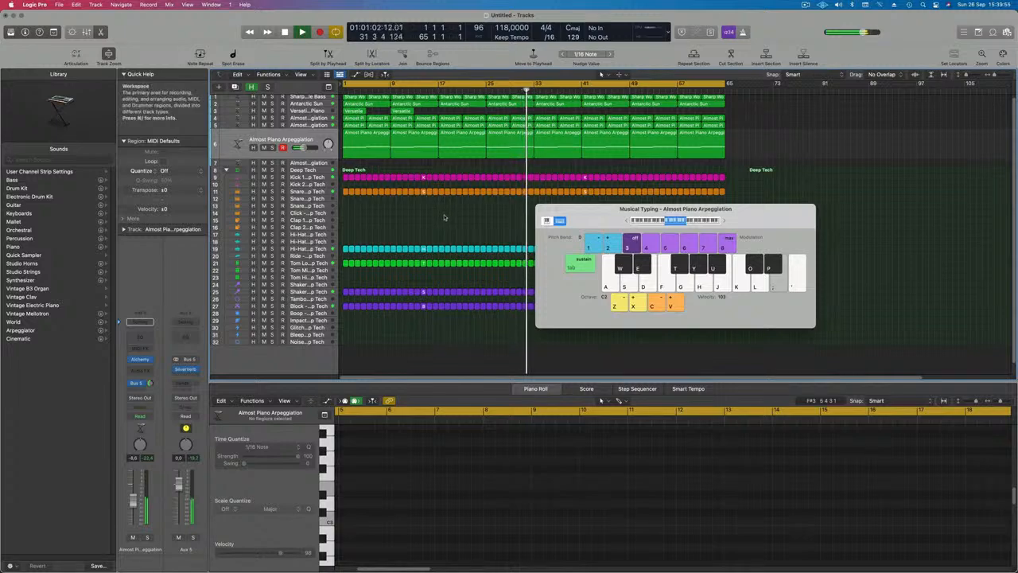
left_click(805, 4)
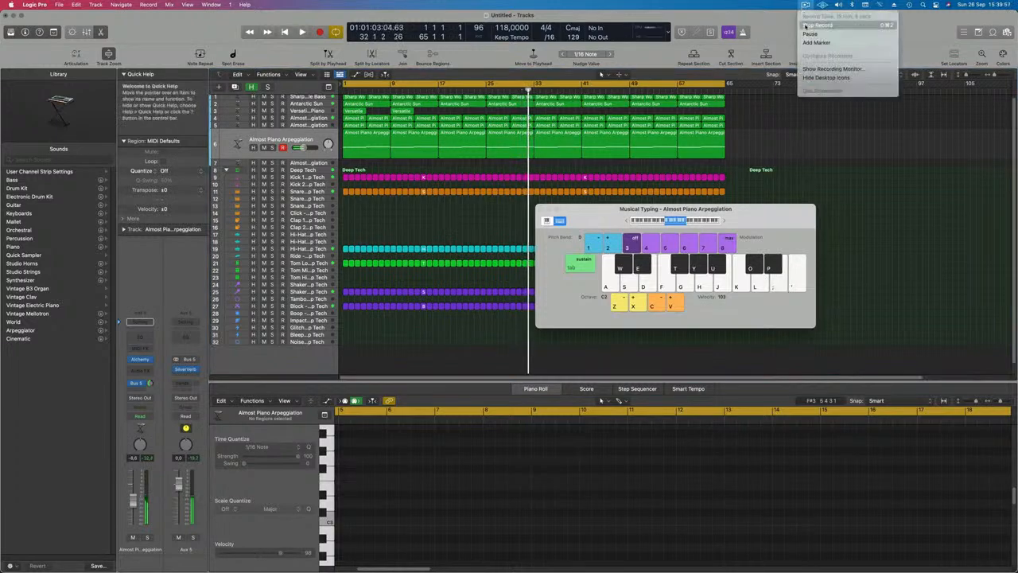
left_click(805, 25)
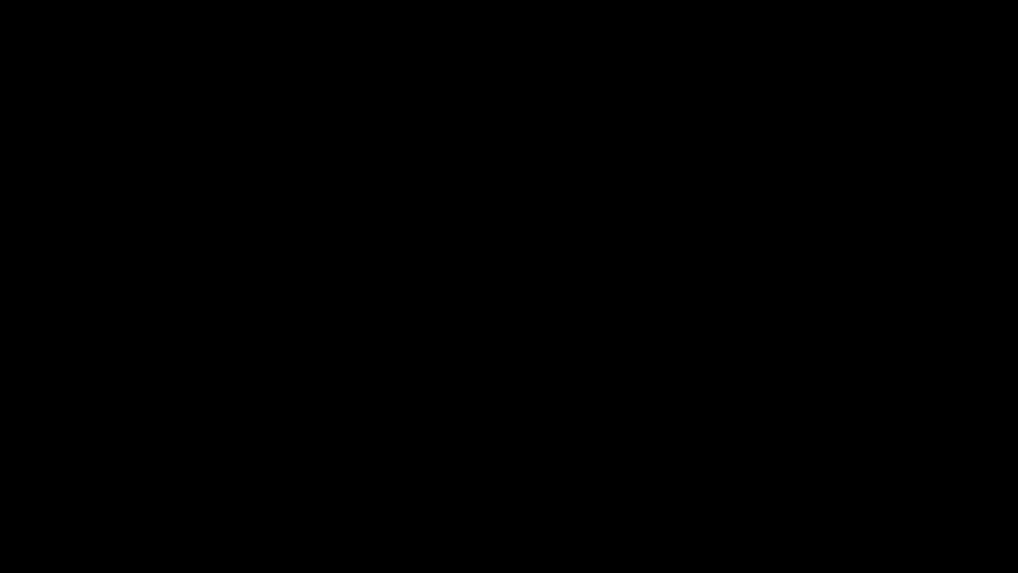